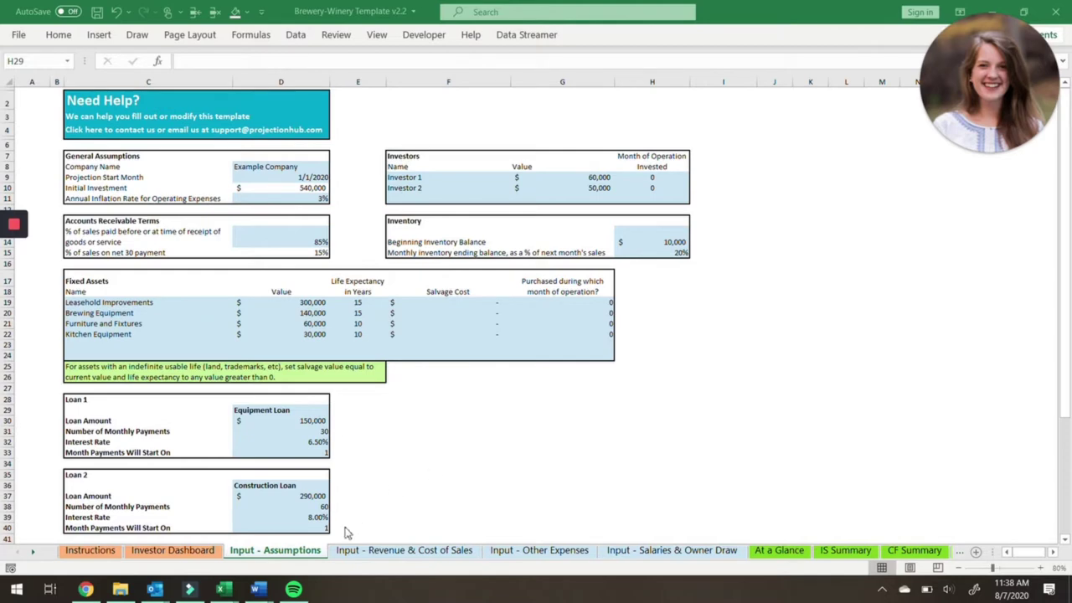
# - Browse the At a Glance, IS Summary, CF Summary and BS Summary sheets
pyautogui.click(779, 551)
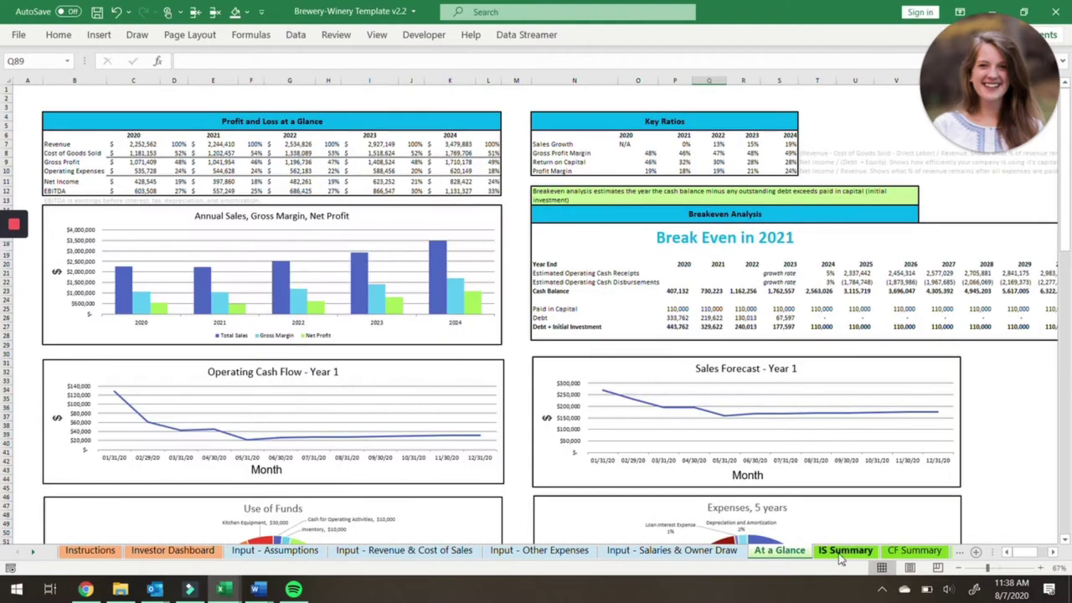
pyautogui.click(848, 555)
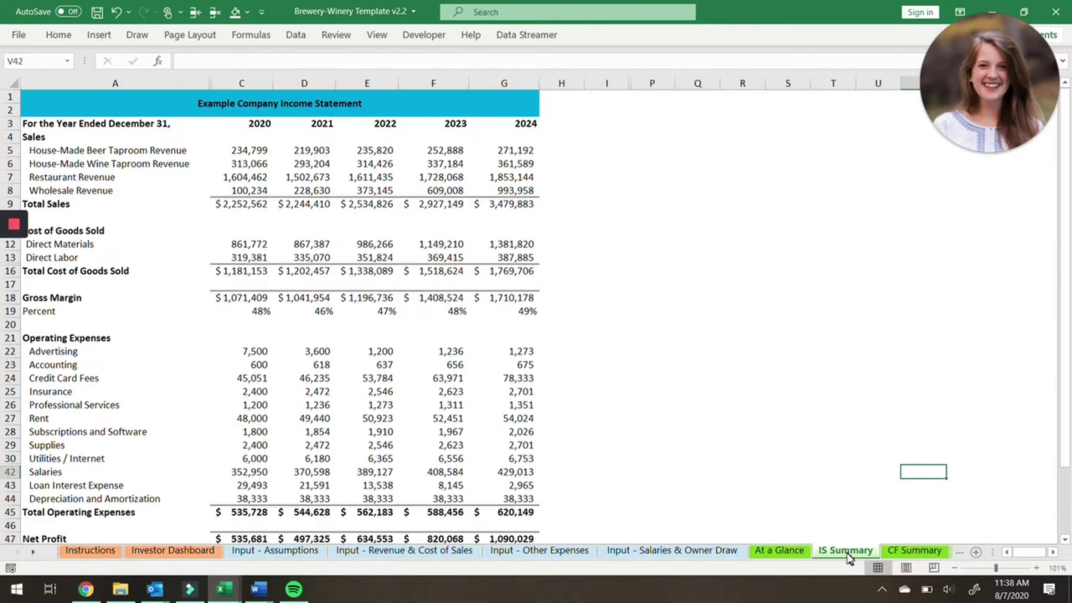
pyautogui.click(905, 552)
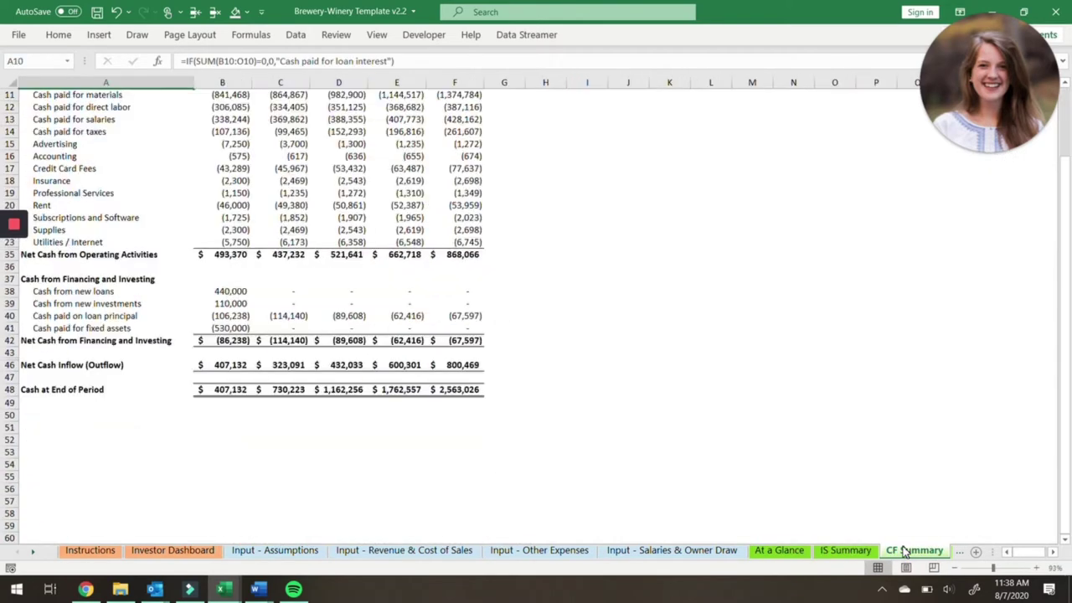
pyautogui.click(956, 551)
# - Look over the Income Stmt, Cash Flows Stmt and Balance Sheet, ending on Investor Dashboard
pyautogui.click(912, 553)
pyautogui.click(943, 551)
pyautogui.click(932, 551)
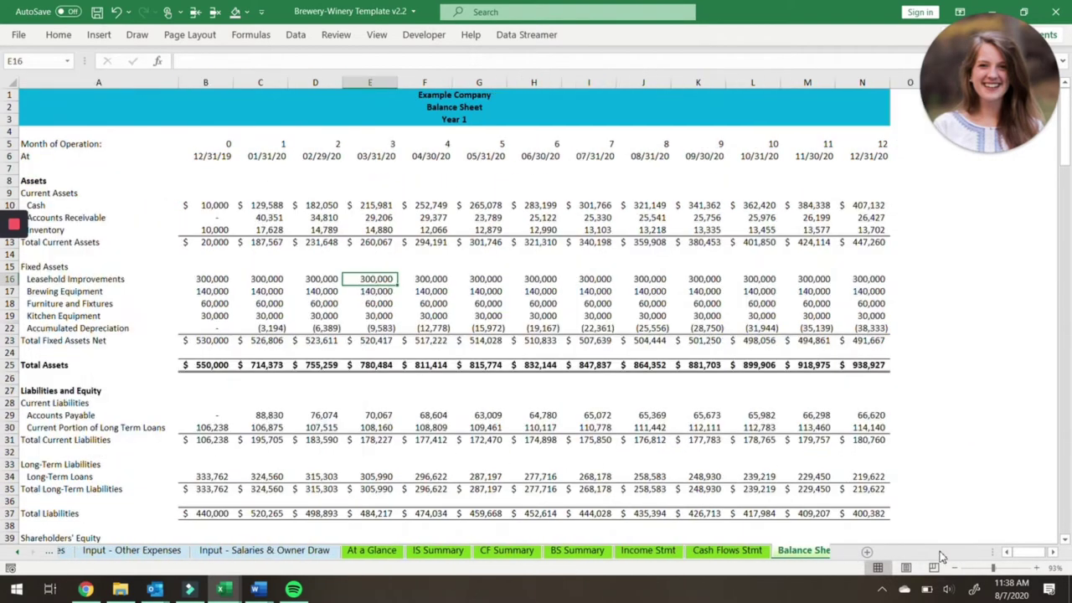
pyautogui.scroll(3, 469, 560)
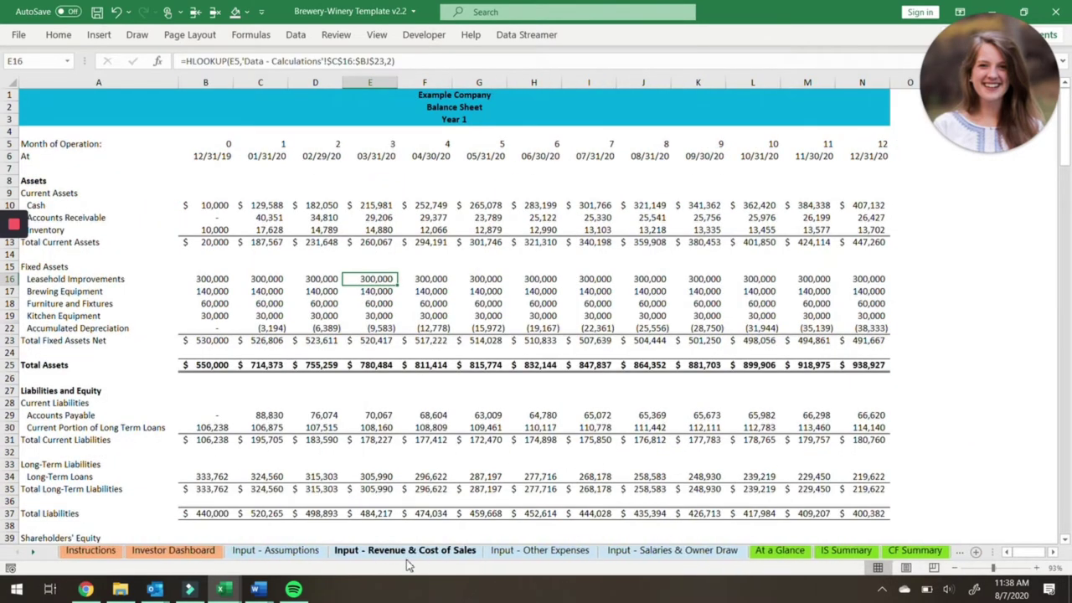
pyautogui.click(201, 554)
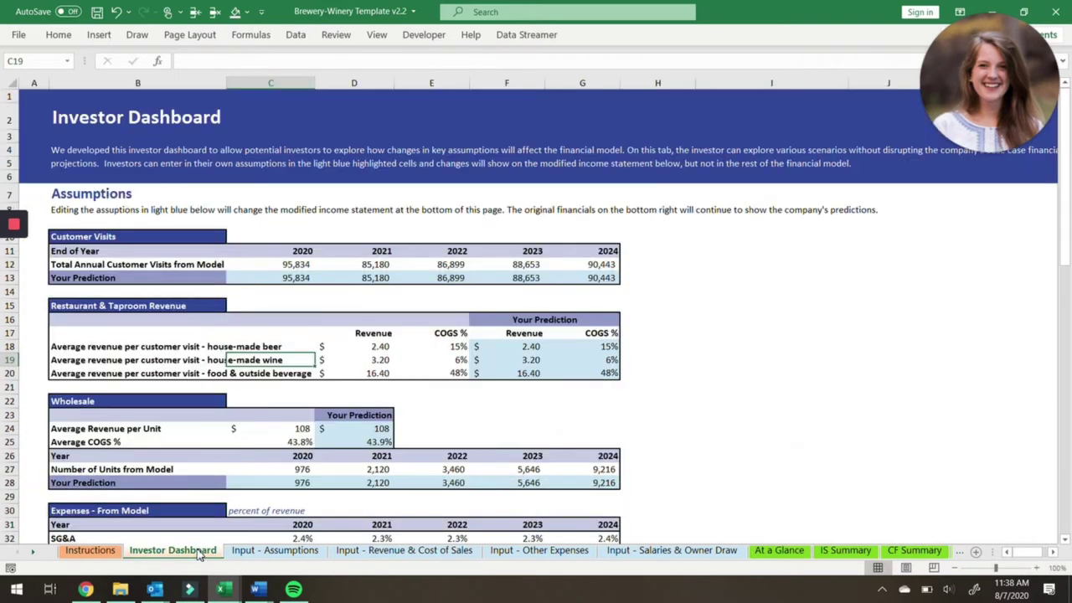
# - On Input - Assumptions, review the general assumptions from company name in D8 to inflation rate
pyautogui.click(266, 554)
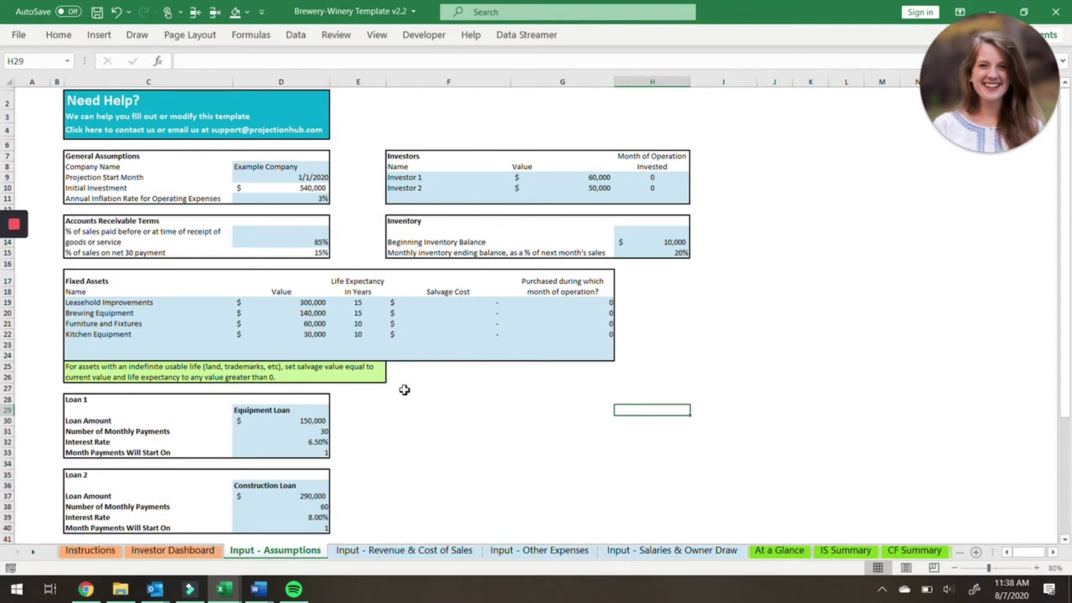
pyautogui.click(283, 167)
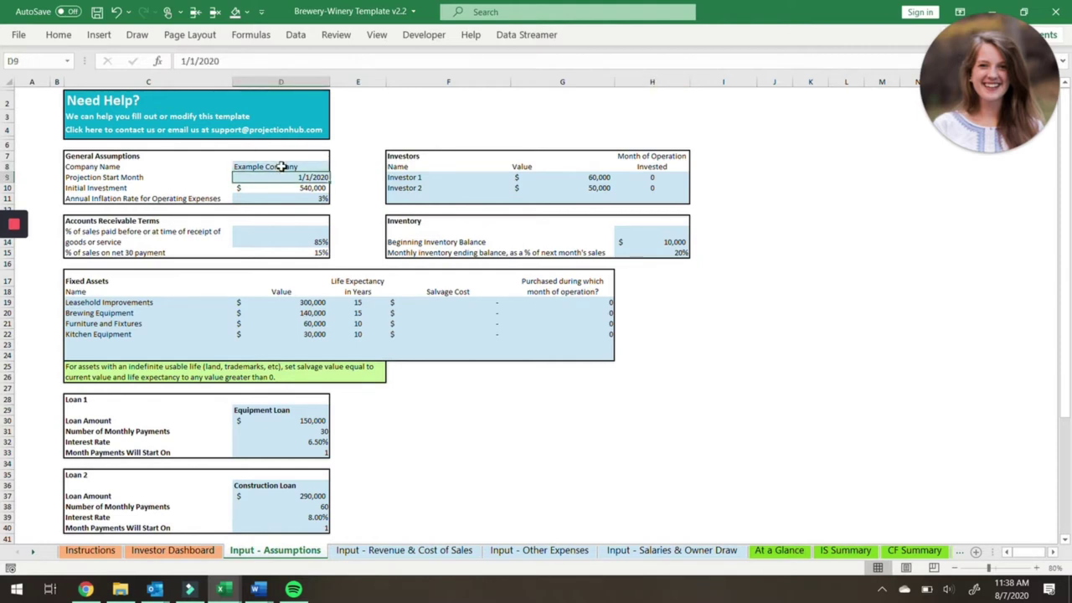
pyautogui.press('Down')
pyautogui.press('Down')
pyautogui.press('Down')
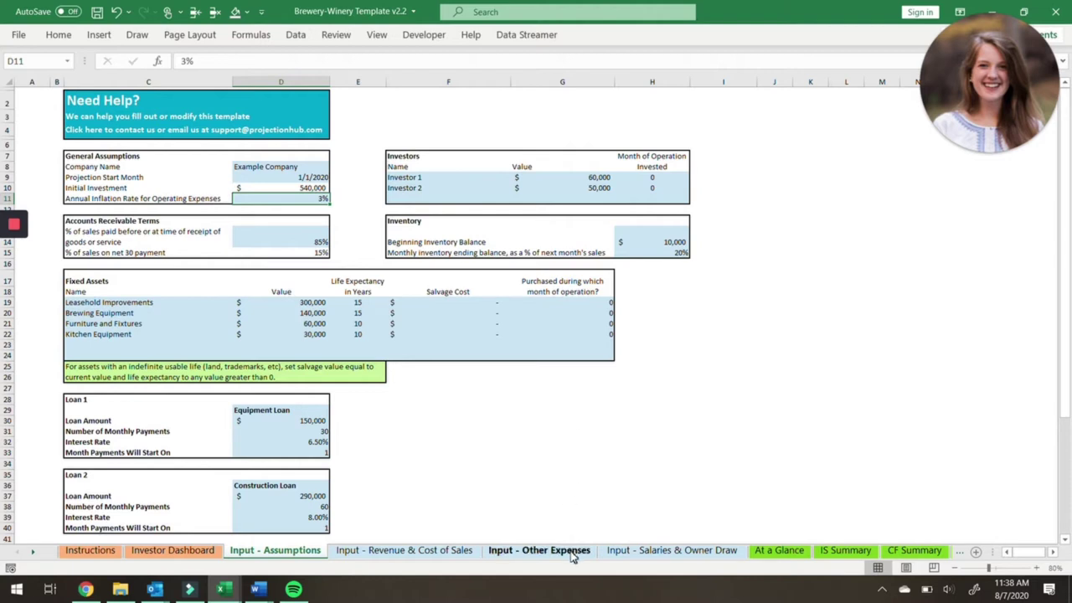
# - Step through the Investors table, including Investor 1's 60,000 investment and month invested
pyautogui.click(463, 188)
pyautogui.press('Up')
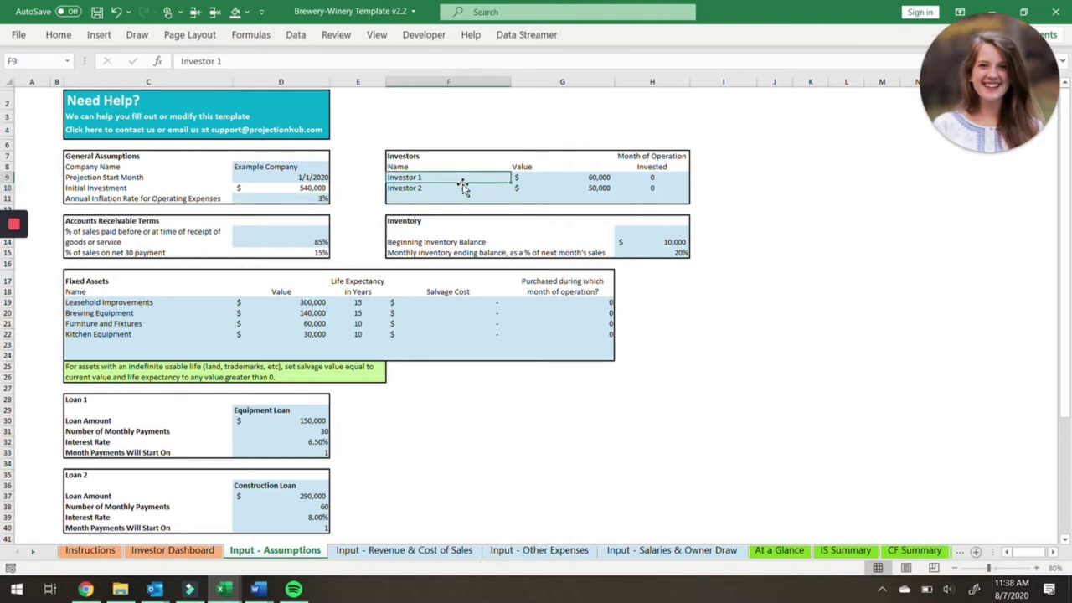
pyautogui.press('Right')
pyautogui.press('Down')
pyautogui.press('Left')
pyautogui.press('Up')
pyautogui.press('Right')
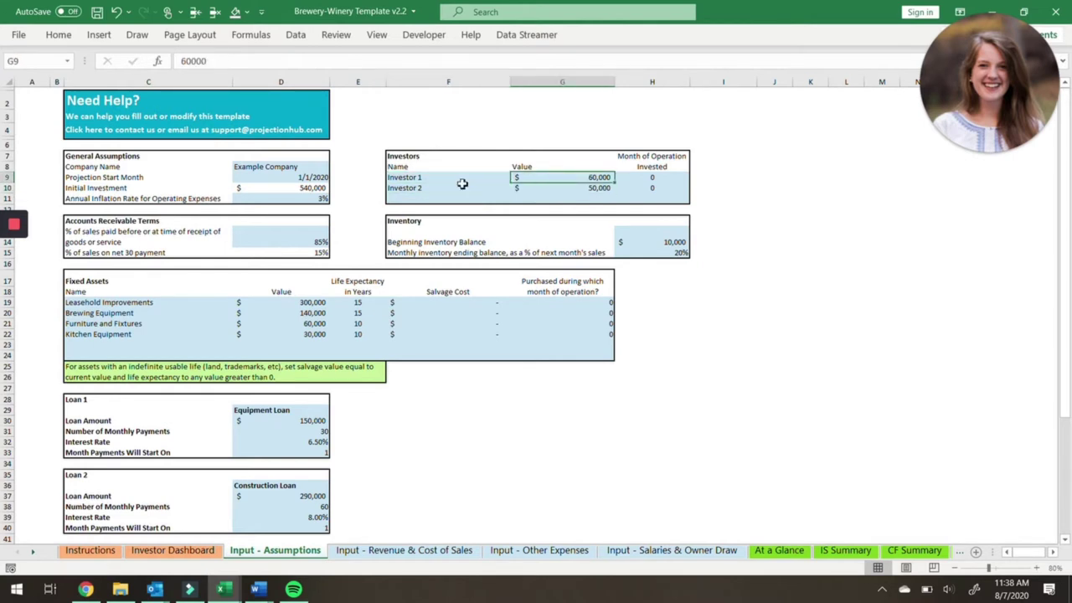
pyautogui.press('Right')
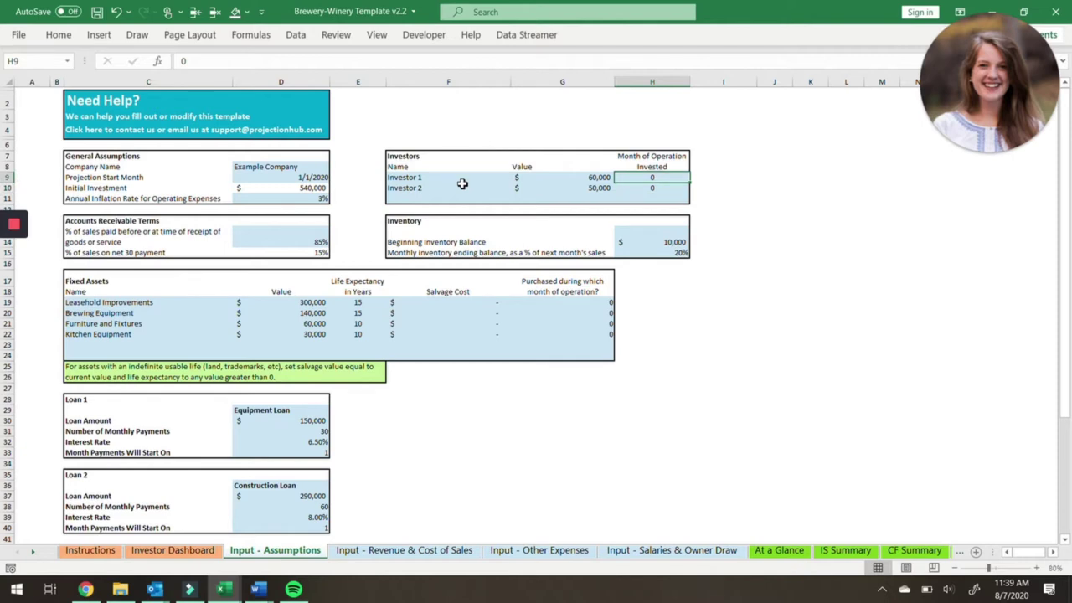
pyautogui.press('Down')
pyautogui.press('Down')
pyautogui.press('Down')
pyautogui.press('Down')
pyautogui.press('Down')
pyautogui.press('Left')
pyautogui.press('Left')
pyautogui.press('Left')
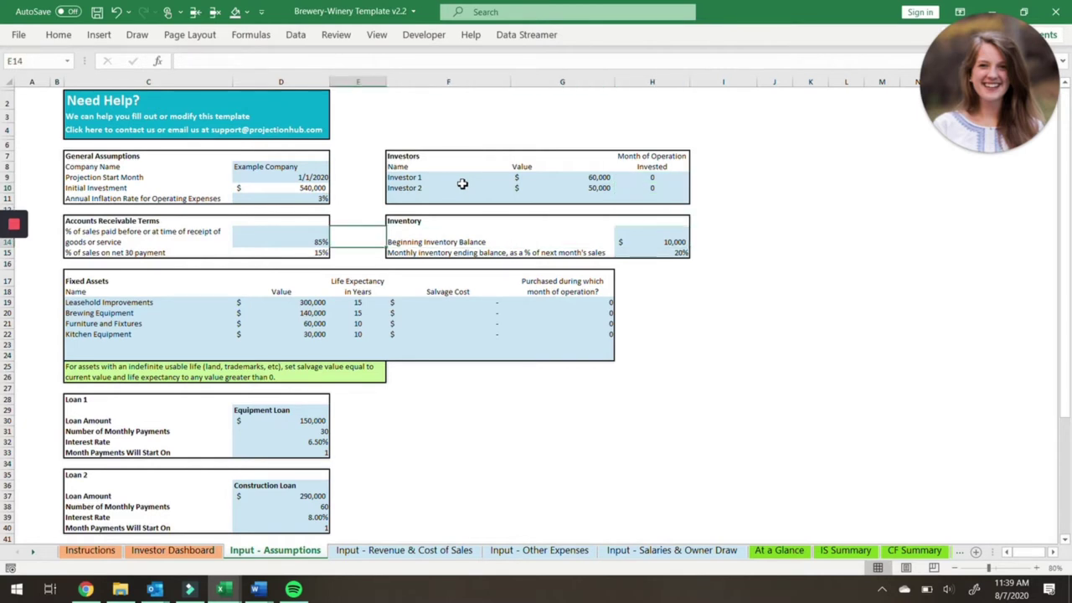
pyautogui.scroll(-4, 462, 184)
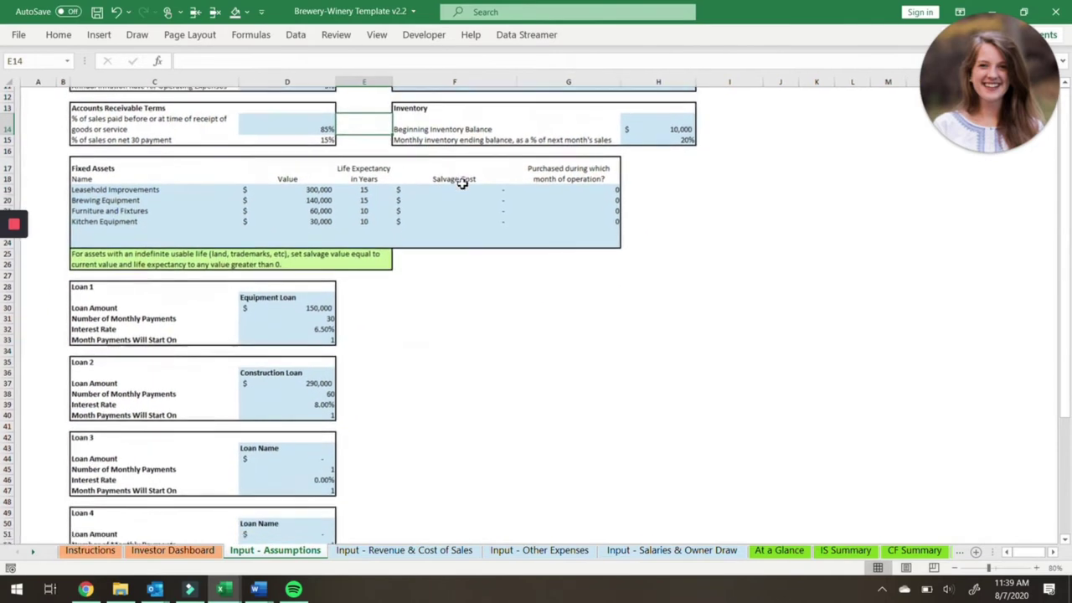
pyautogui.click(286, 163)
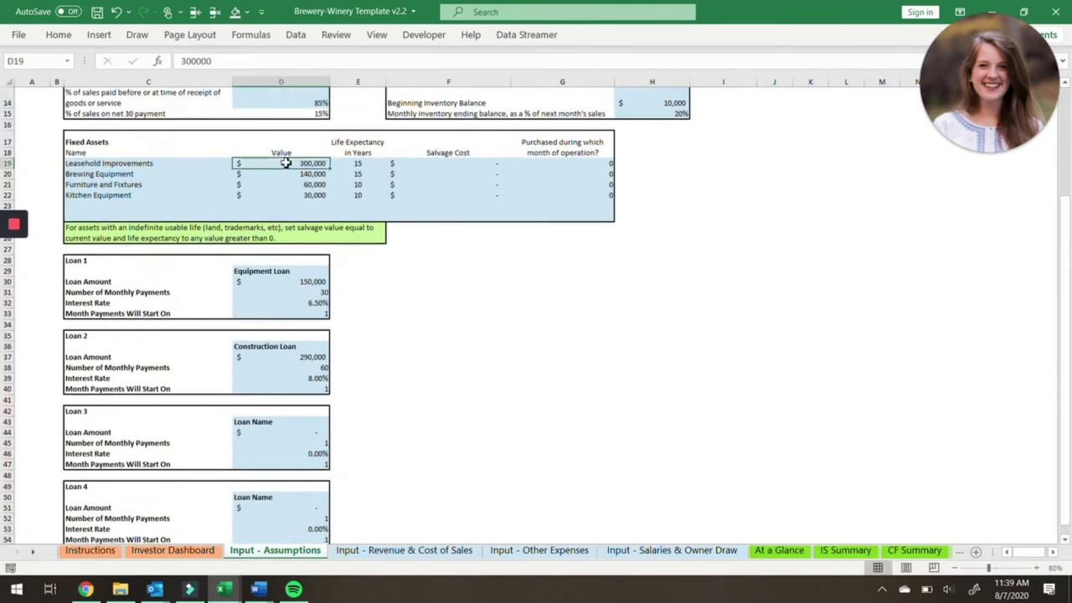
pyautogui.press('Left')
pyautogui.press('Down')
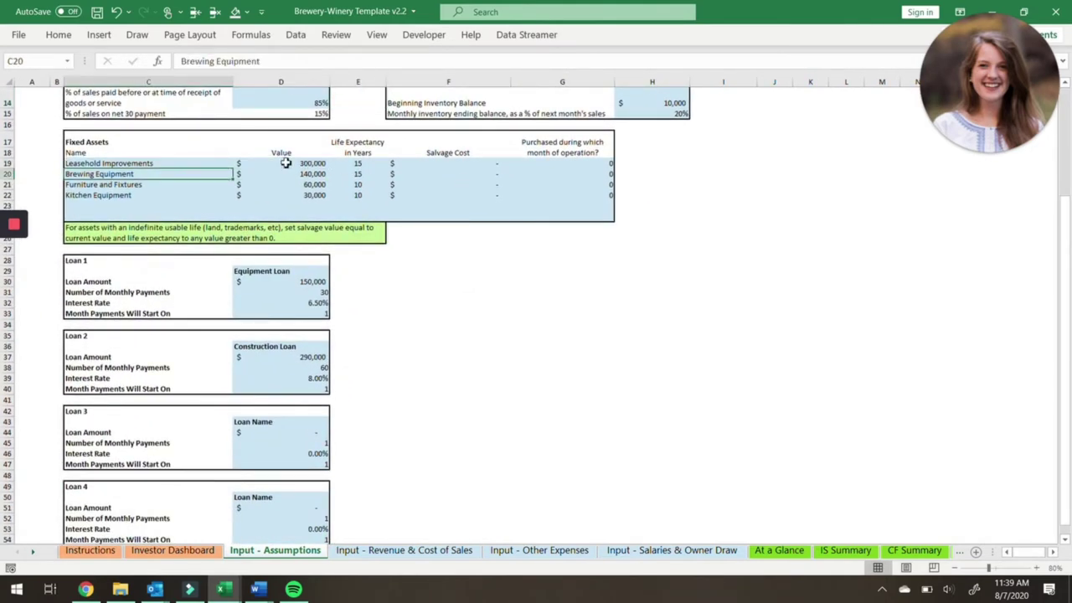
pyautogui.press('Up')
pyautogui.press('Down')
pyautogui.scroll(-2, 282, 404)
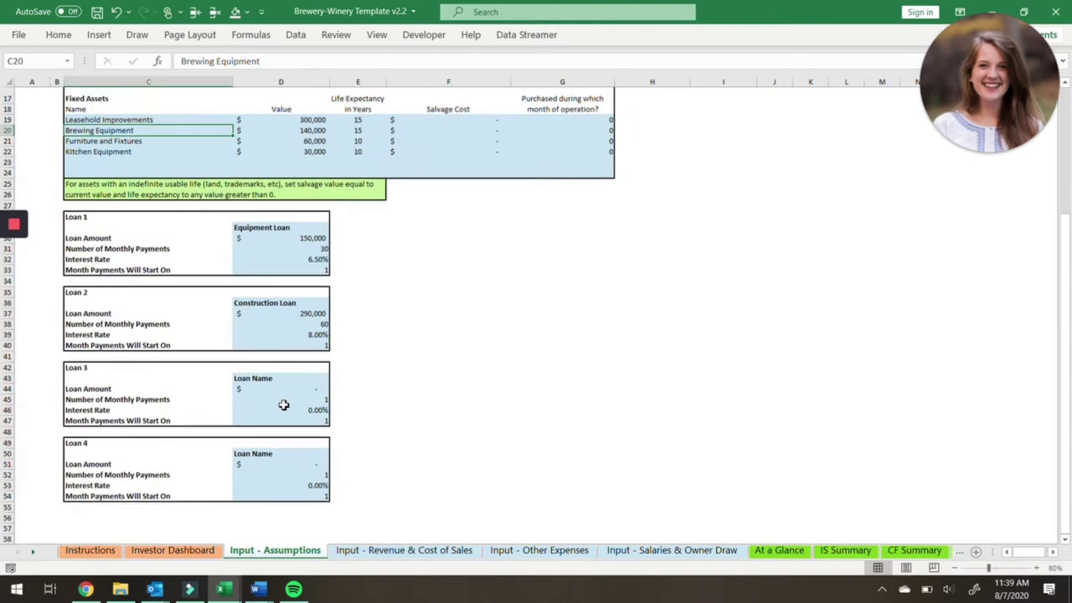
pyautogui.click(307, 239)
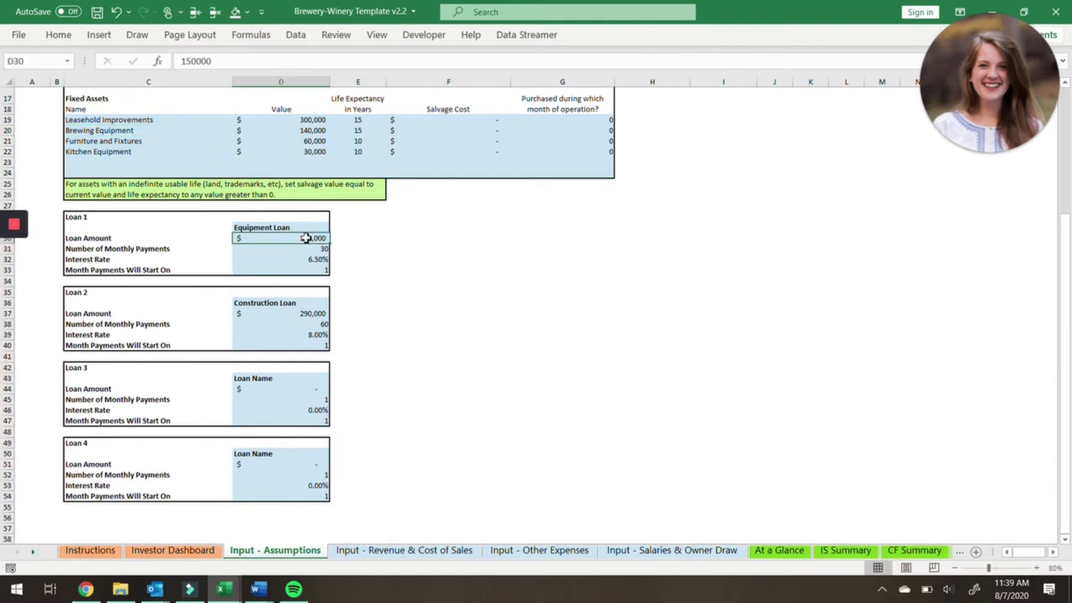
pyautogui.press('Down')
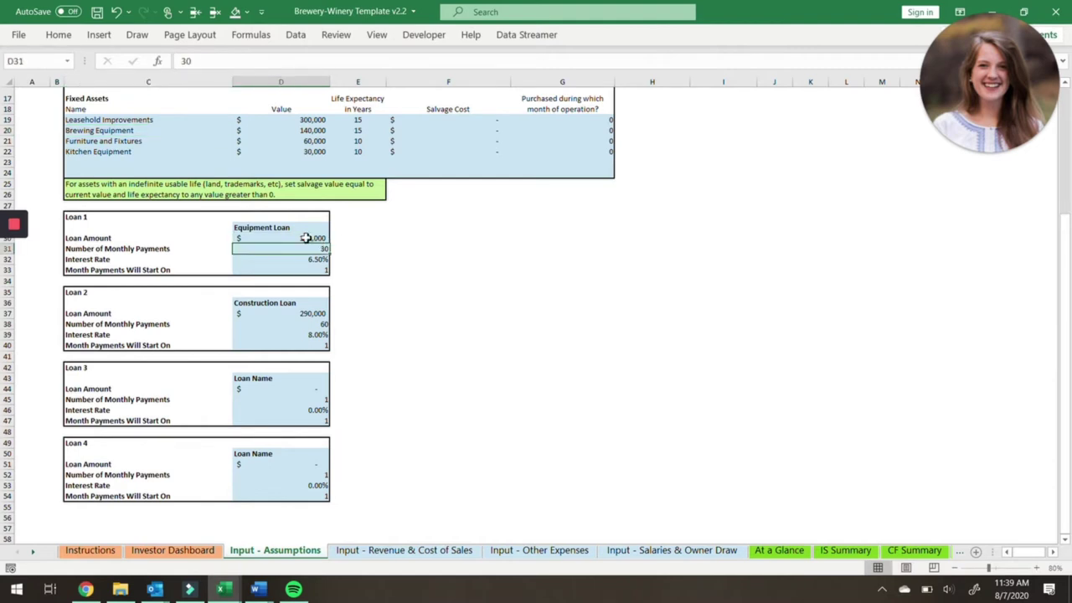
pyautogui.press('Down')
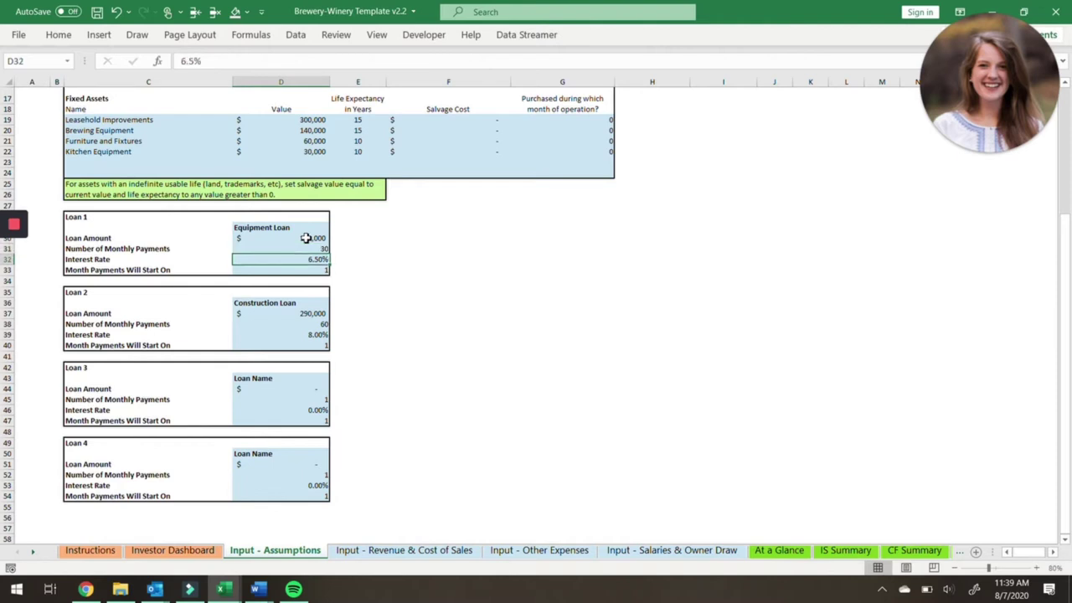
pyautogui.press('Down')
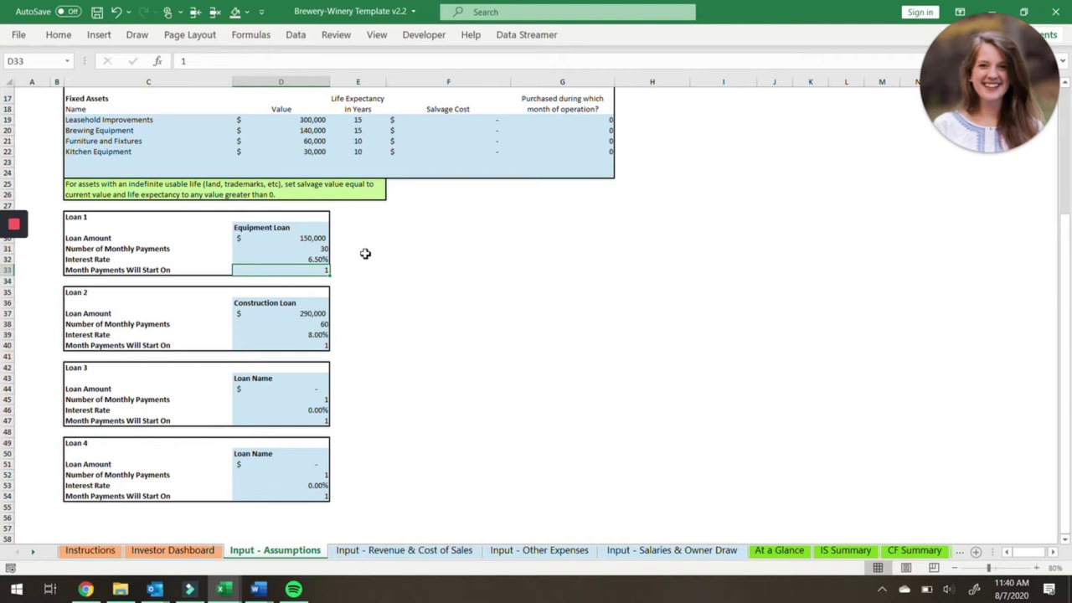
pyautogui.write('5')
pyautogui.hotkey('ctrl', 'Return')
pyautogui.write('1')
pyautogui.press('Return')
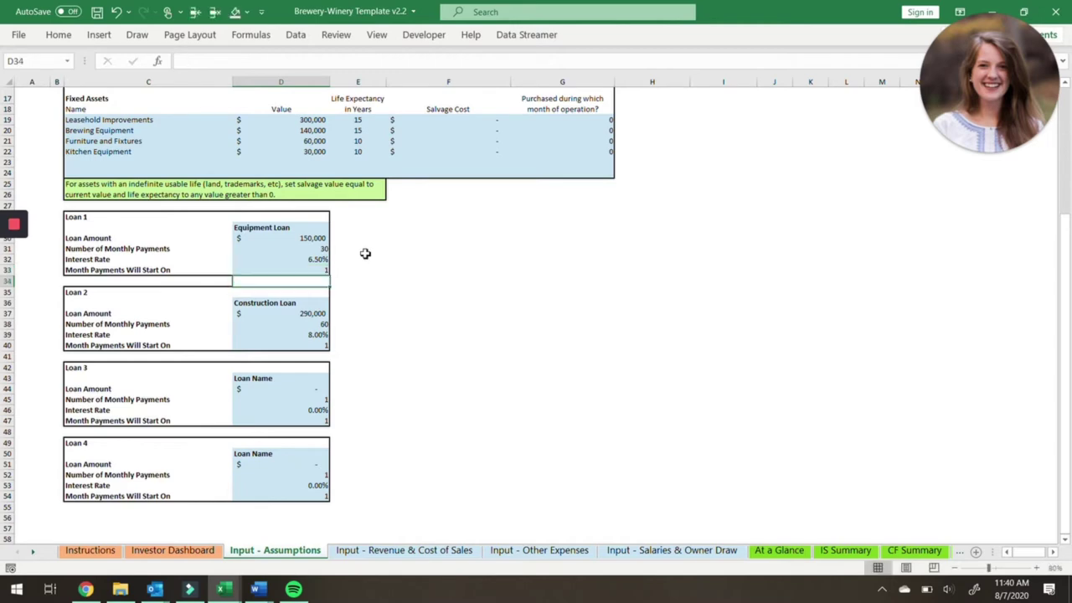
pyautogui.scroll(5, 365, 253)
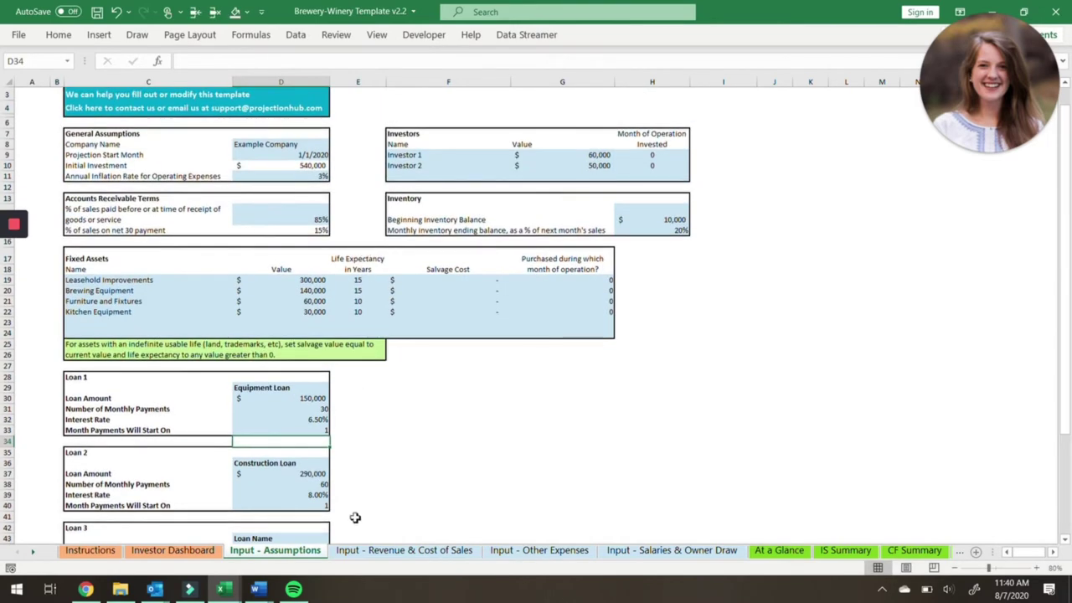
pyautogui.click(374, 556)
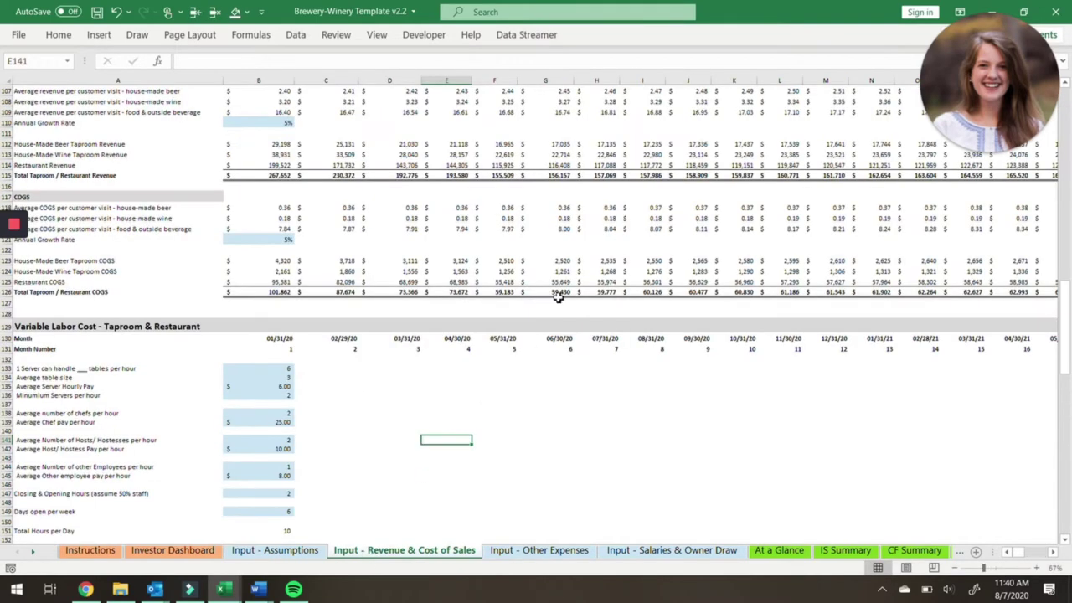
pyautogui.scroll(15, 558, 298)
pyautogui.scroll(15, 558, 297)
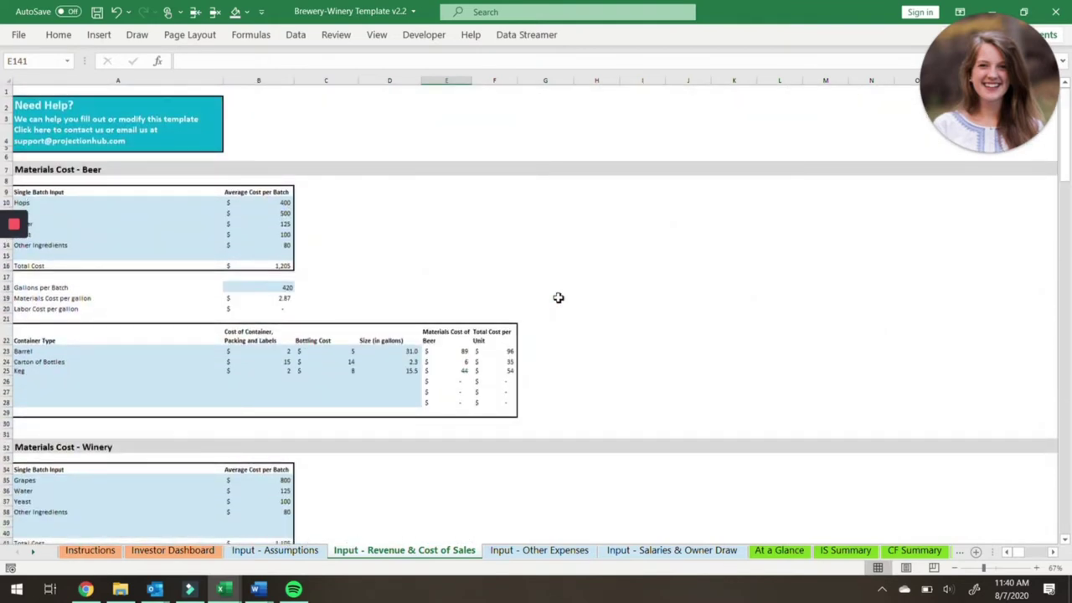
pyautogui.scroll(-1, 557, 297)
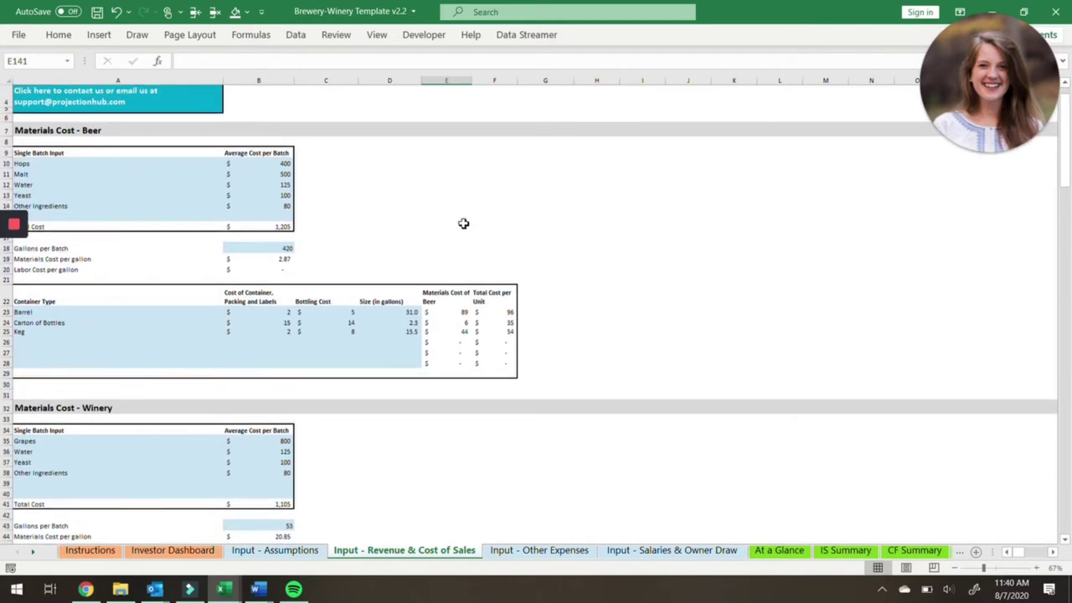
pyautogui.scroll(-7, 461, 223)
pyautogui.scroll(-10, 401, 347)
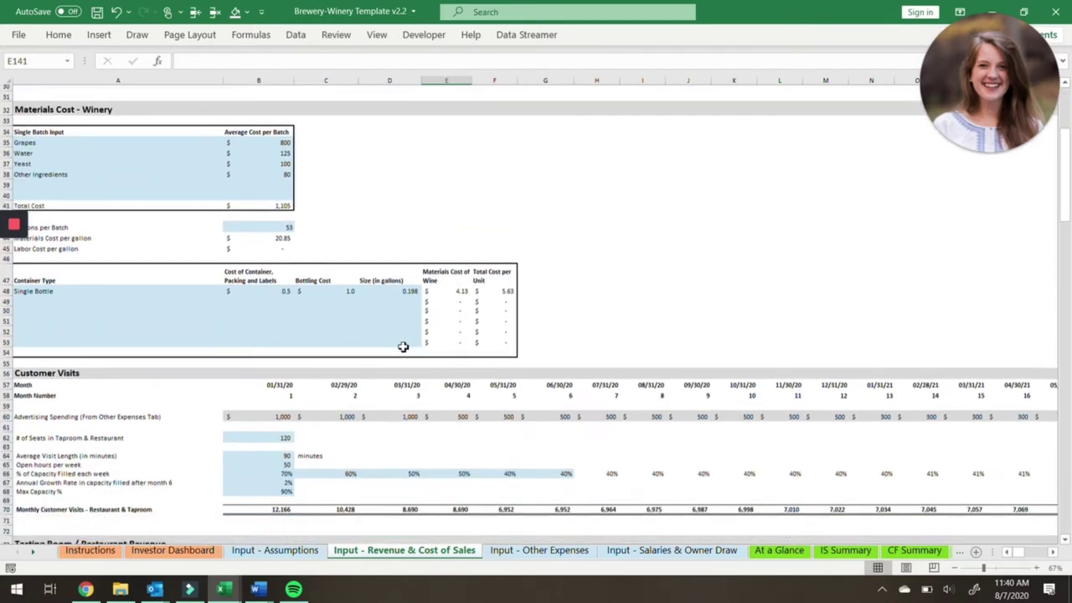
pyautogui.scroll(-5, 403, 346)
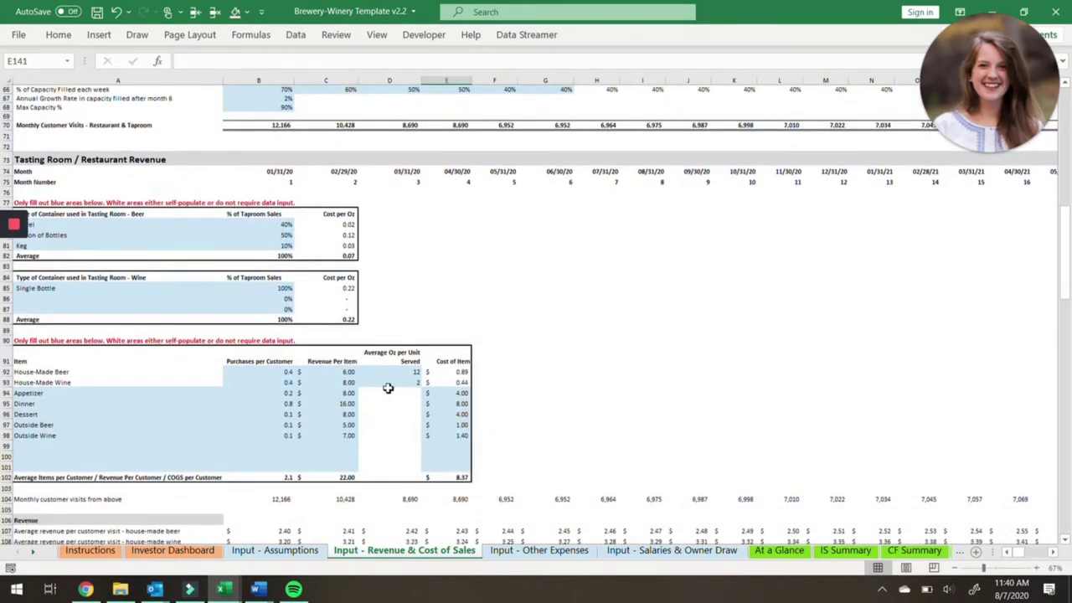
pyautogui.scroll(-9, 388, 388)
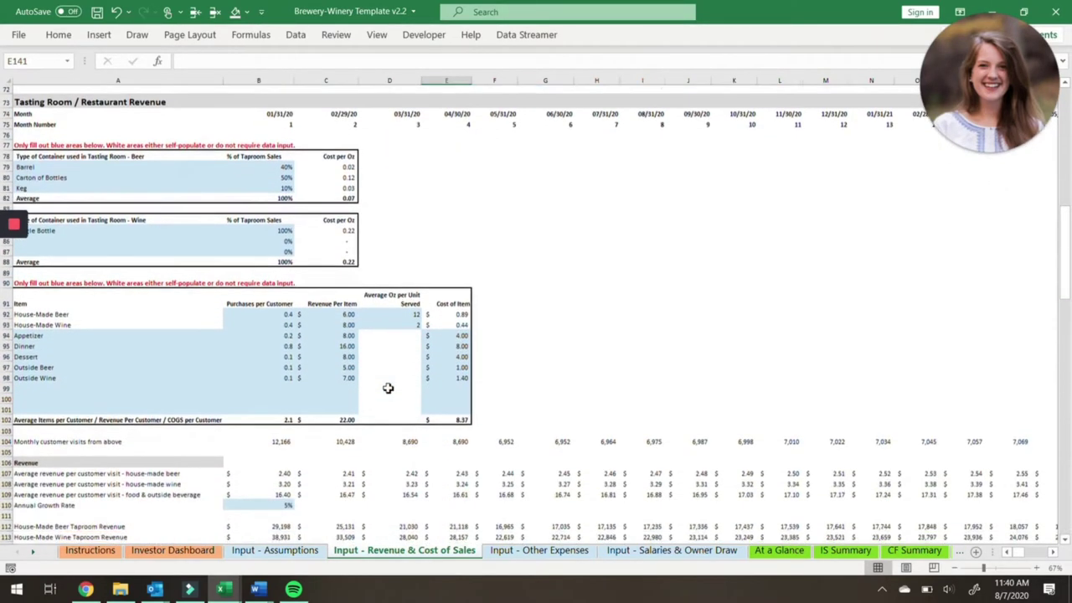
pyautogui.scroll(-14, 387, 388)
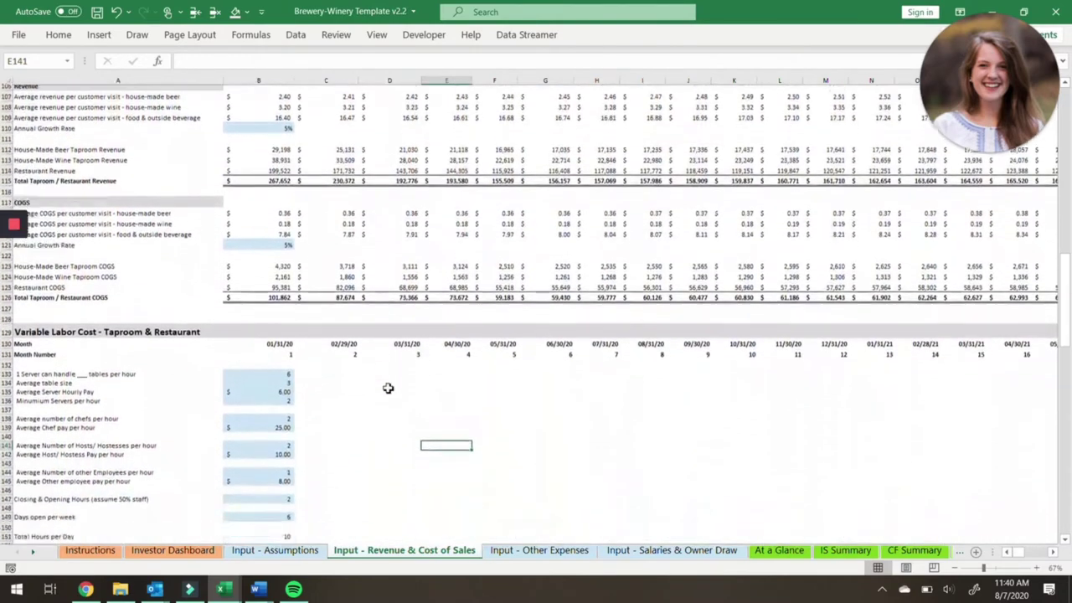
pyautogui.scroll(-6, 387, 388)
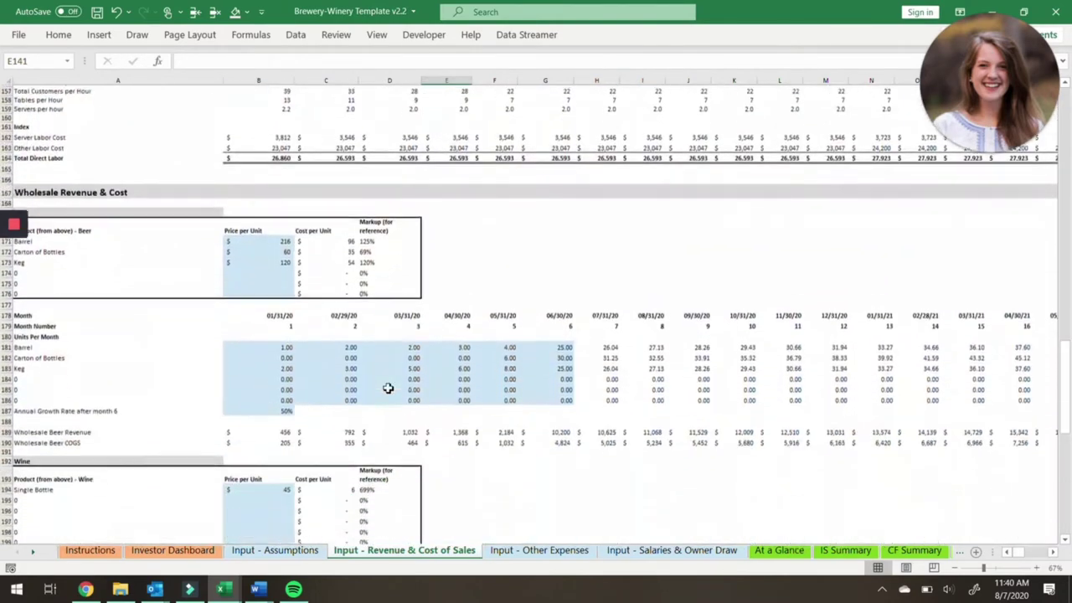
pyautogui.scroll(-7, 530, 404)
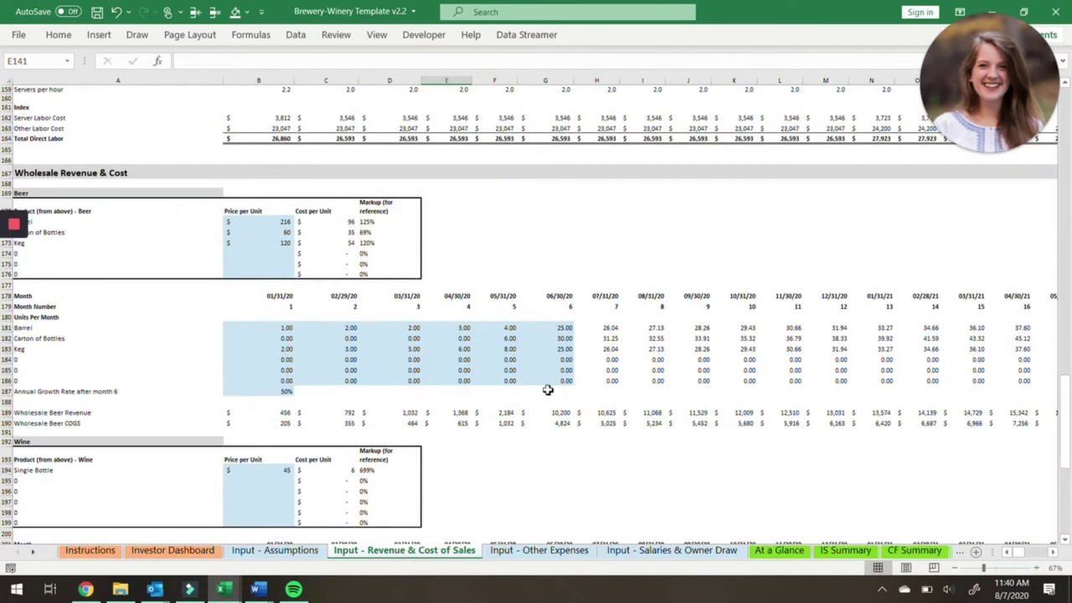
pyautogui.scroll(20, 546, 389)
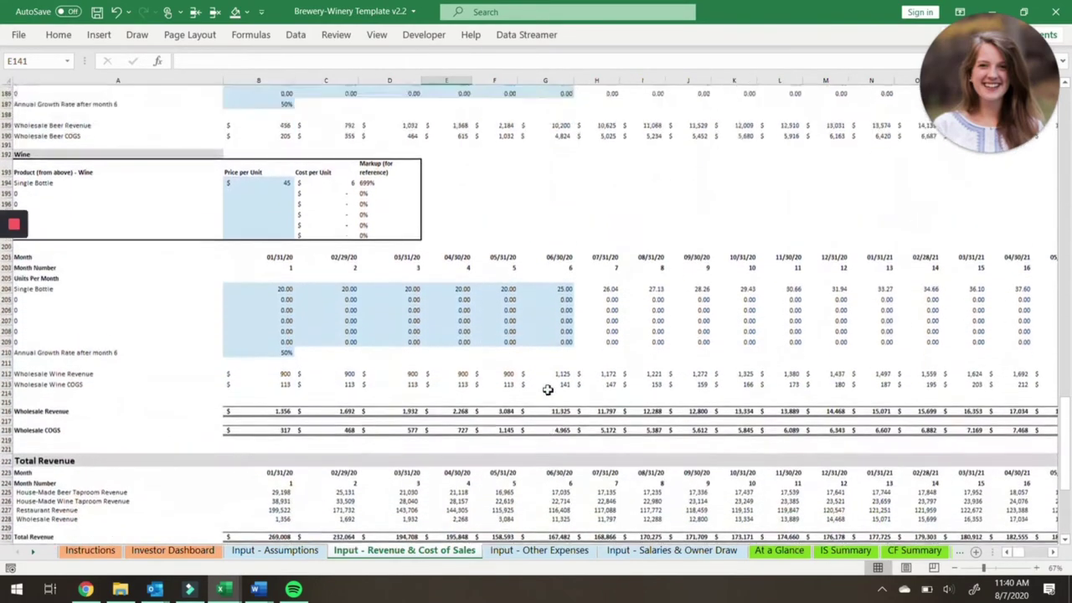
pyautogui.scroll(8, 546, 389)
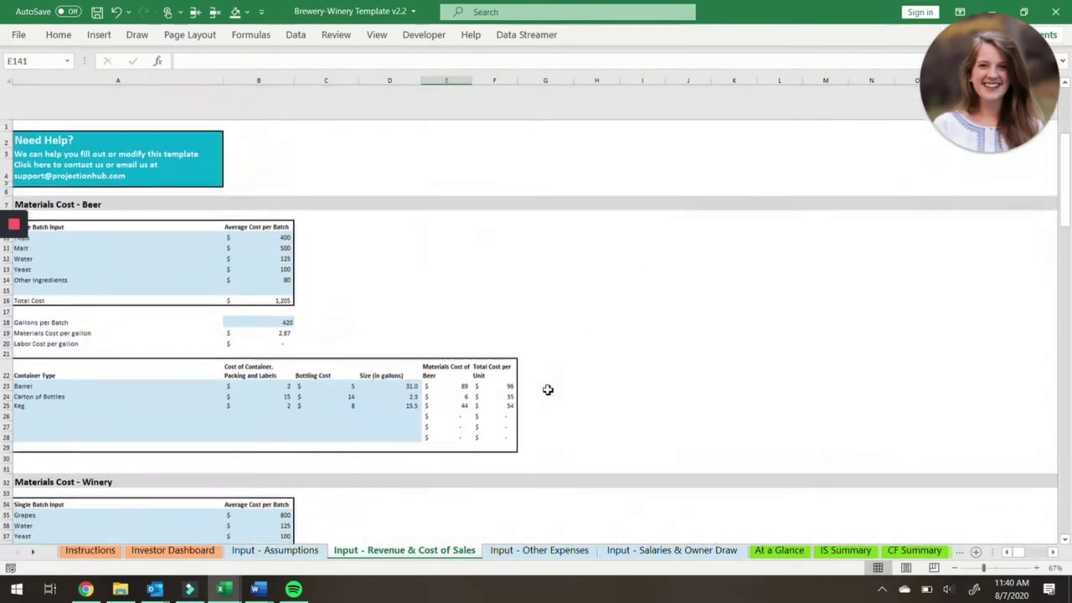
pyautogui.scroll(-1, 548, 389)
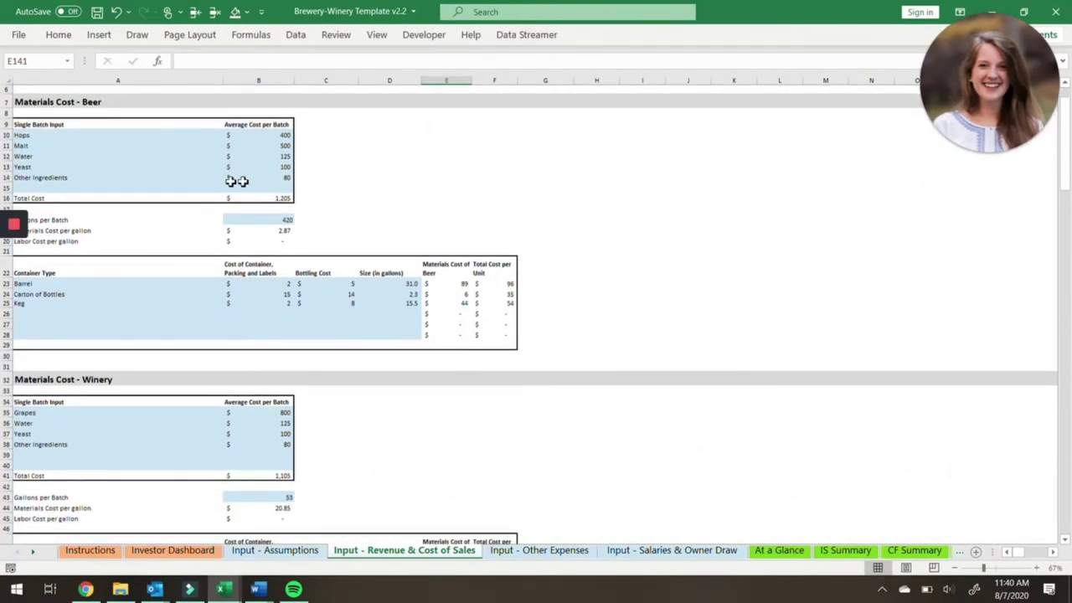
pyautogui.scroll(-4, 365, 206)
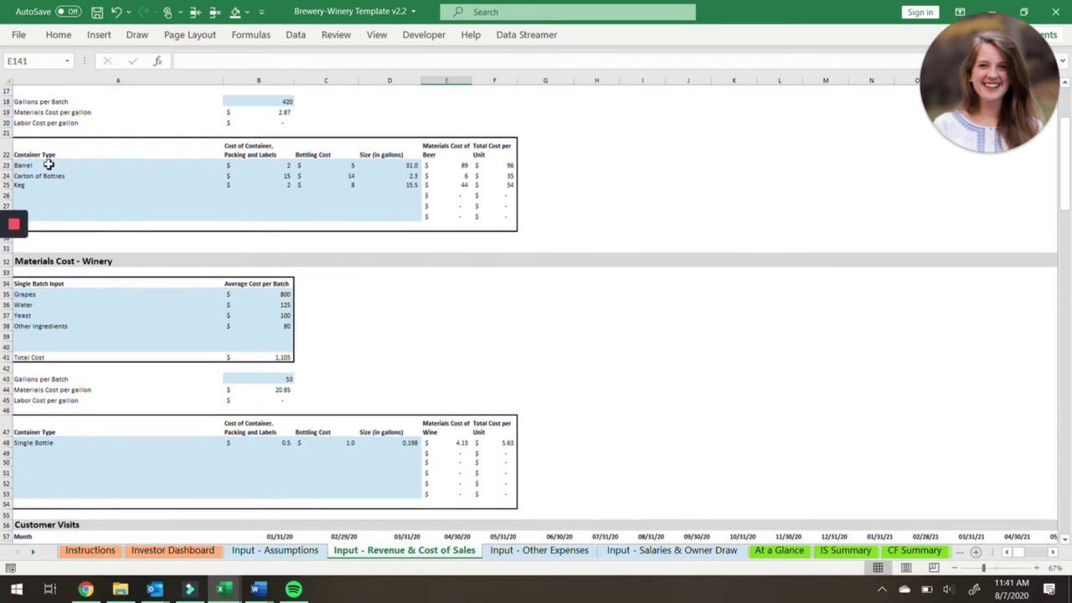
pyautogui.click(49, 164)
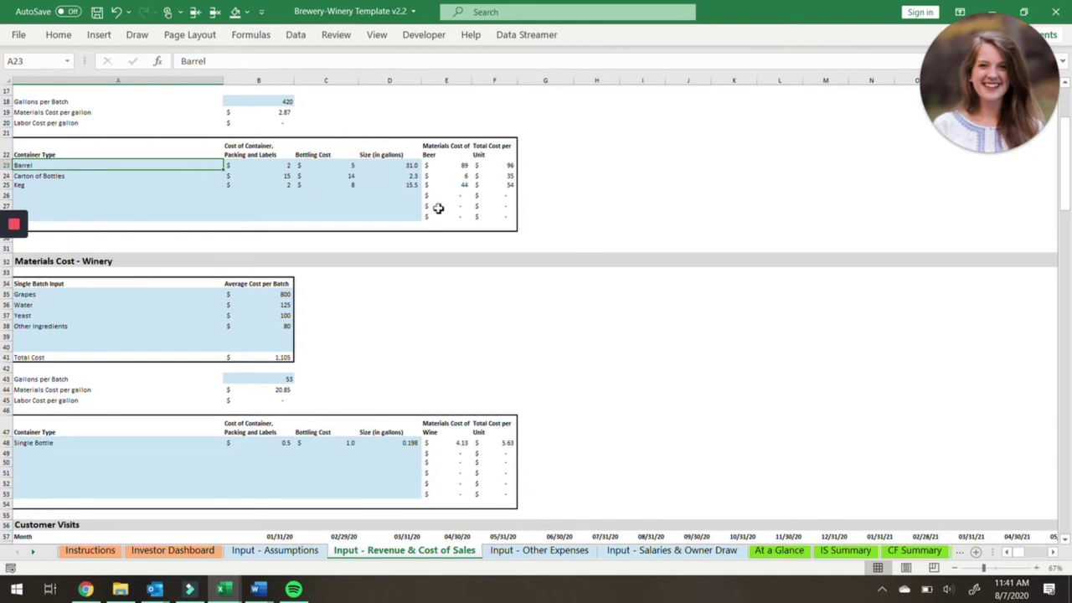
pyautogui.scroll(-5, 546, 220)
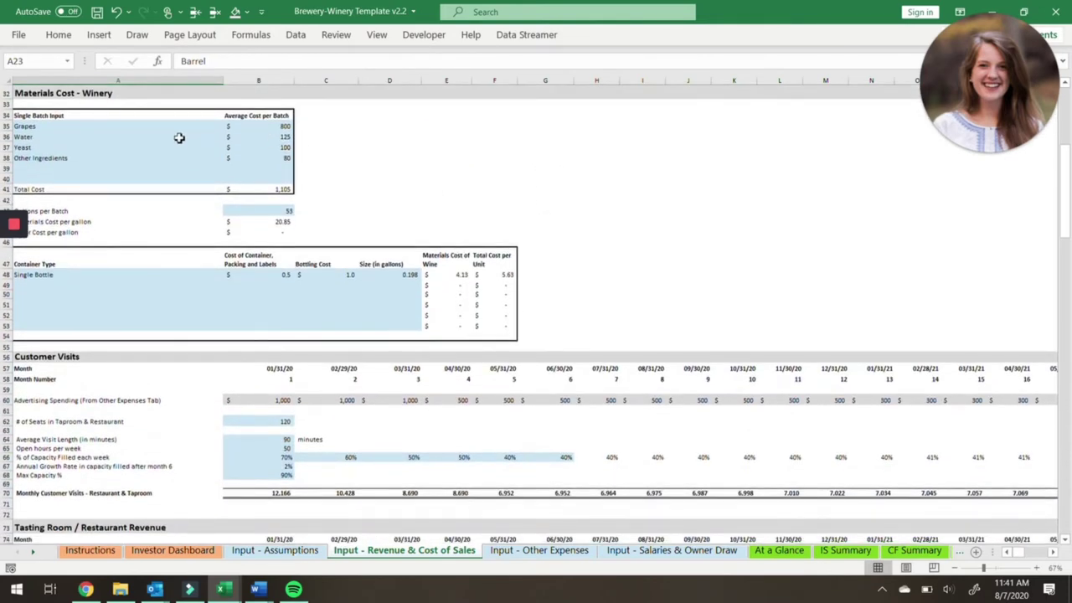
pyautogui.scroll(-1, 270, 165)
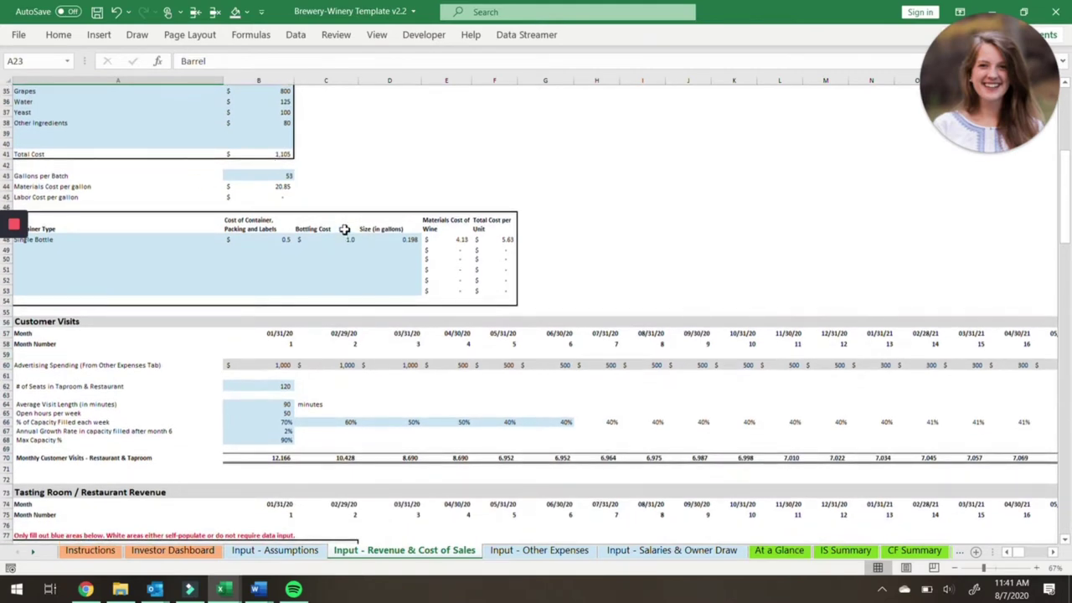
pyautogui.scroll(-2, 344, 229)
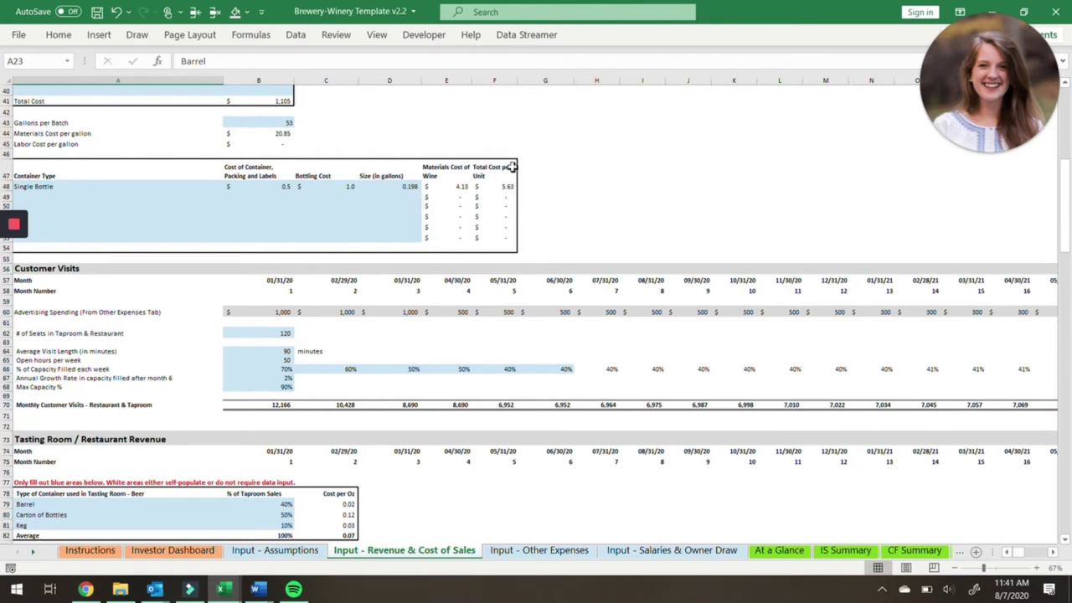
pyautogui.scroll(-3, 542, 199)
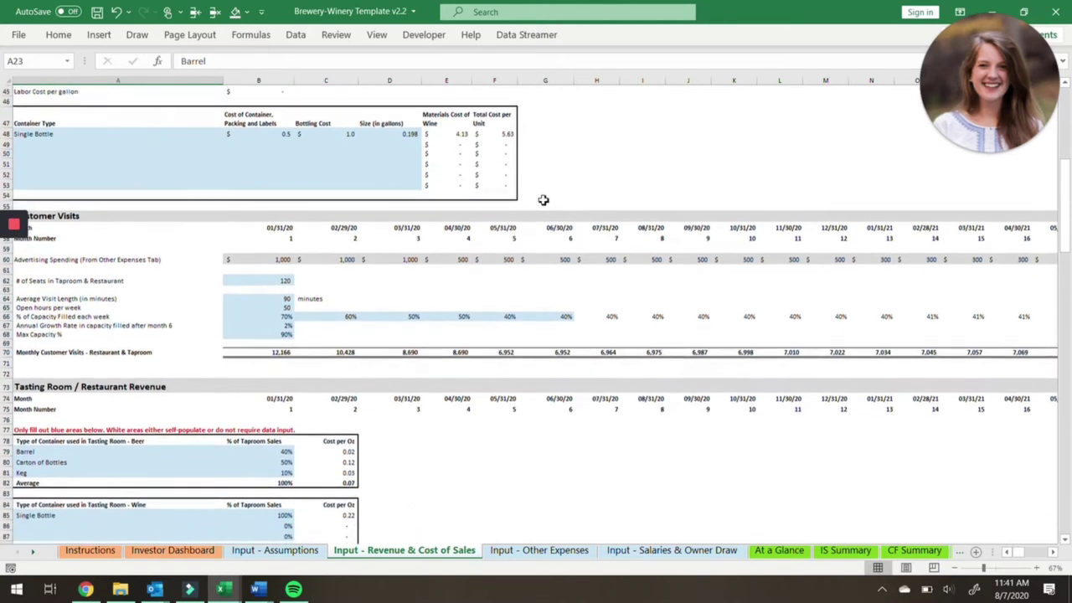
pyautogui.scroll(-1, 542, 199)
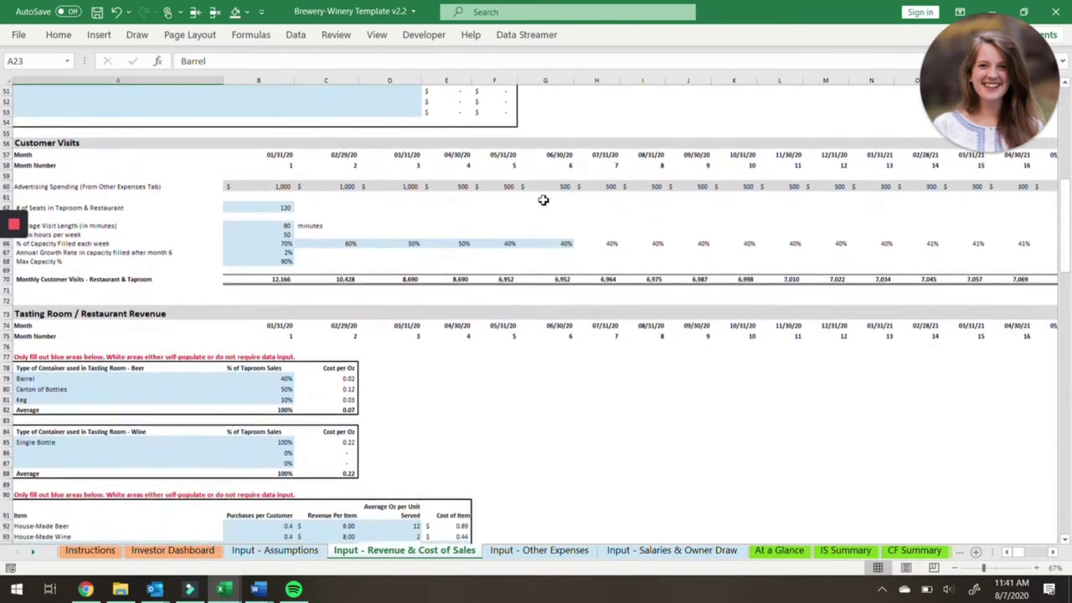
pyautogui.click(544, 199)
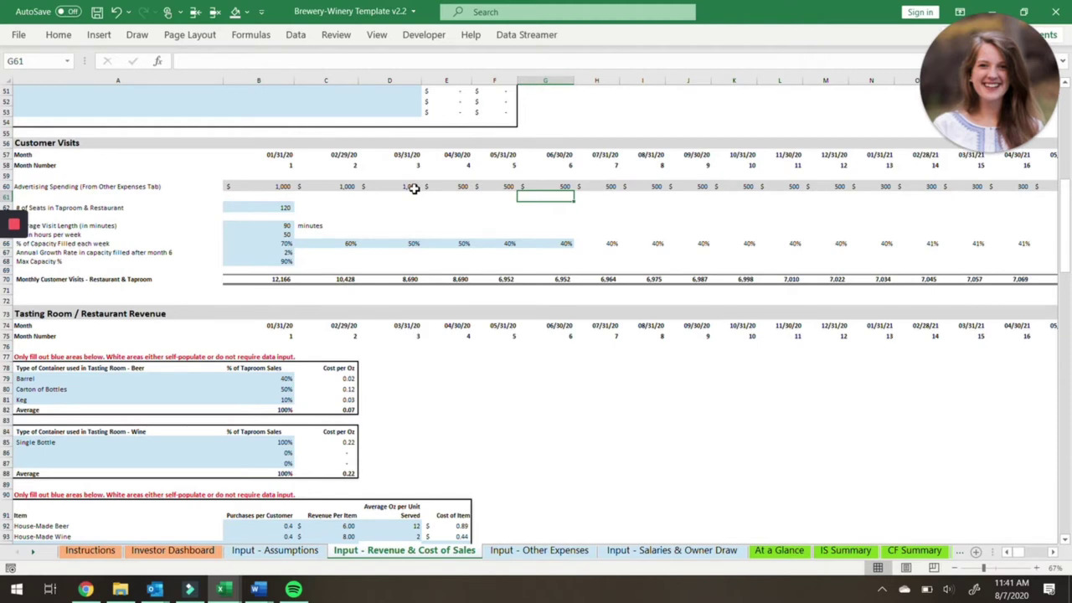
pyautogui.scroll(-2, 414, 188)
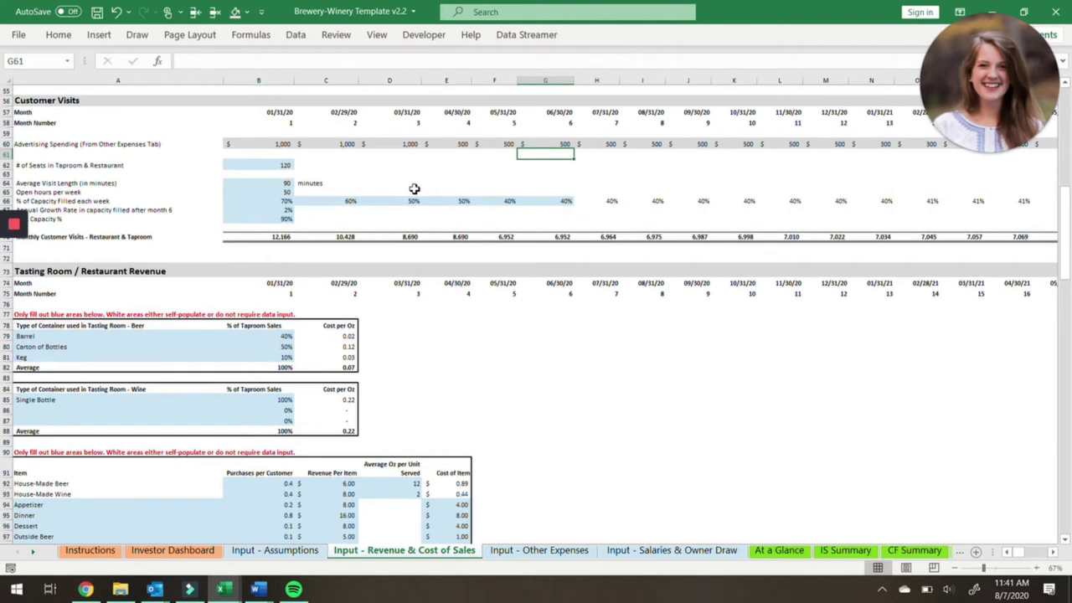
pyautogui.scroll(-1, 413, 189)
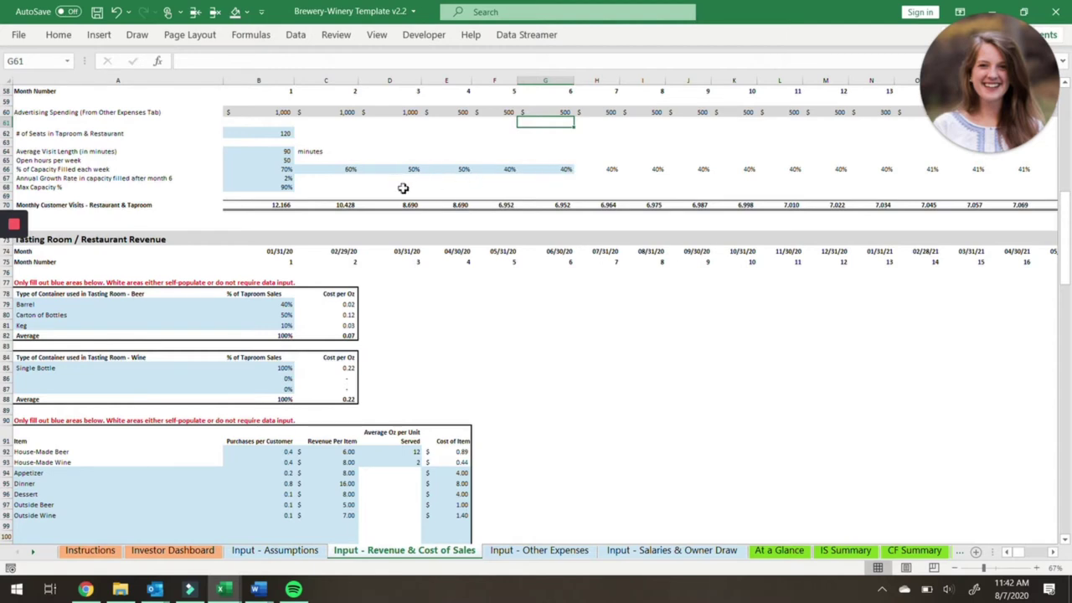
pyautogui.click(285, 178)
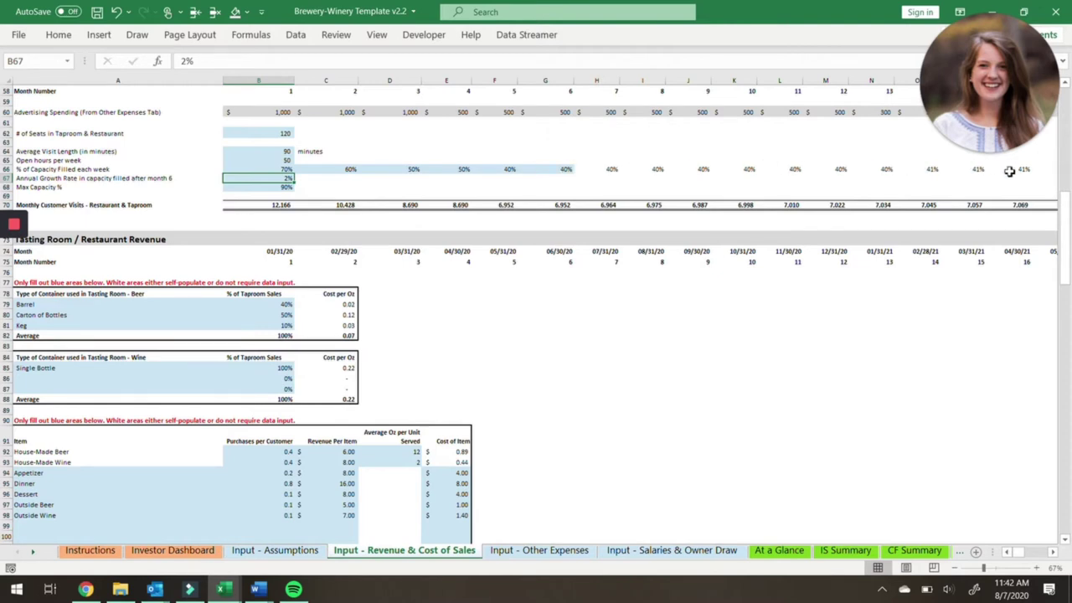
pyautogui.scroll(2, 309, 101)
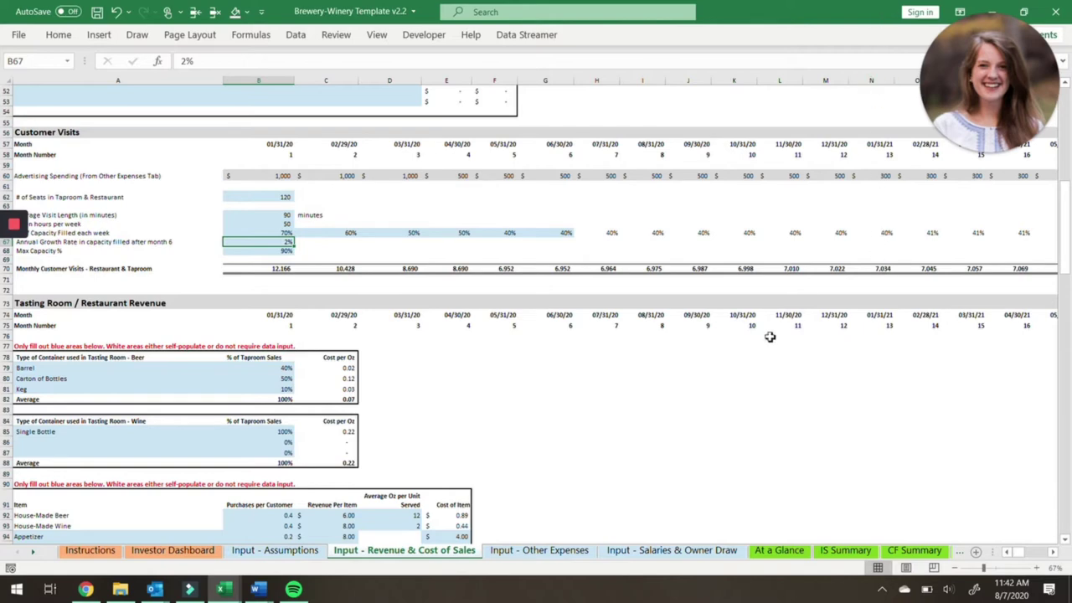
pyautogui.scroll(-4, 770, 336)
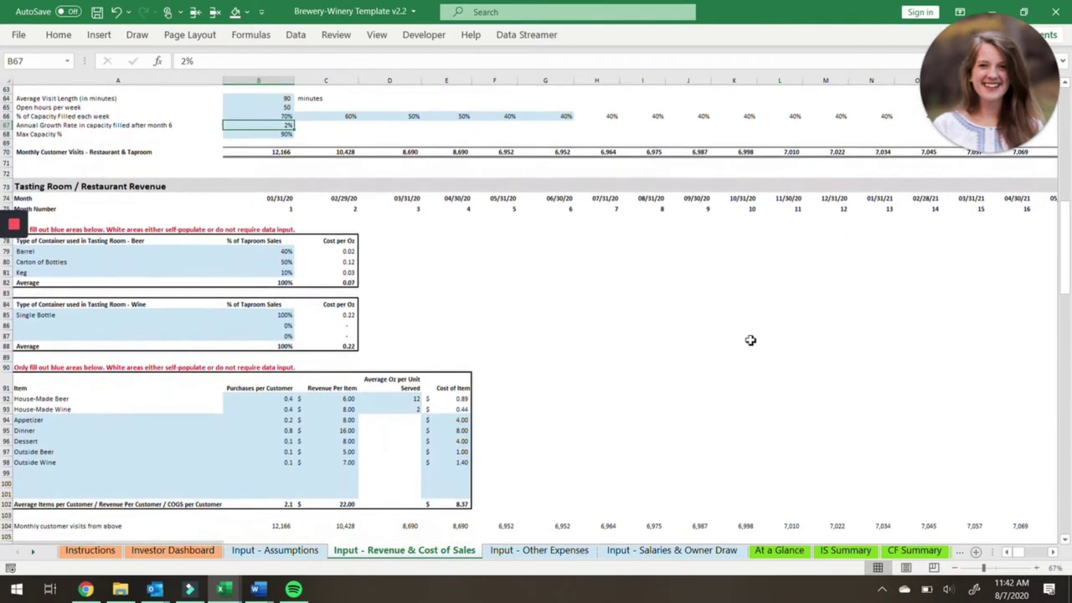
pyautogui.click(263, 152)
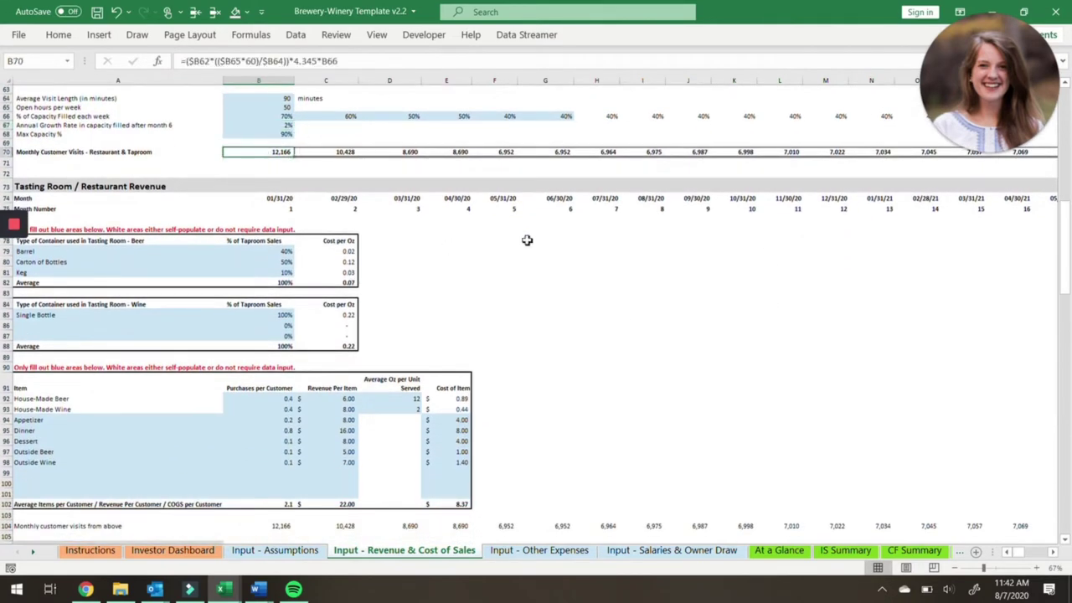
pyautogui.scroll(-3, 546, 264)
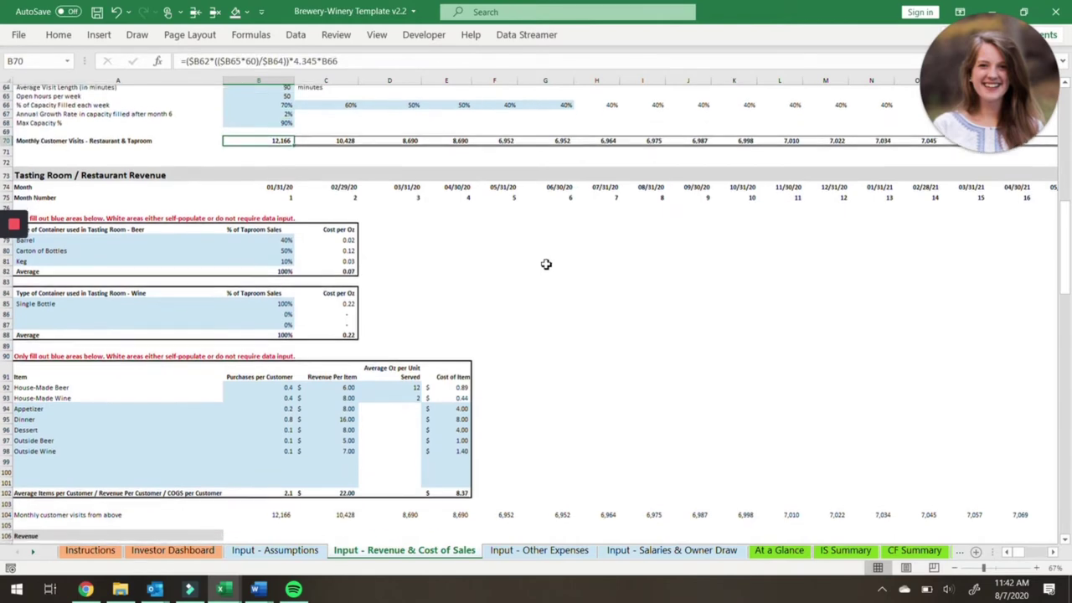
pyautogui.scroll(3, 546, 264)
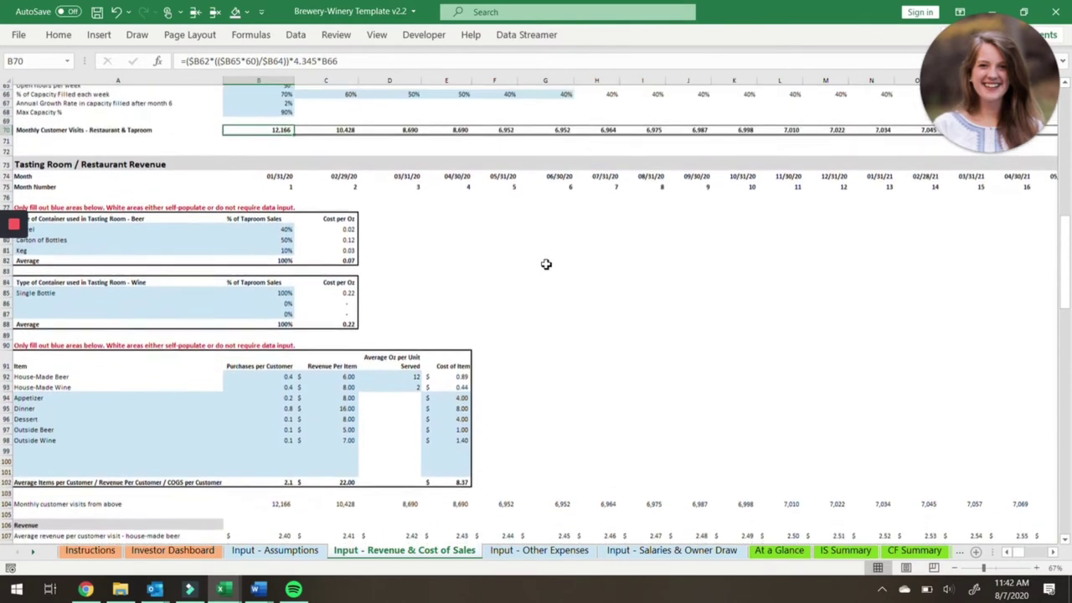
pyautogui.scroll(-2, 546, 264)
pyautogui.scroll(-1, 546, 263)
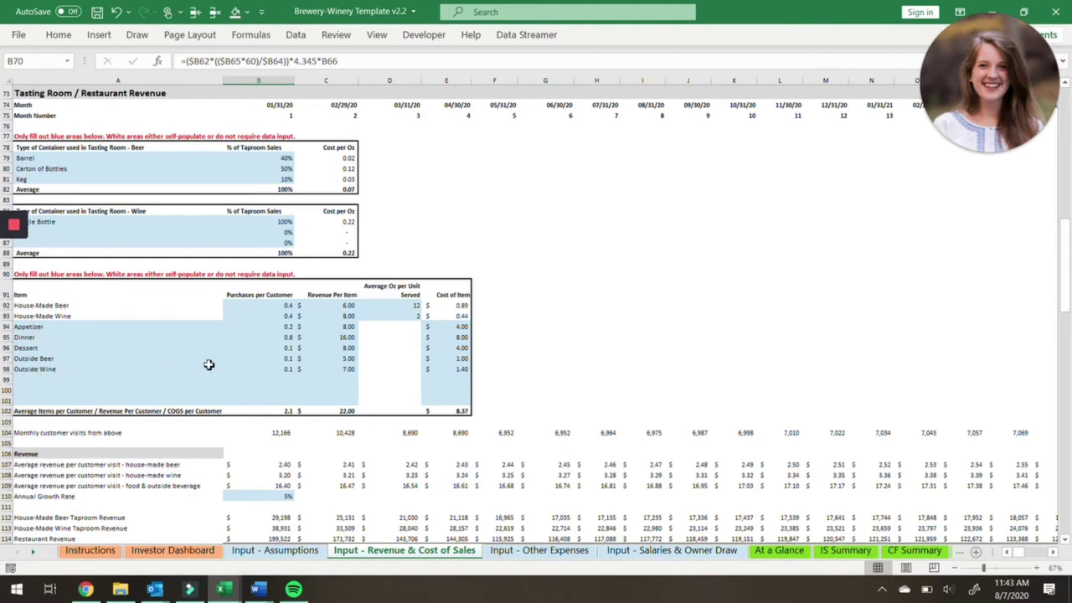
pyautogui.scroll(-1, 209, 364)
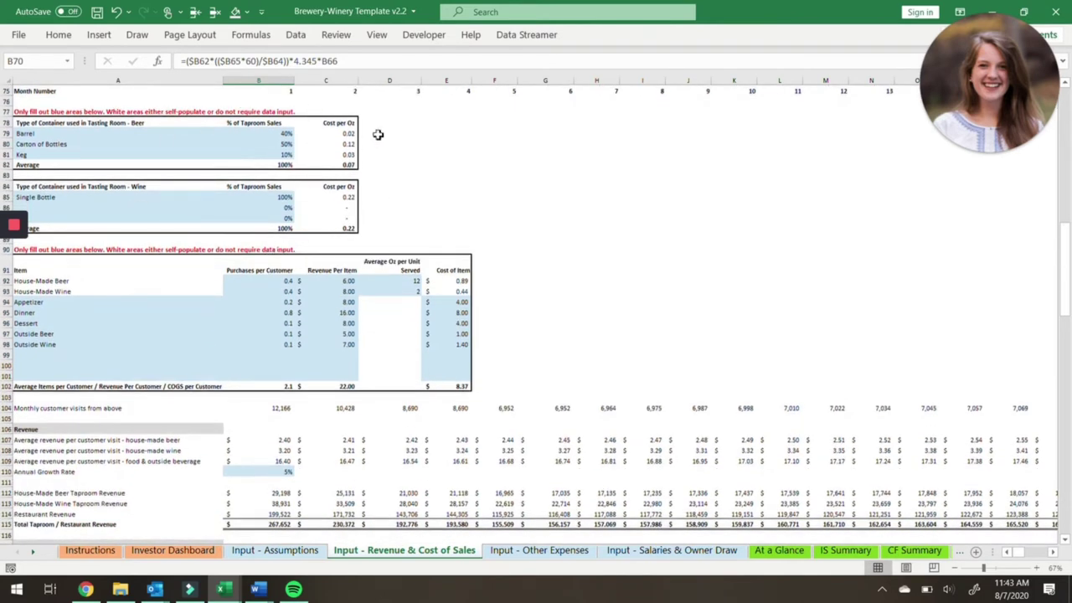
pyautogui.scroll(-1, 344, 267)
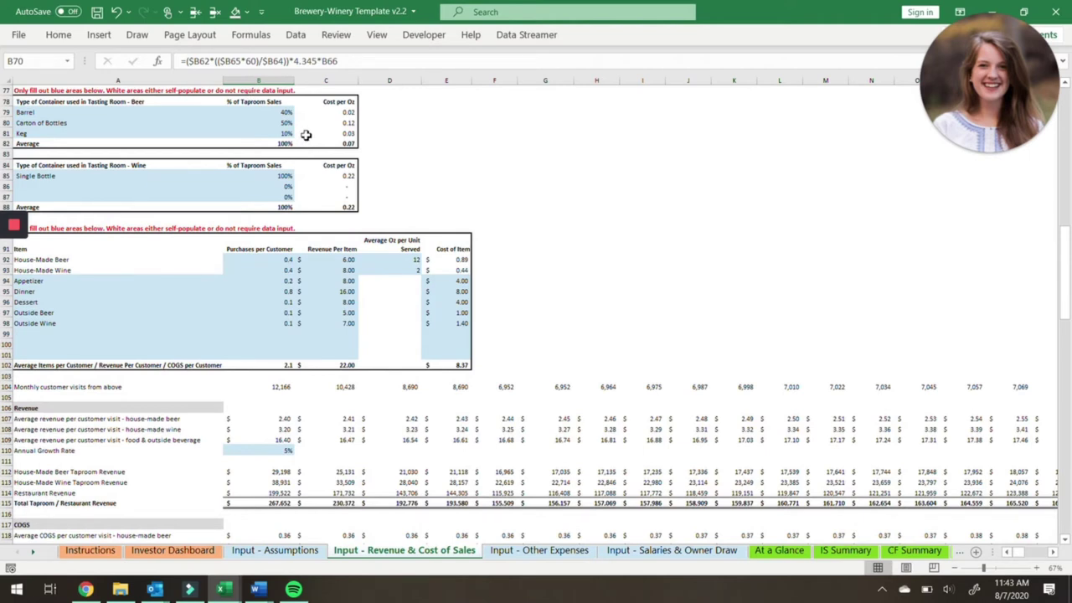
pyautogui.scroll(1, 201, 125)
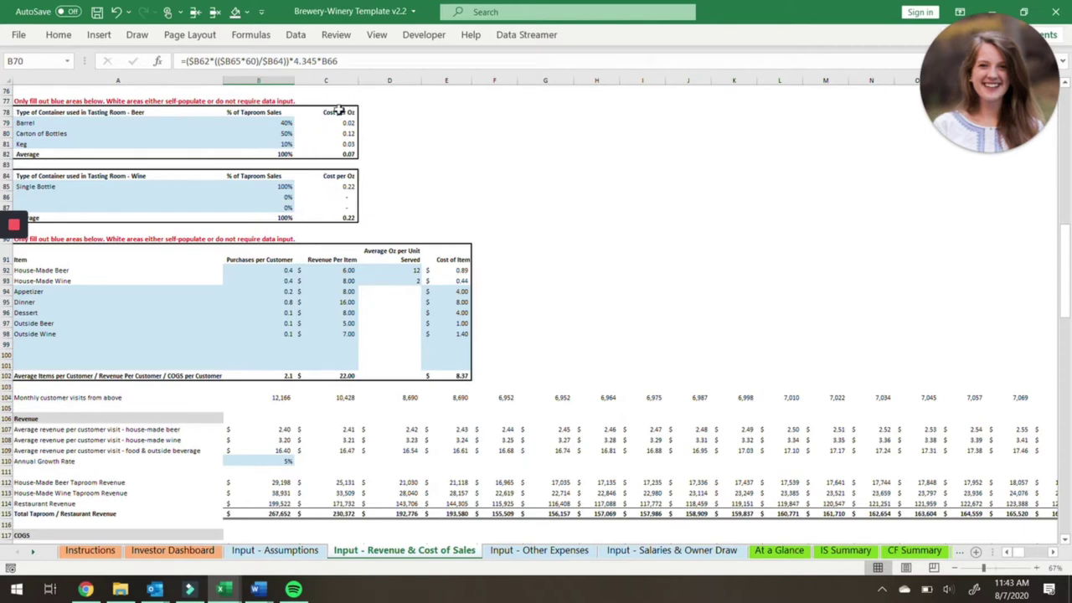
pyautogui.scroll(-3, 337, 109)
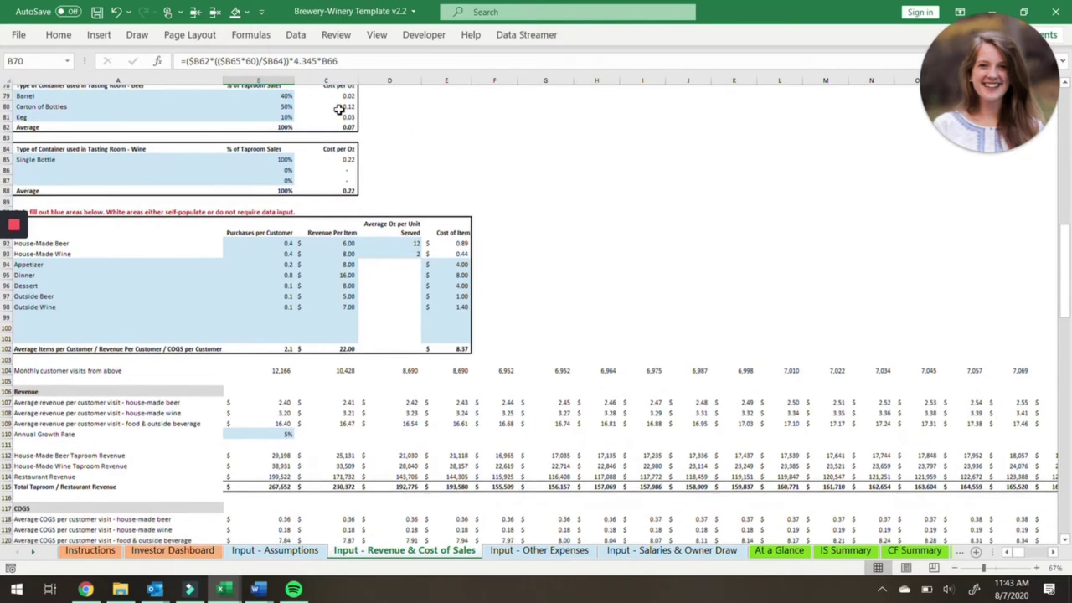
pyautogui.scroll(-1, 154, 177)
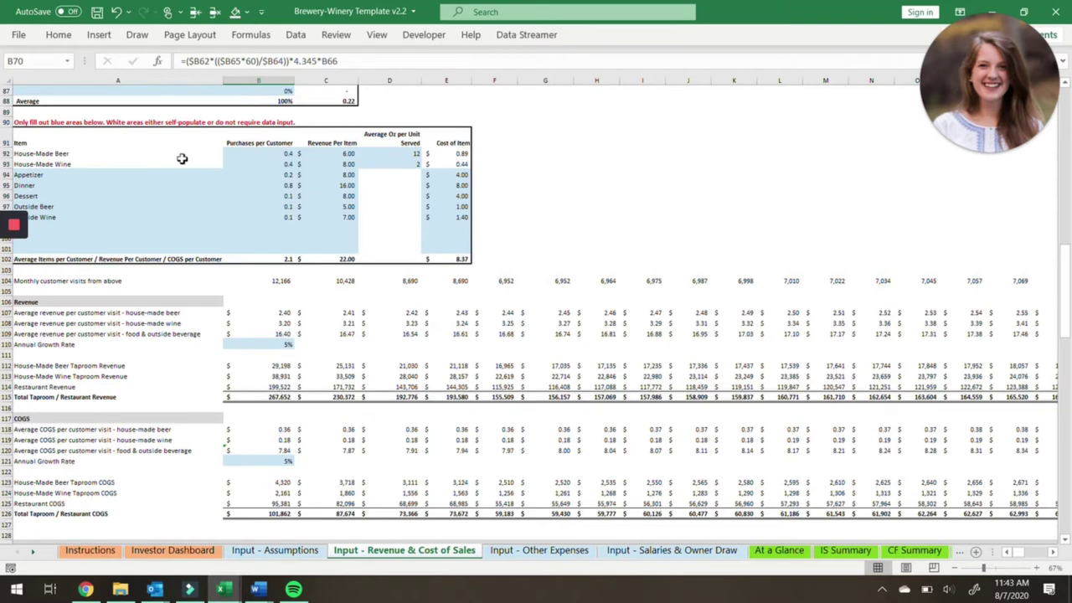
pyautogui.click(267, 153)
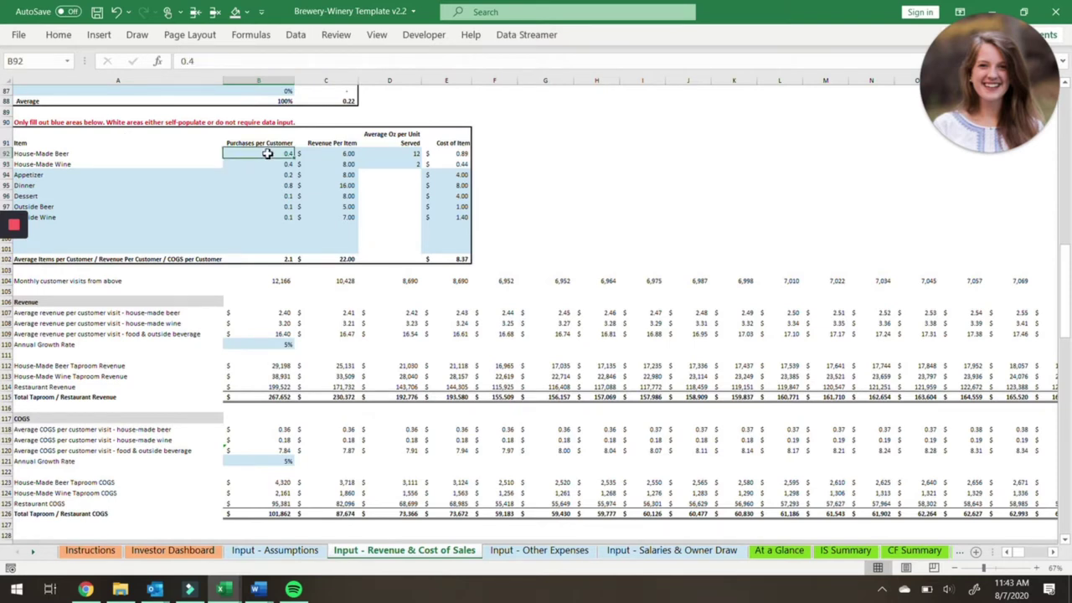
pyautogui.press('Right')
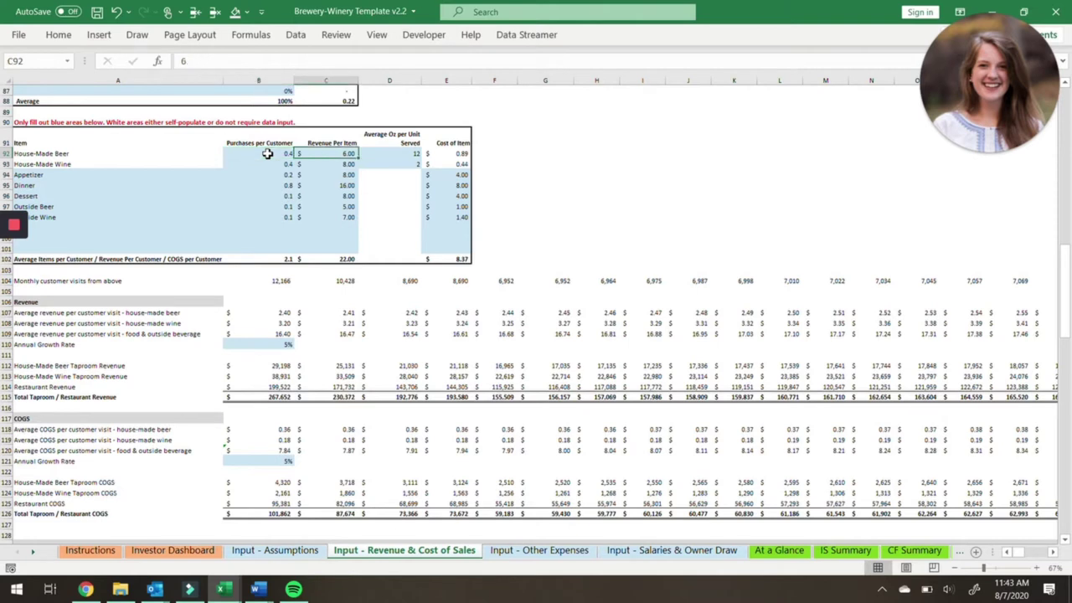
pyautogui.press('Down')
pyautogui.press('Right')
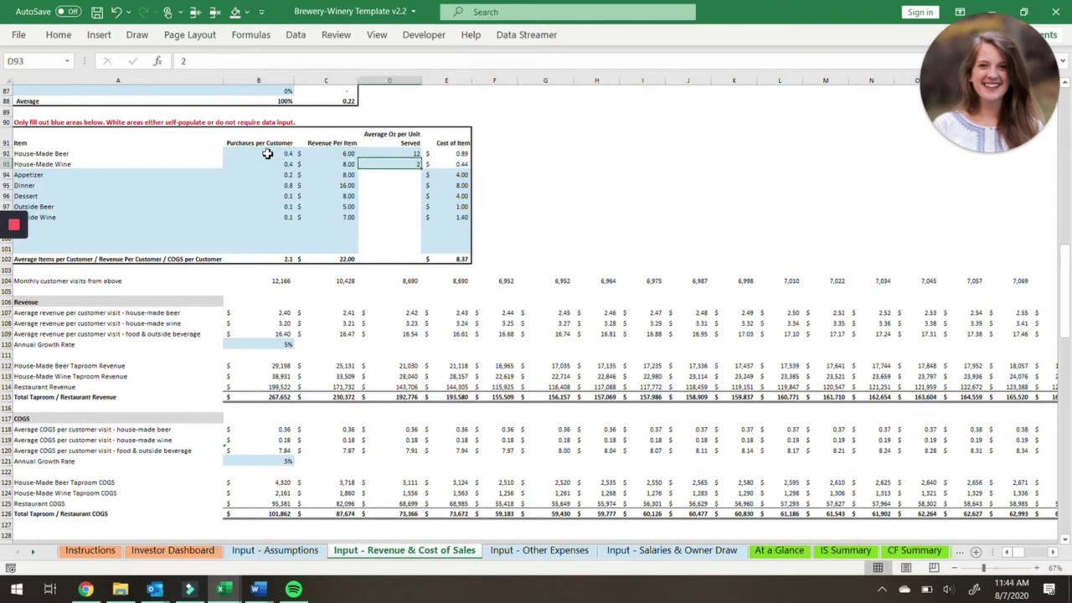
pyautogui.press('Up')
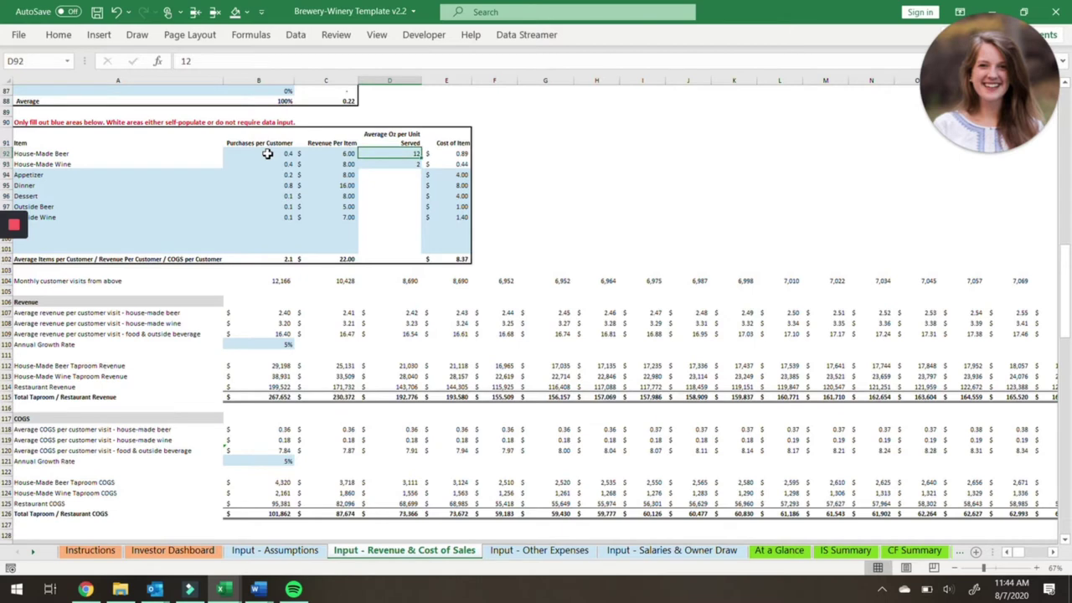
pyautogui.press('Down')
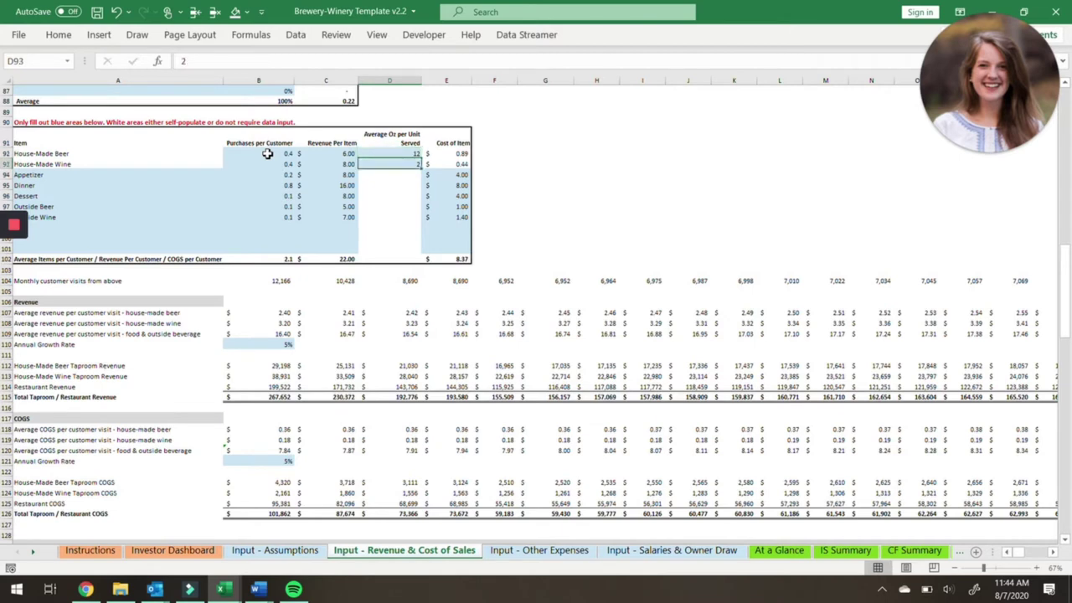
pyautogui.press('Right')
pyautogui.press('Down')
pyautogui.press('Up')
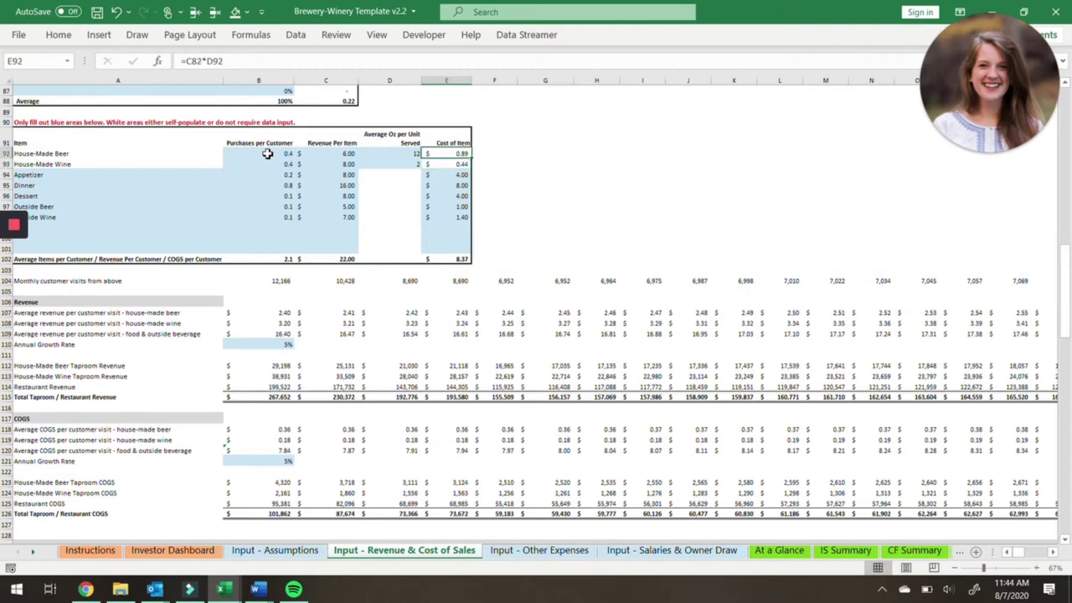
pyautogui.press('Down')
pyautogui.press('Down')
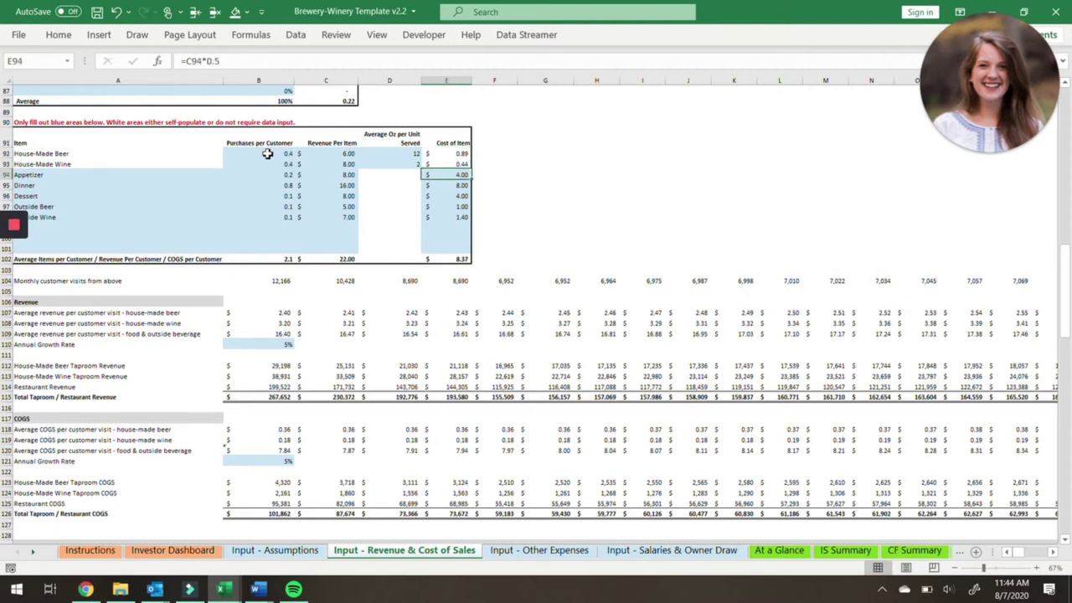
pyautogui.press('Down')
pyautogui.press('Down')
pyautogui.press('Down')
pyautogui.press('Down')
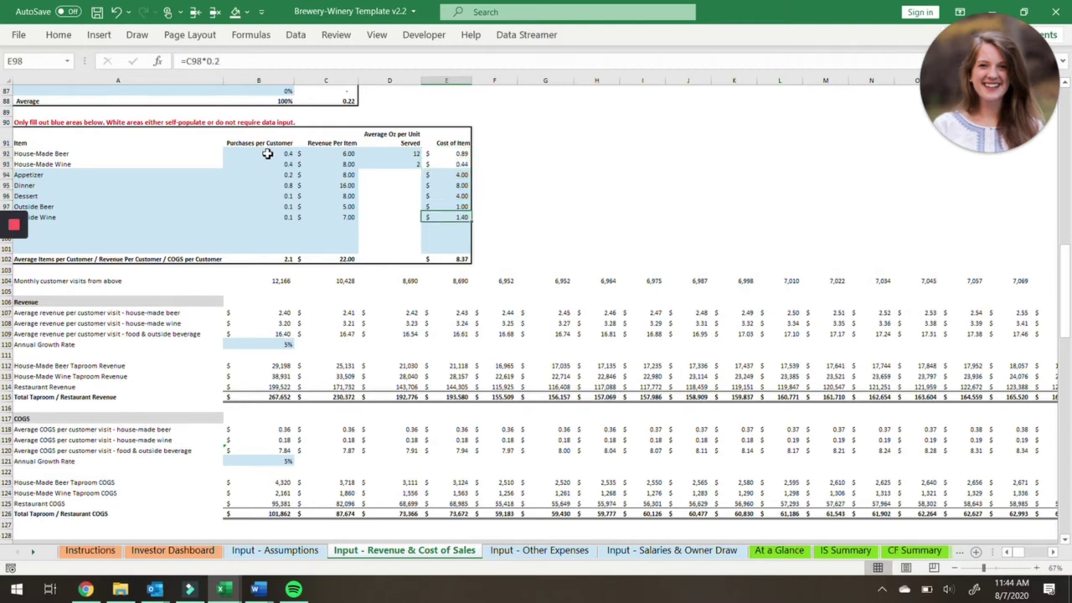
pyautogui.press('Up')
pyautogui.press('Up')
pyautogui.press('Up')
pyautogui.press('Up')
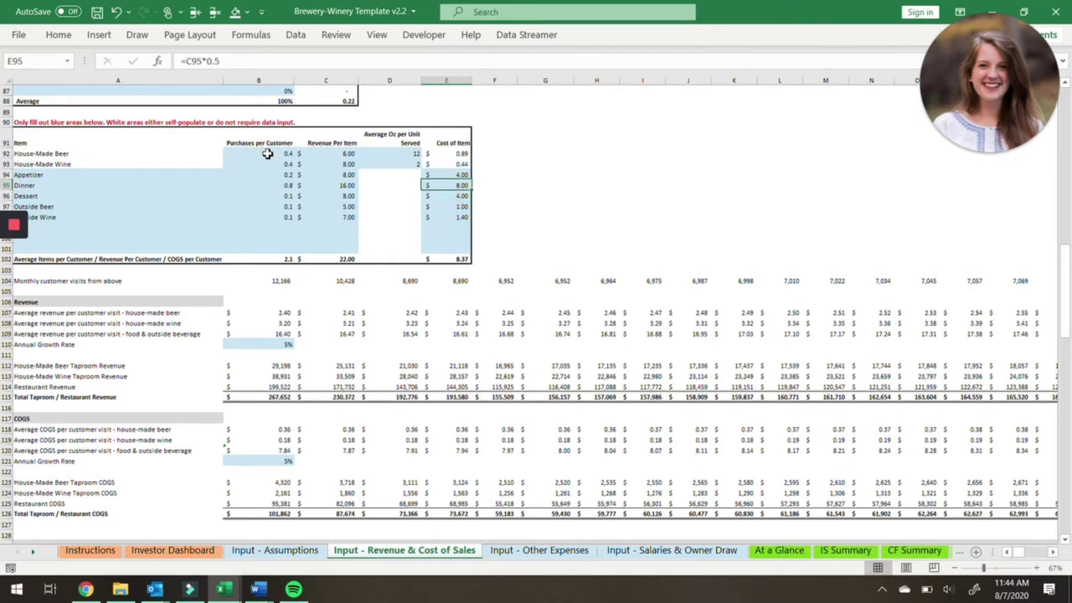
pyautogui.press('Left')
pyautogui.press('Left')
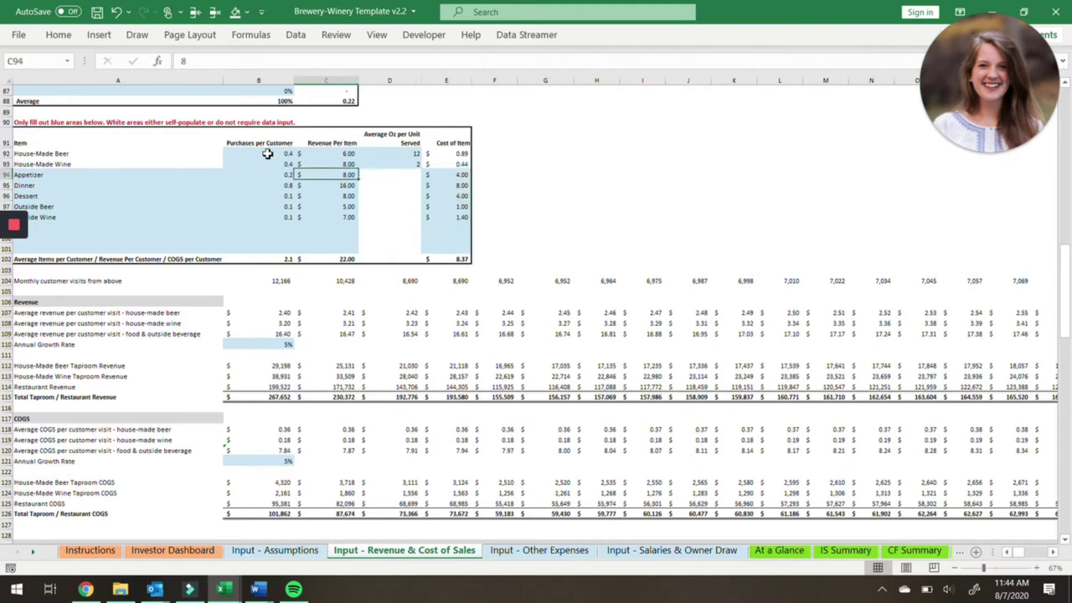
pyautogui.press('Right')
pyautogui.press('Right')
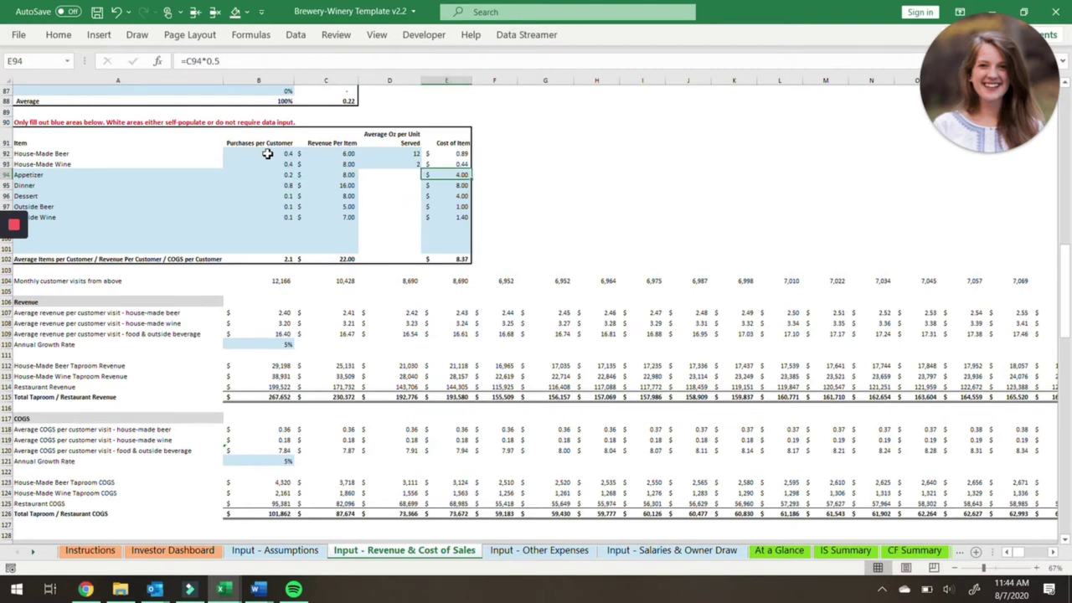
pyautogui.scroll(-5, 267, 154)
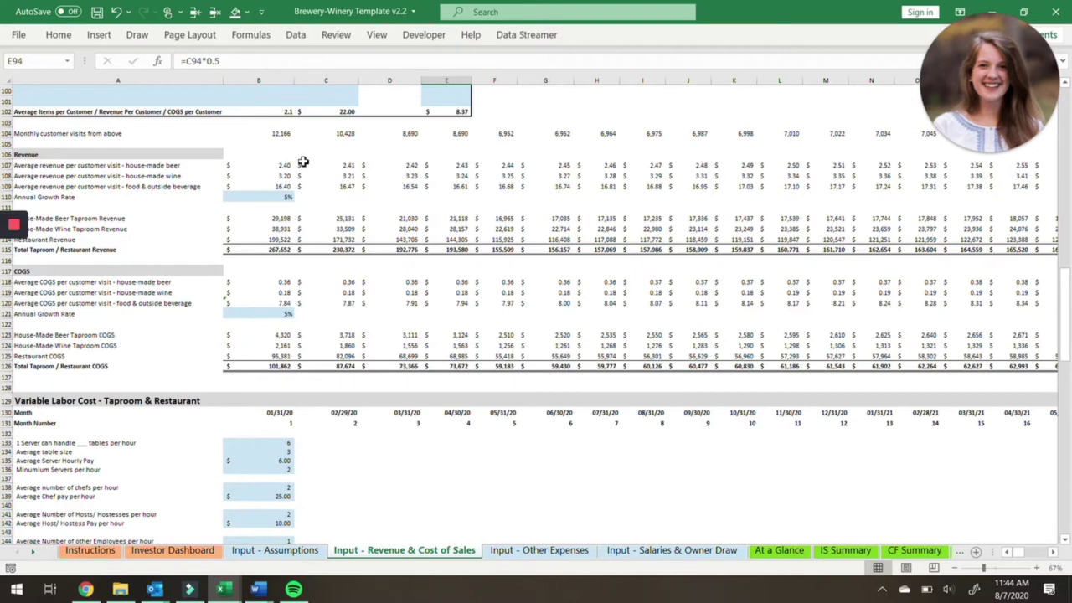
pyautogui.scroll(-1, 303, 161)
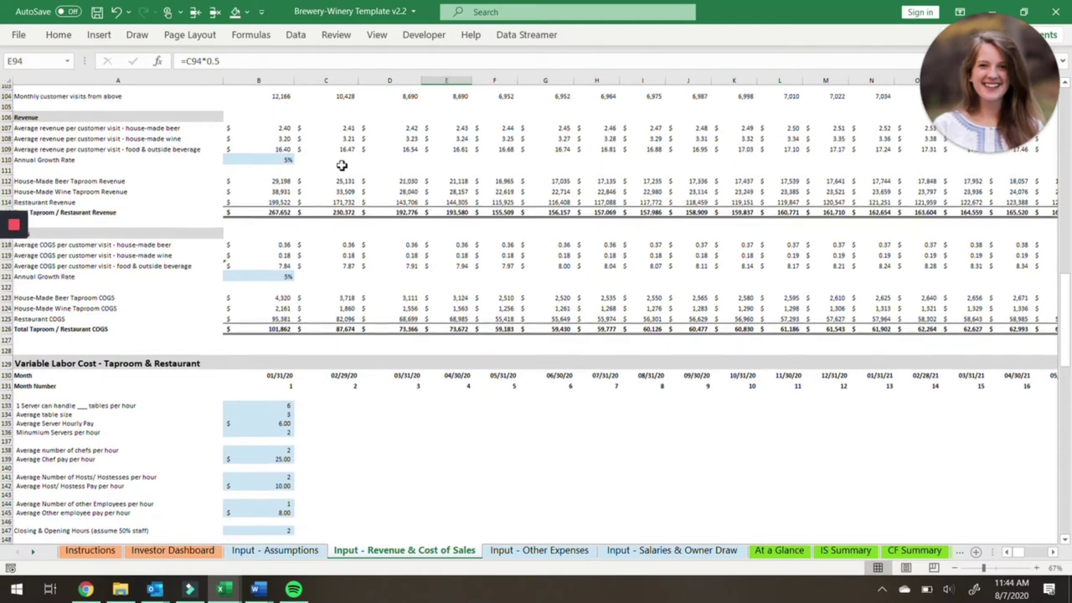
pyautogui.scroll(-1, 341, 165)
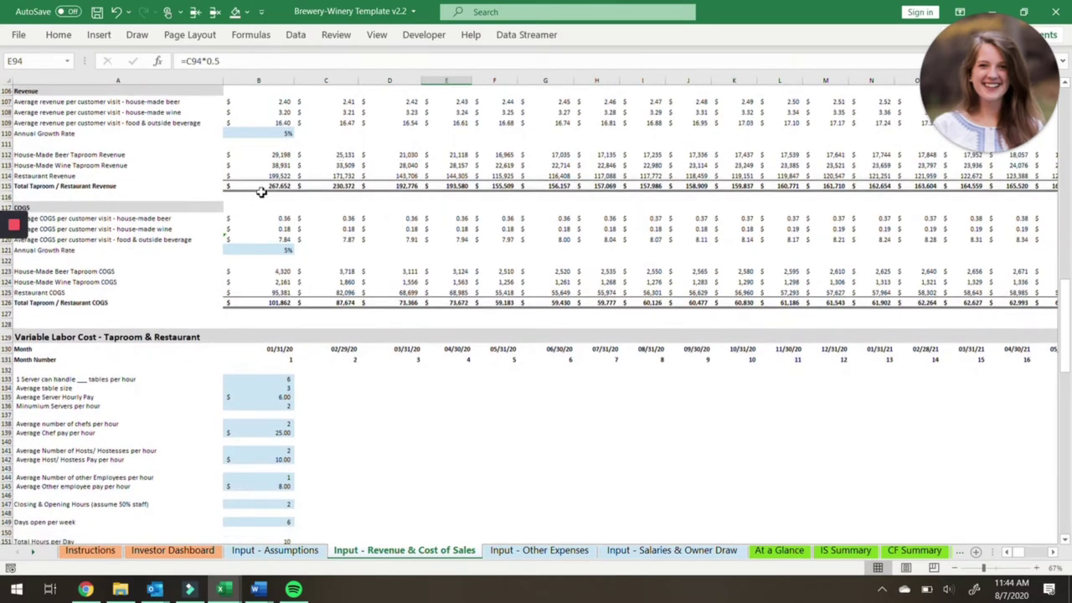
pyautogui.click(250, 185)
pyautogui.scroll(-1, 344, 159)
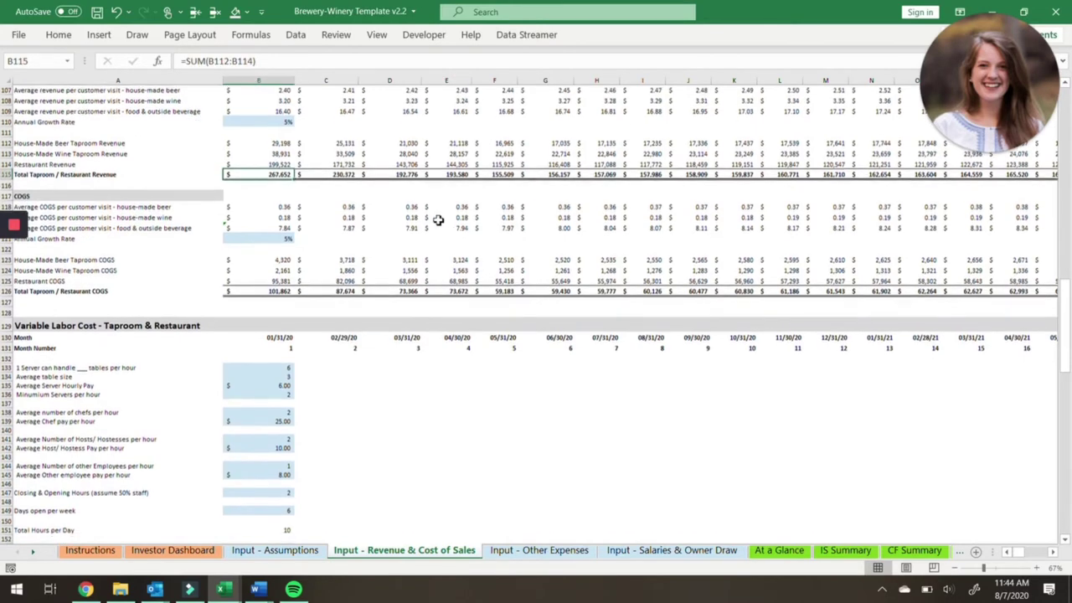
pyautogui.click(276, 135)
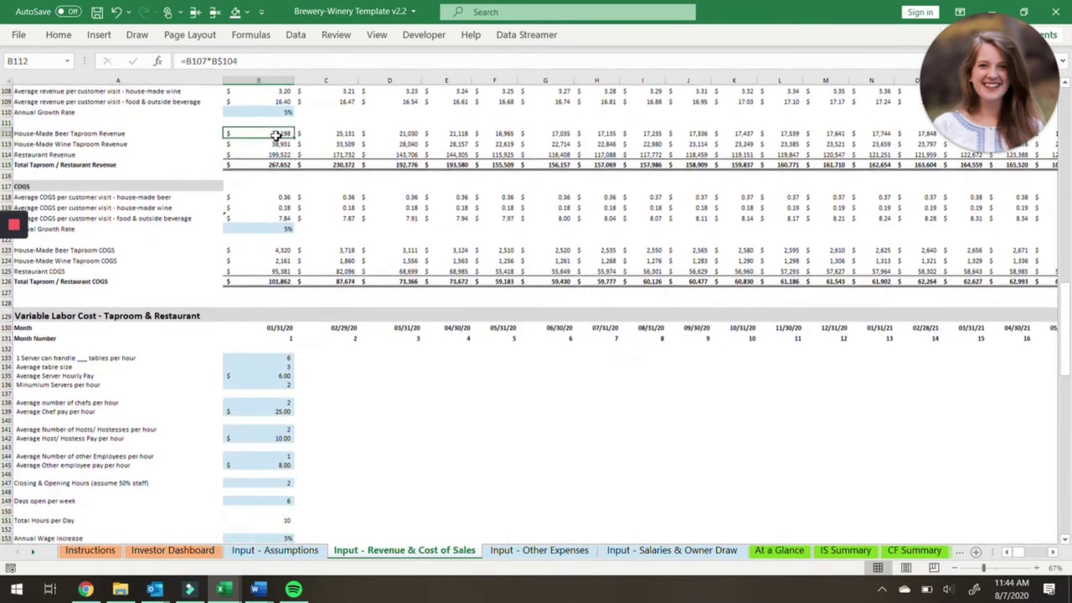
pyautogui.press('Down')
pyautogui.press('Down')
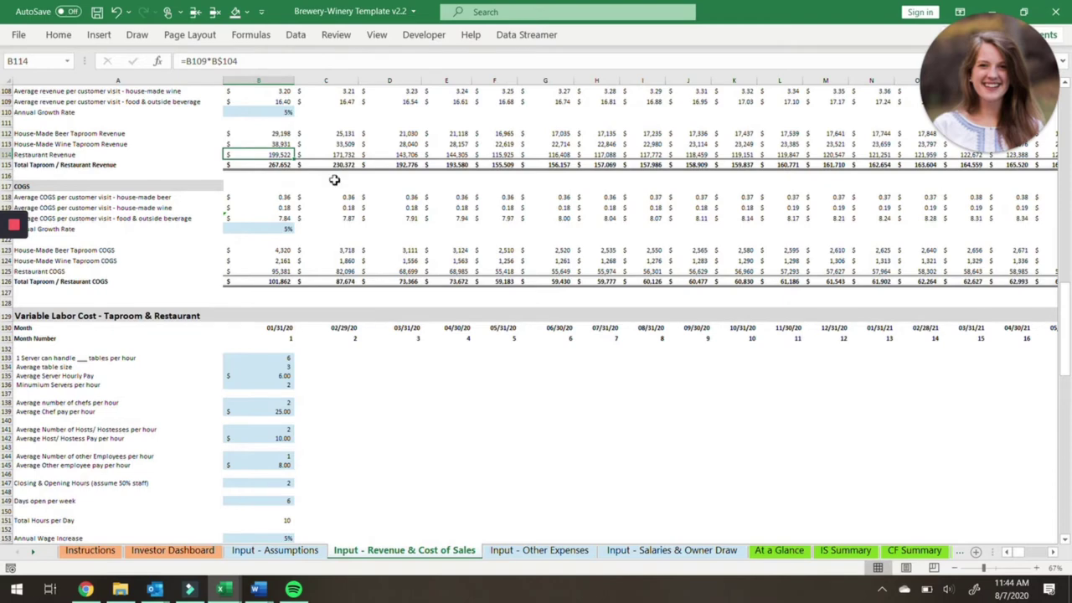
pyautogui.scroll(-2, 392, 251)
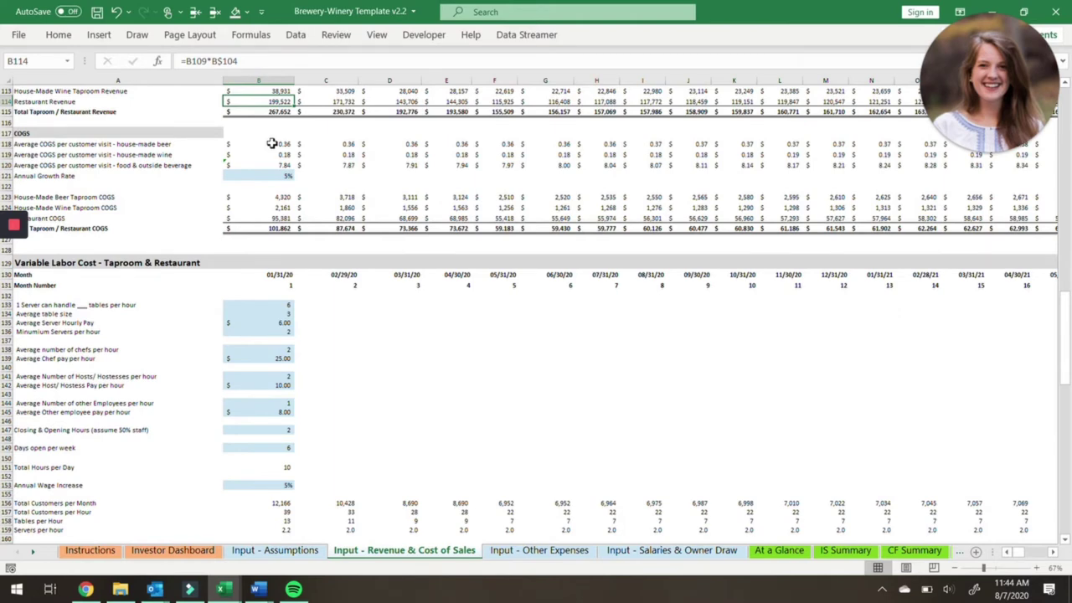
pyautogui.scroll(-1, 272, 144)
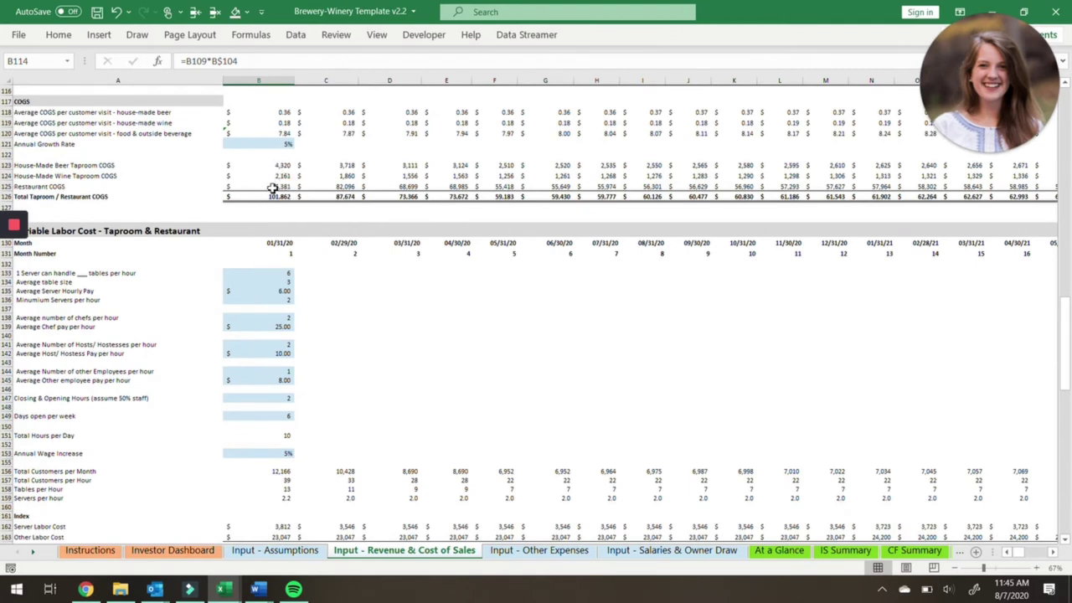
pyautogui.scroll(-1, 272, 188)
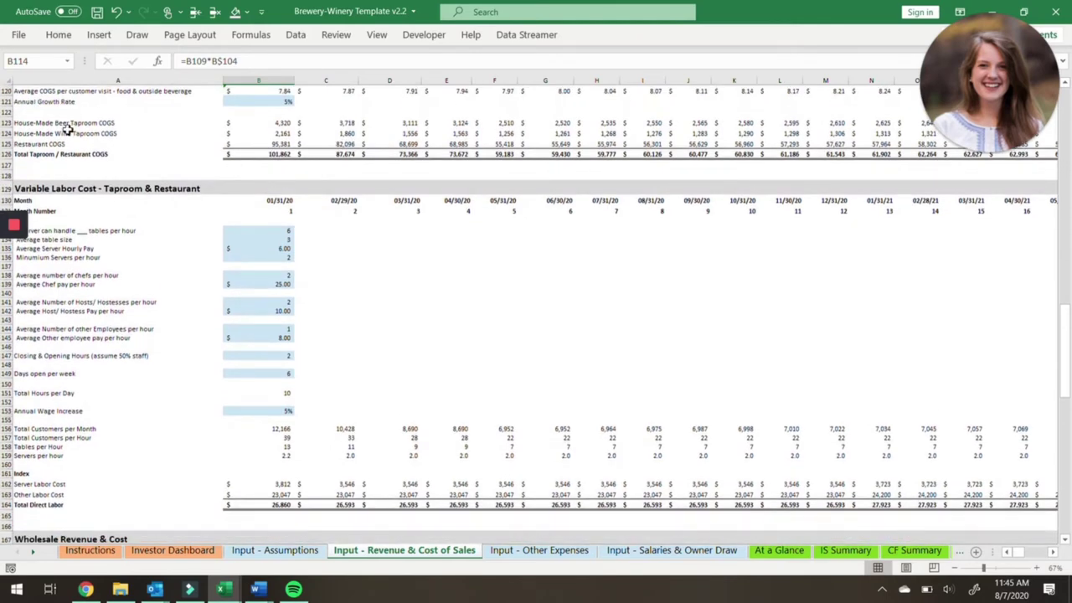
pyautogui.scroll(1, 231, 144)
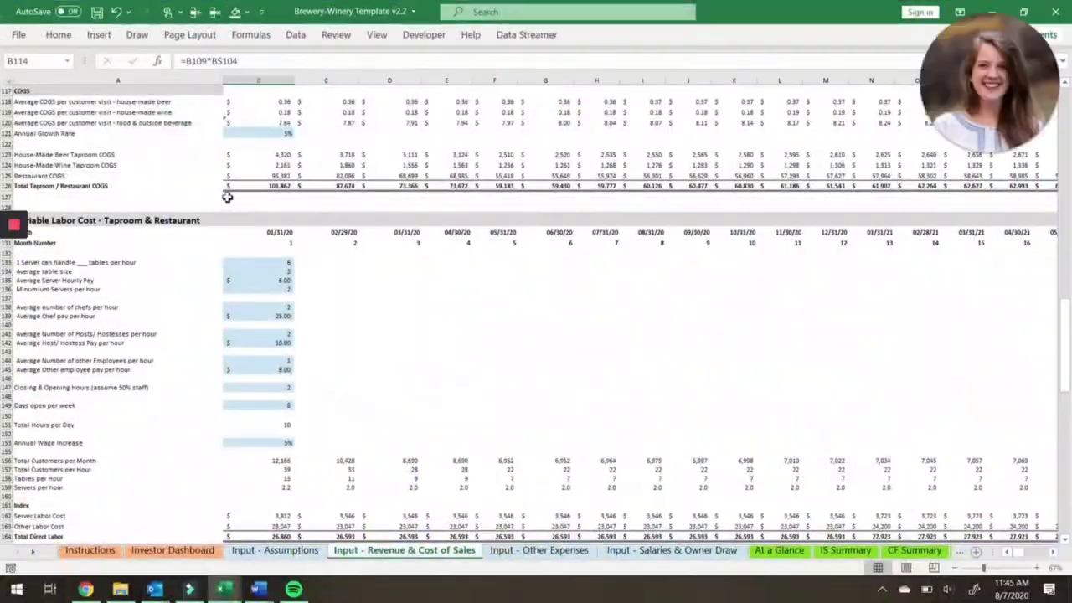
pyautogui.scroll(-2, 377, 421)
pyautogui.scroll(-3, 377, 422)
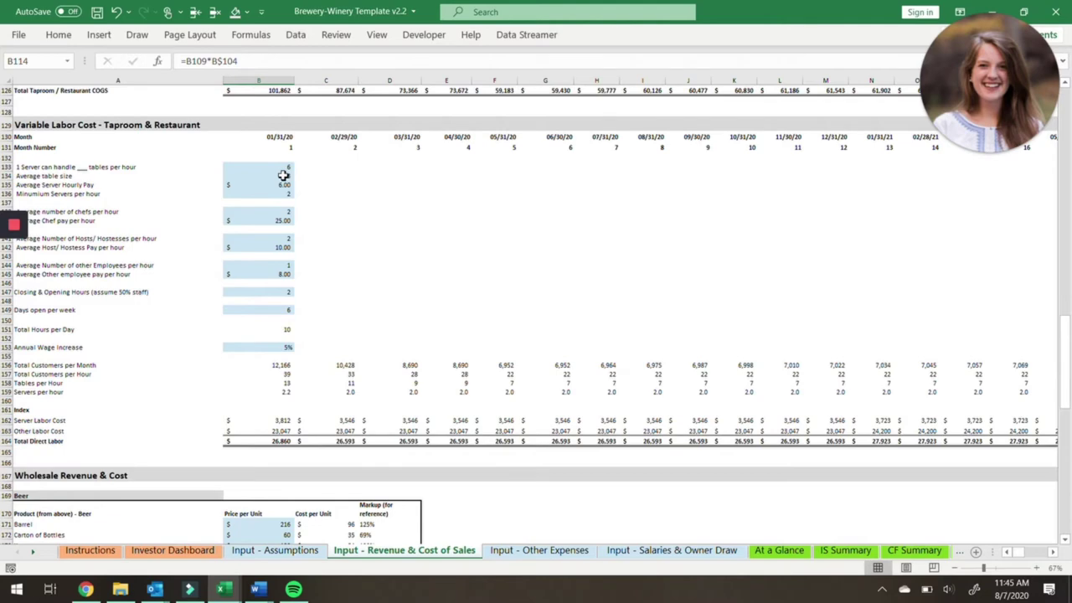
pyautogui.scroll(-2, 324, 221)
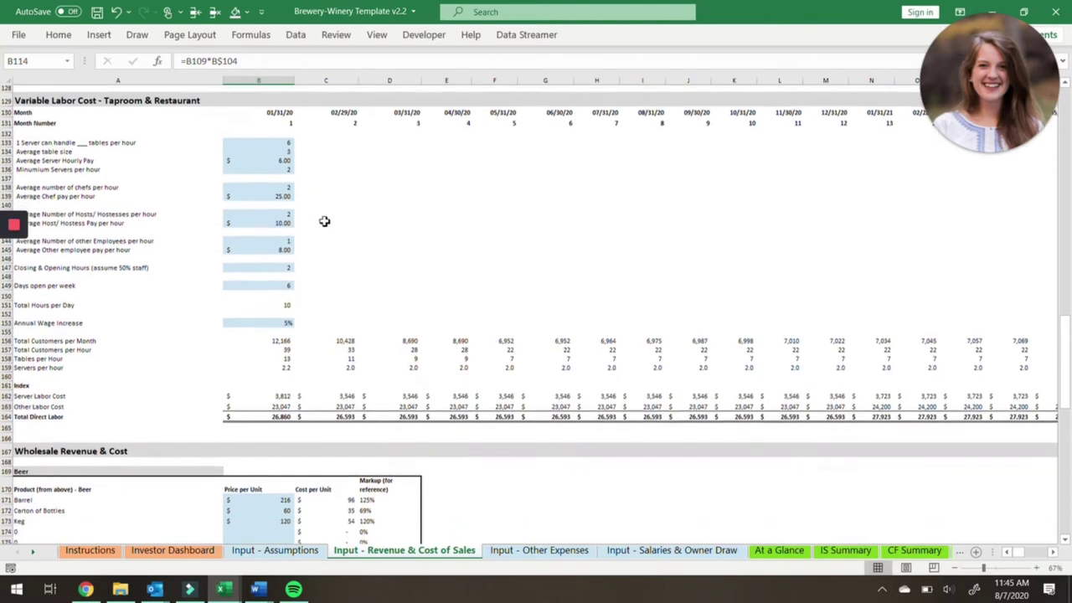
pyautogui.scroll(-1, 324, 221)
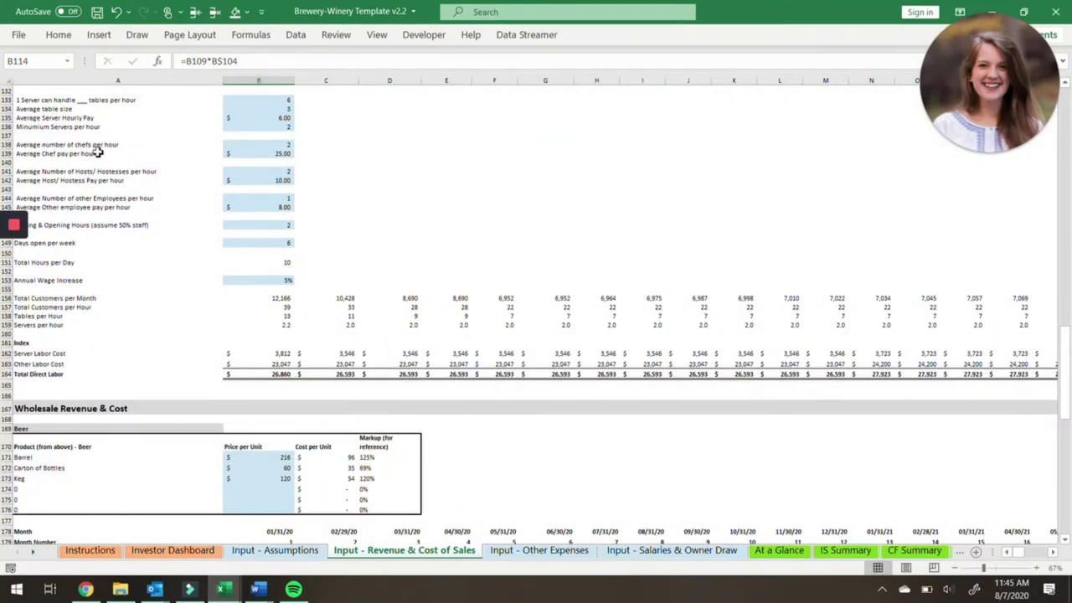
# - Scroll past the wholesale and total revenue blocks, then switch to the Input - Other Expenses sheet
pyautogui.scroll(-2, 132, 211)
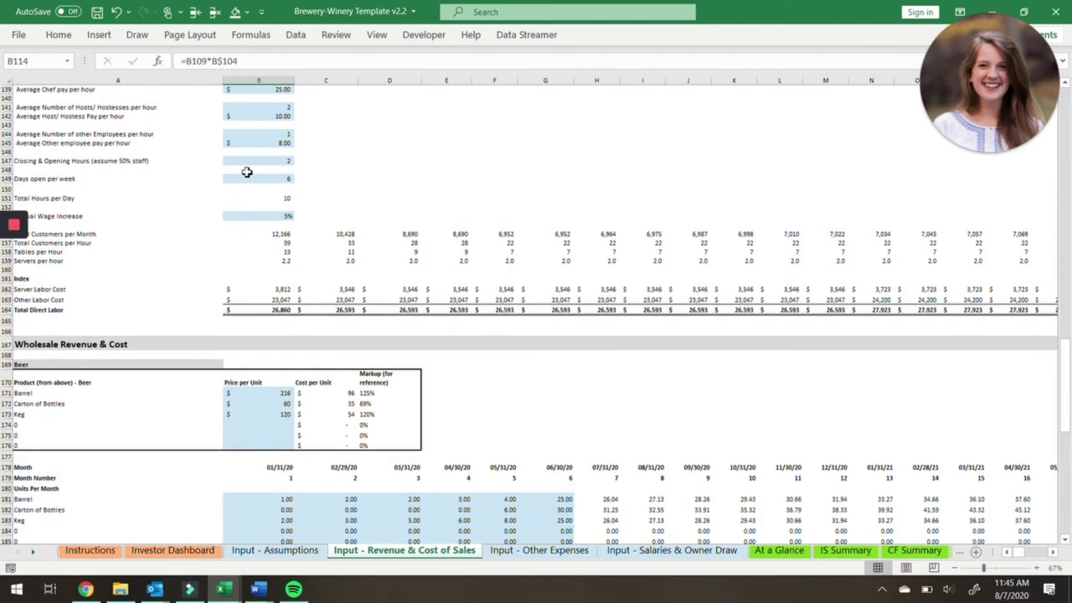
pyautogui.scroll(-3, 247, 172)
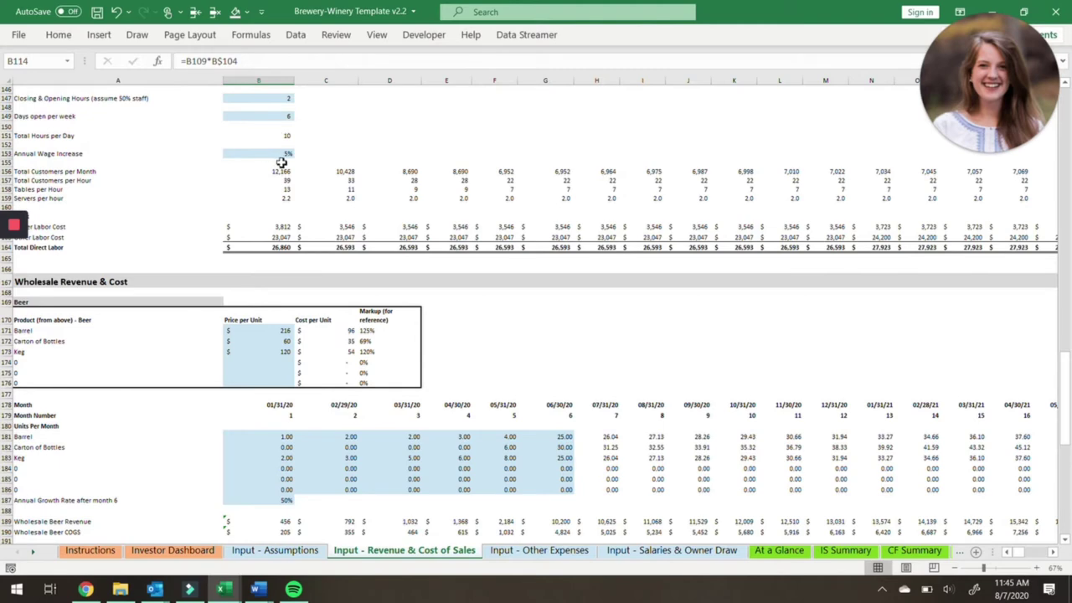
pyautogui.scroll(-1, 281, 162)
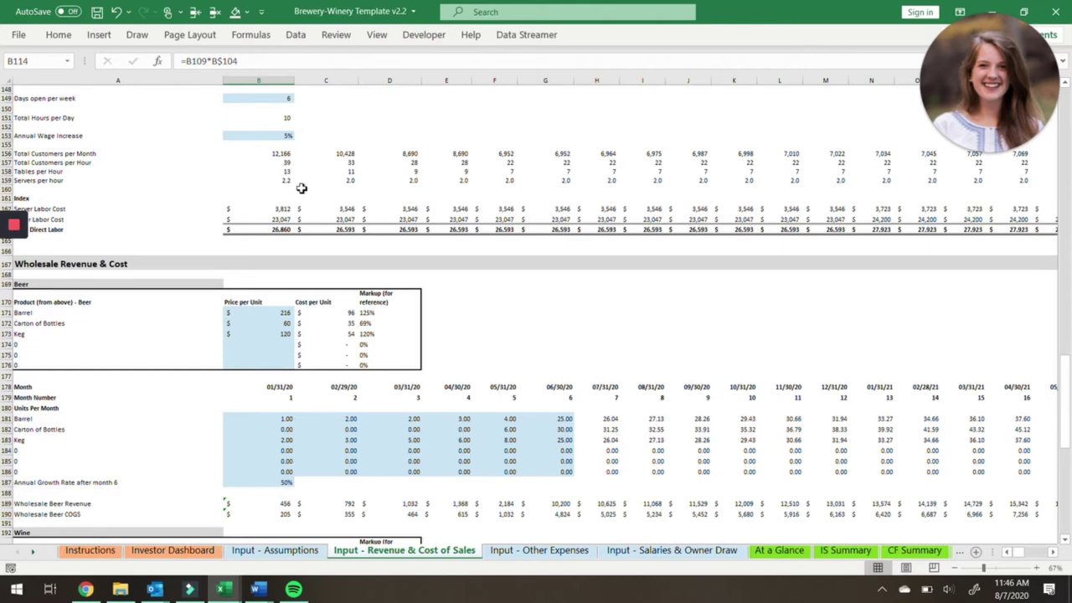
pyautogui.scroll(-2, 302, 189)
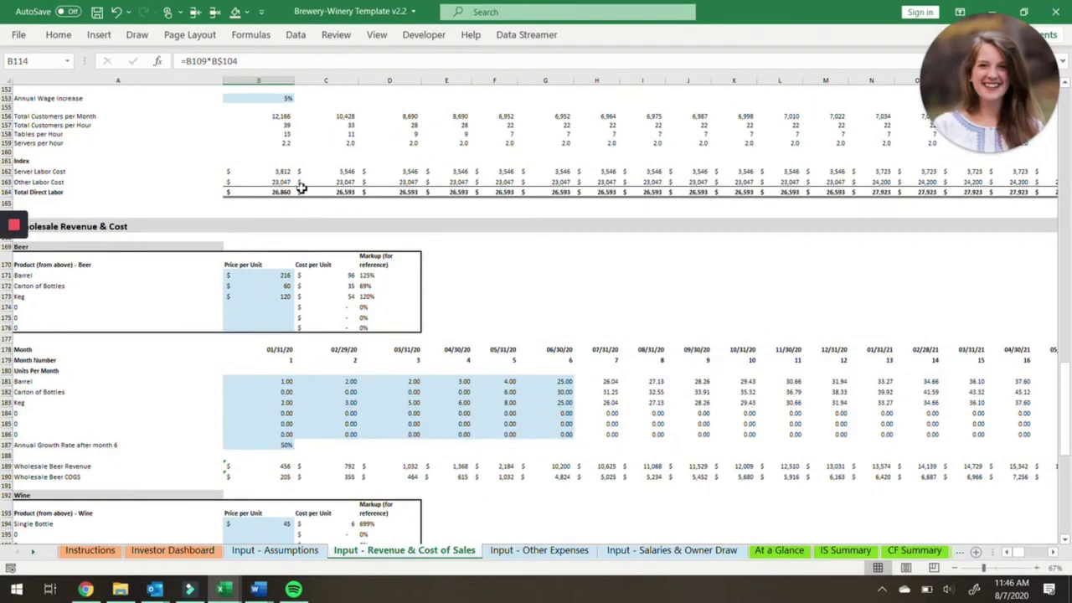
pyautogui.scroll(-3, 301, 188)
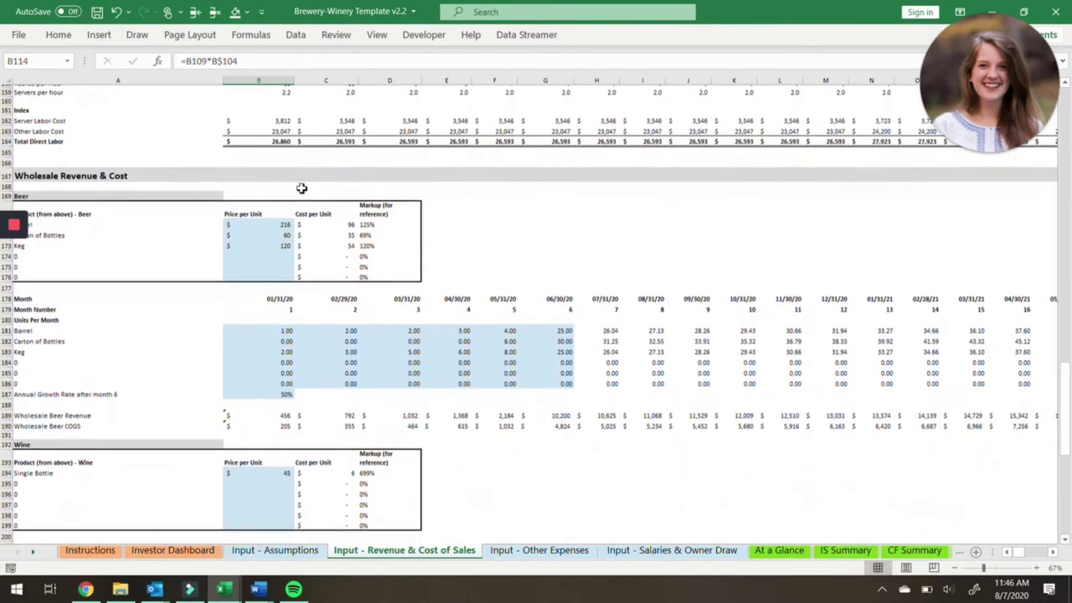
pyautogui.scroll(-1, 302, 188)
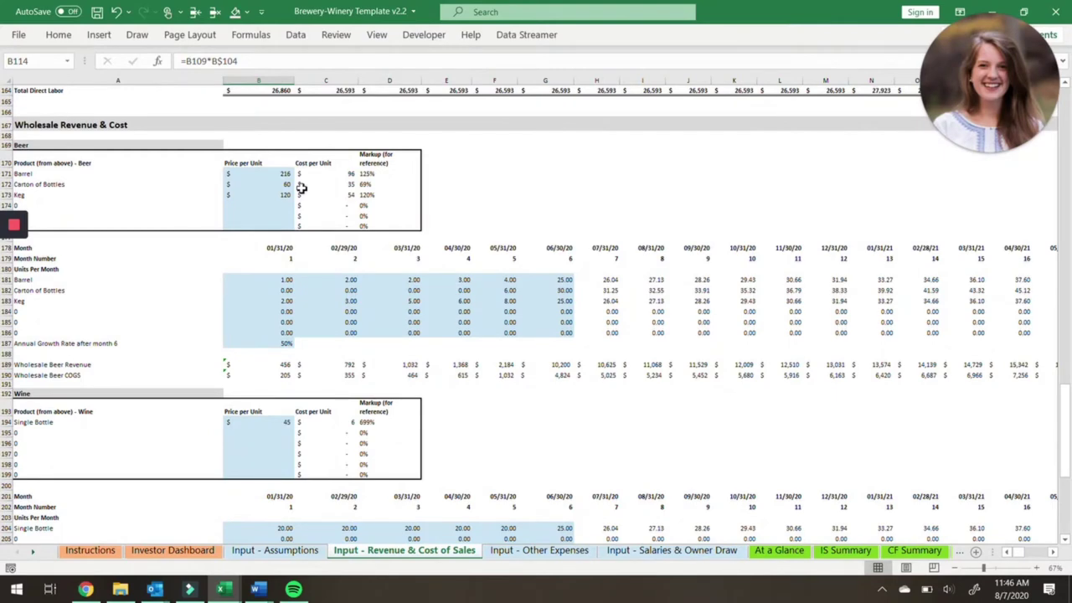
pyautogui.scroll(10, 301, 188)
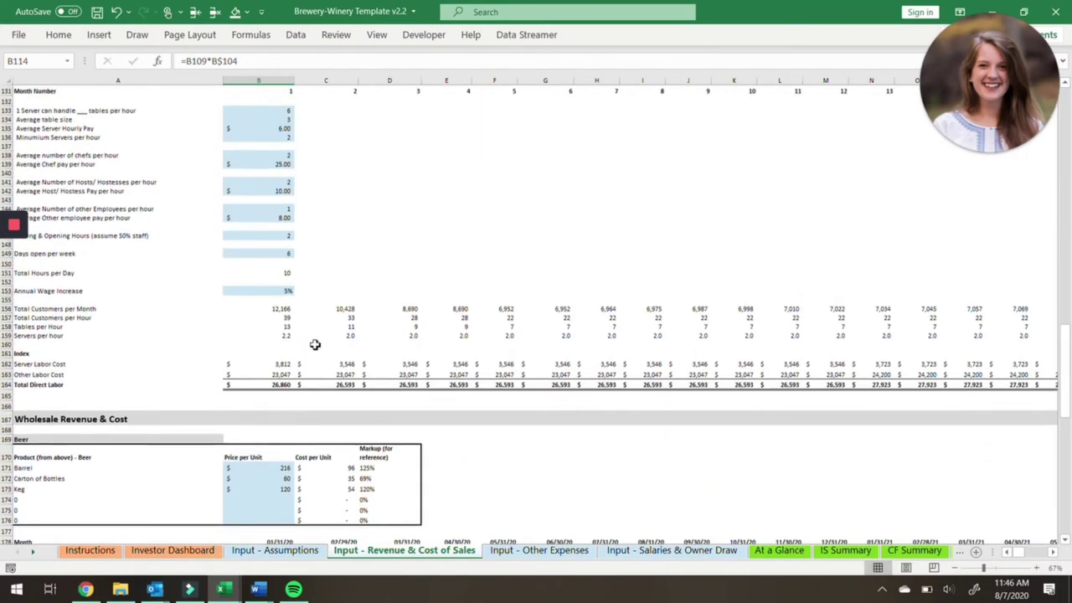
pyautogui.scroll(-10, 391, 292)
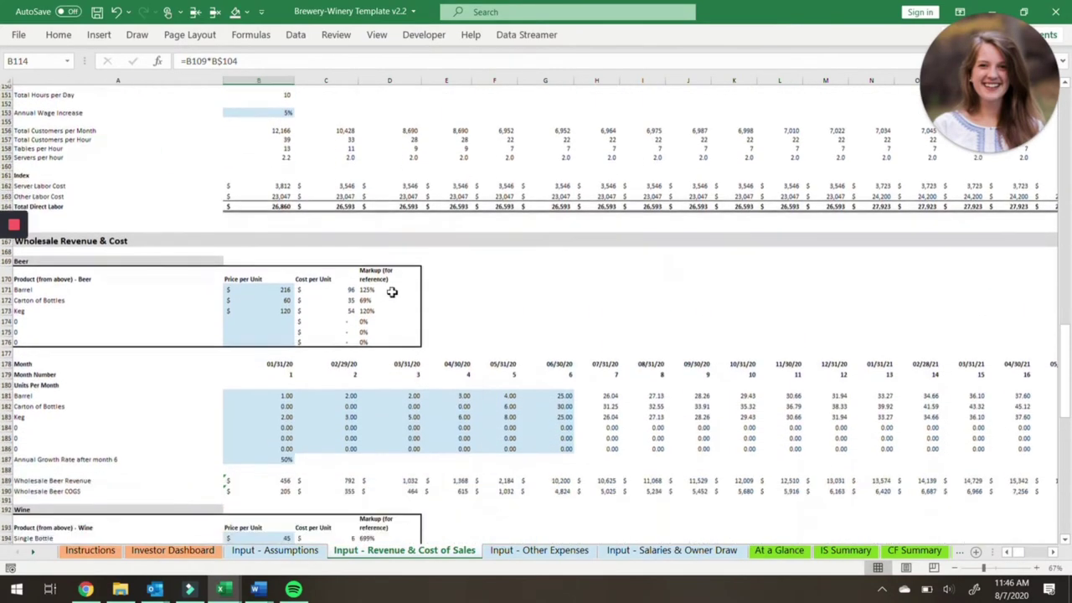
pyautogui.scroll(-1, 391, 292)
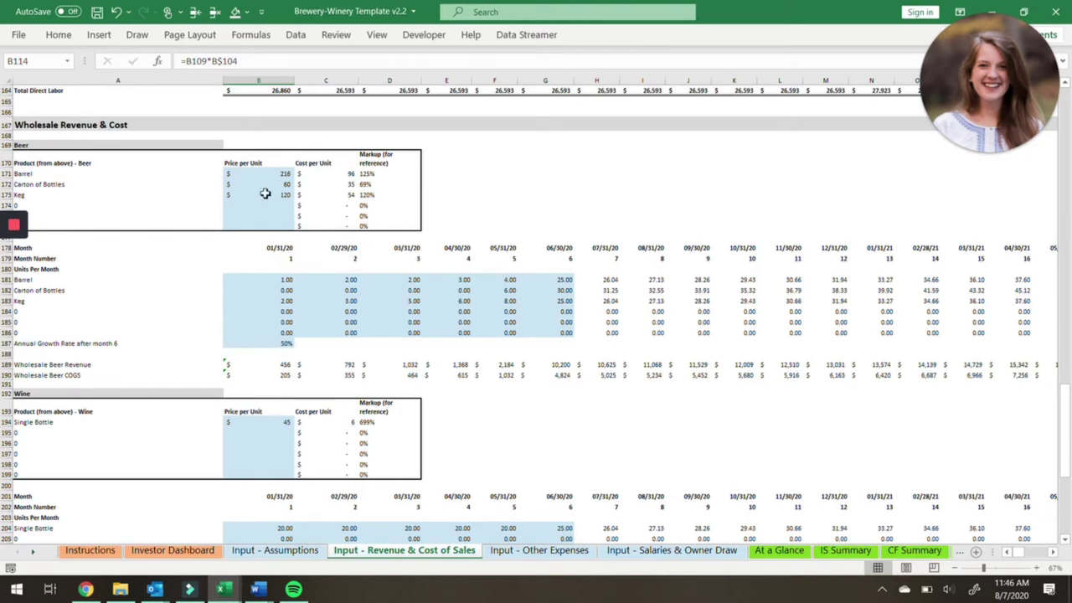
pyautogui.scroll(-3, 264, 194)
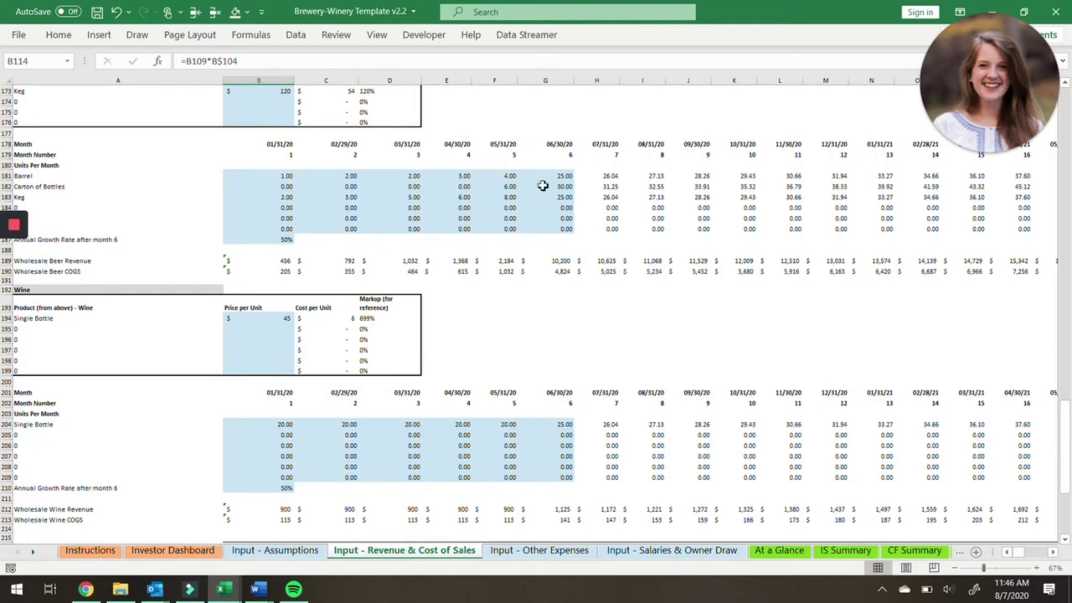
pyautogui.scroll(-2, 268, 243)
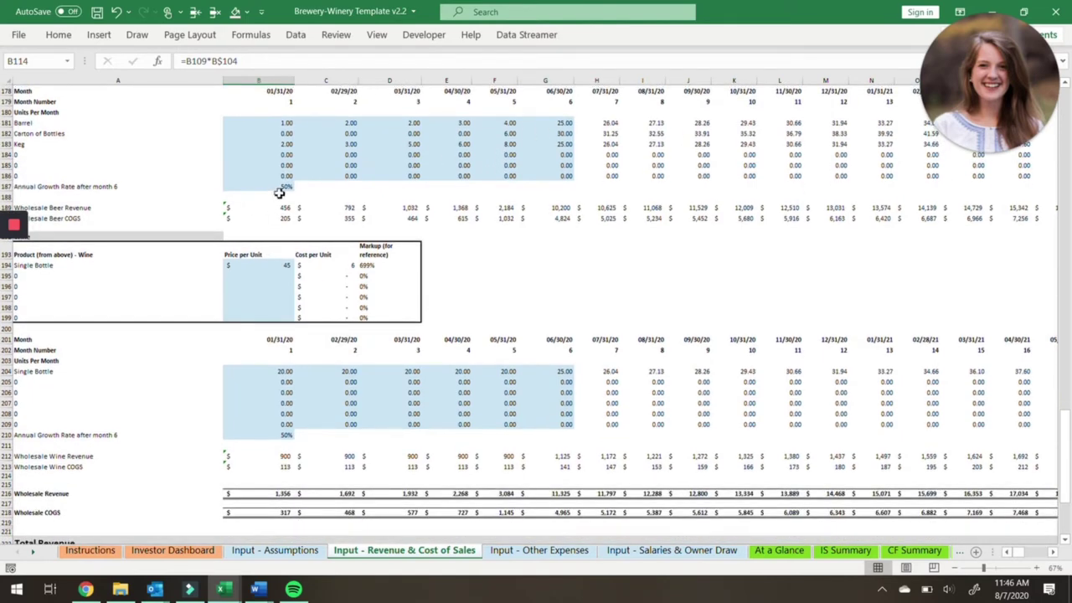
pyautogui.scroll(-3, 327, 313)
pyautogui.scroll(-6, 326, 313)
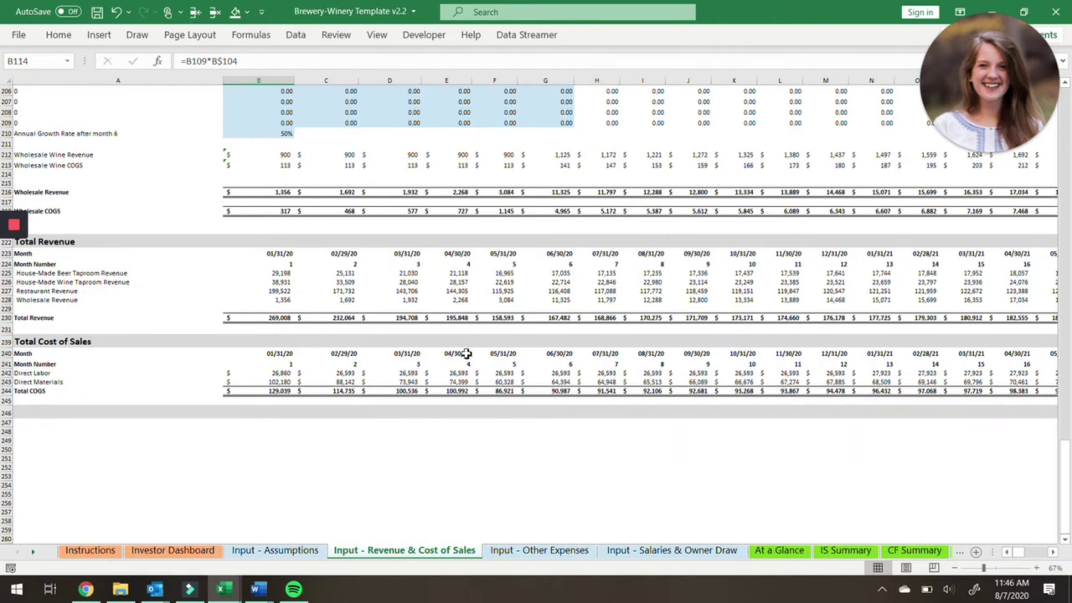
pyautogui.click(576, 552)
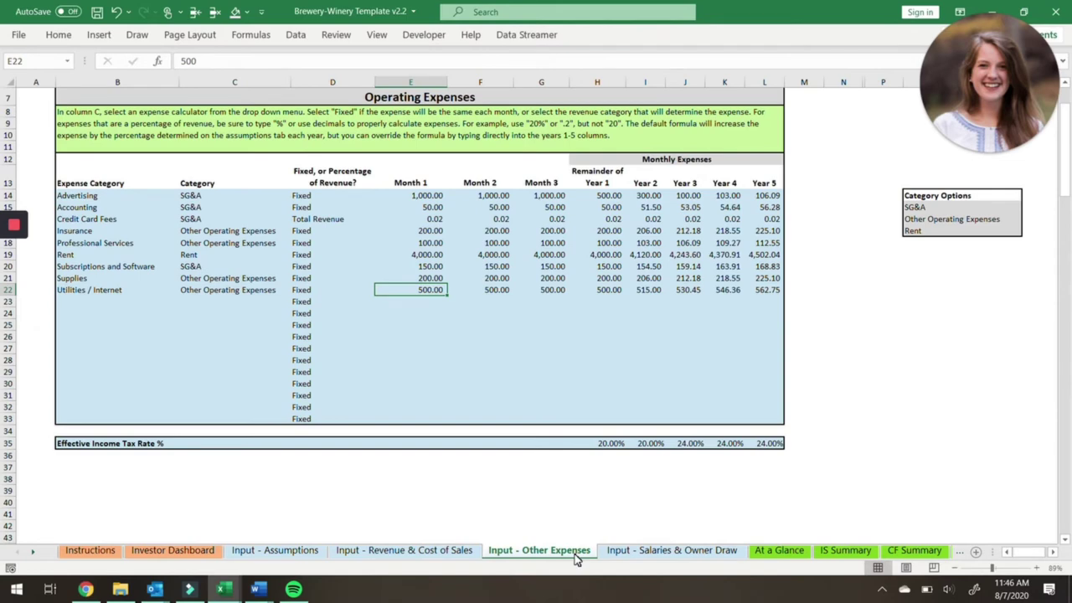
pyautogui.scroll(2, 510, 300)
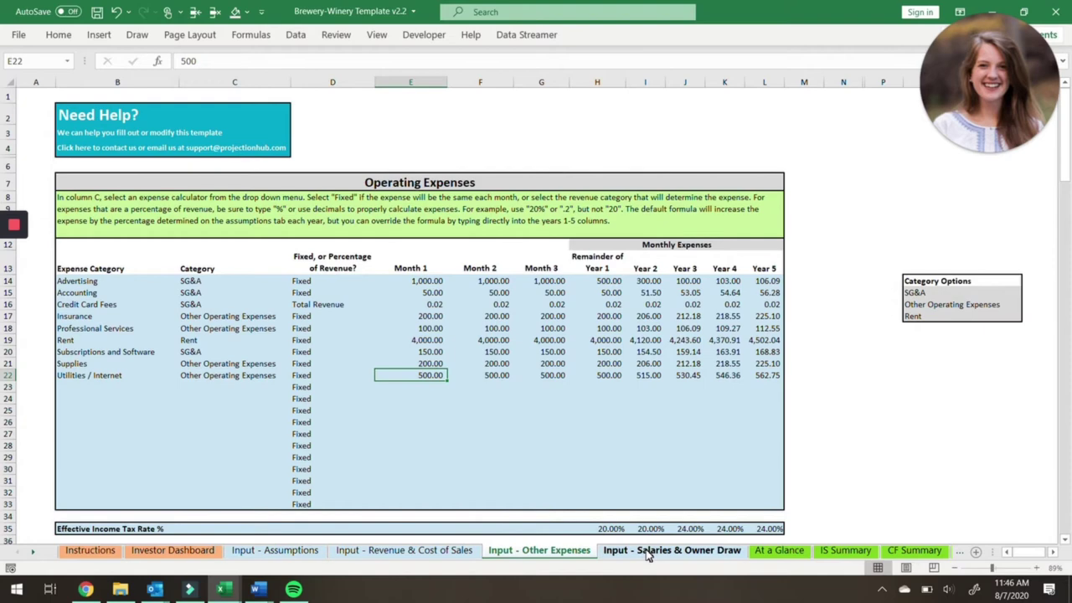
pyautogui.click(322, 551)
pyautogui.scroll(-1, 386, 434)
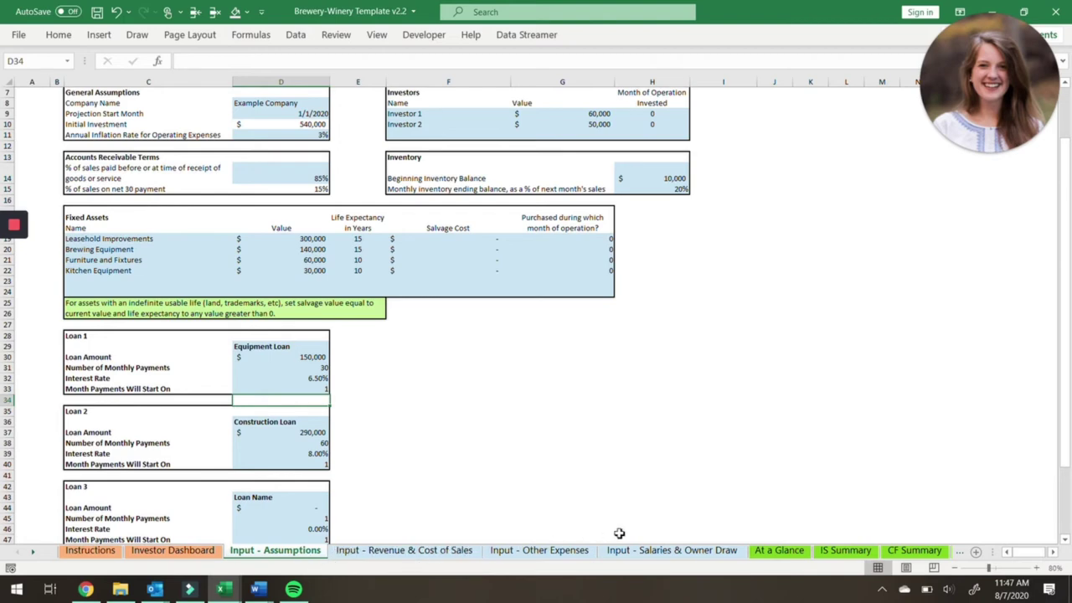
pyautogui.click(577, 550)
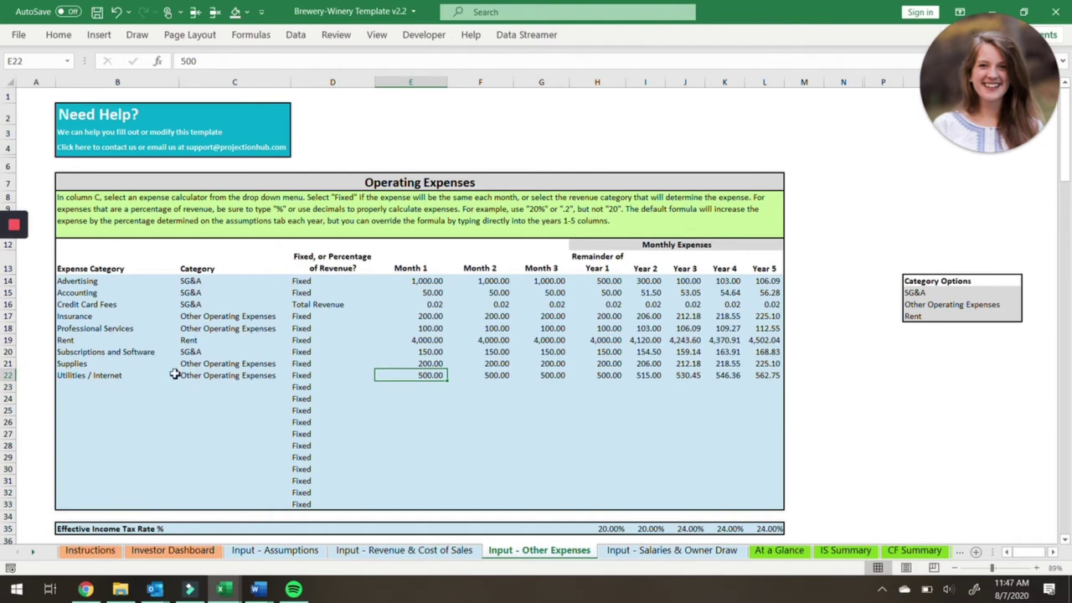
pyautogui.scroll(-1, 502, 402)
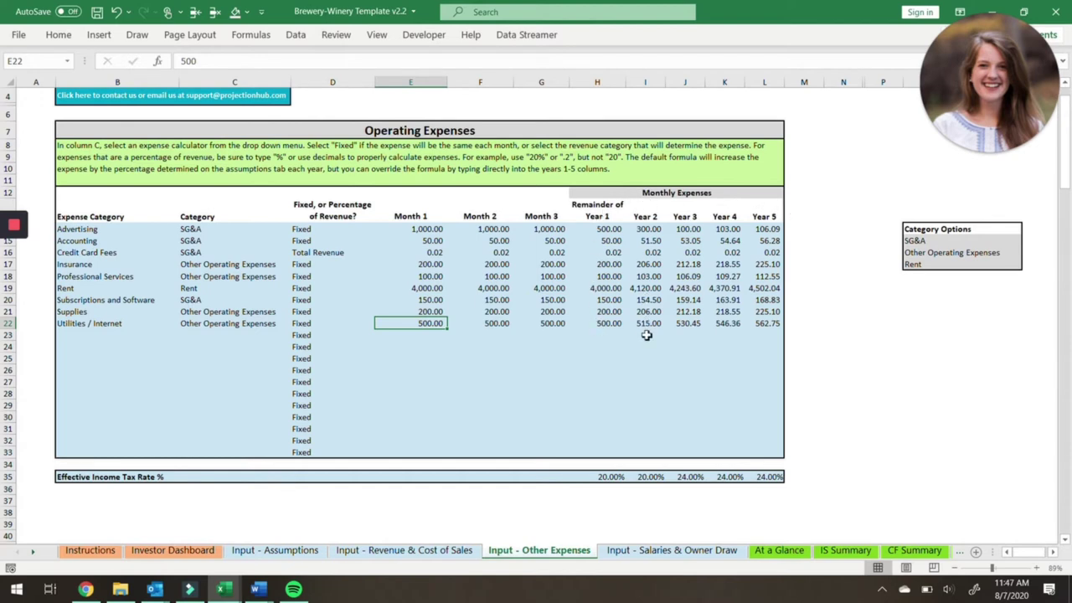
pyautogui.click(609, 230)
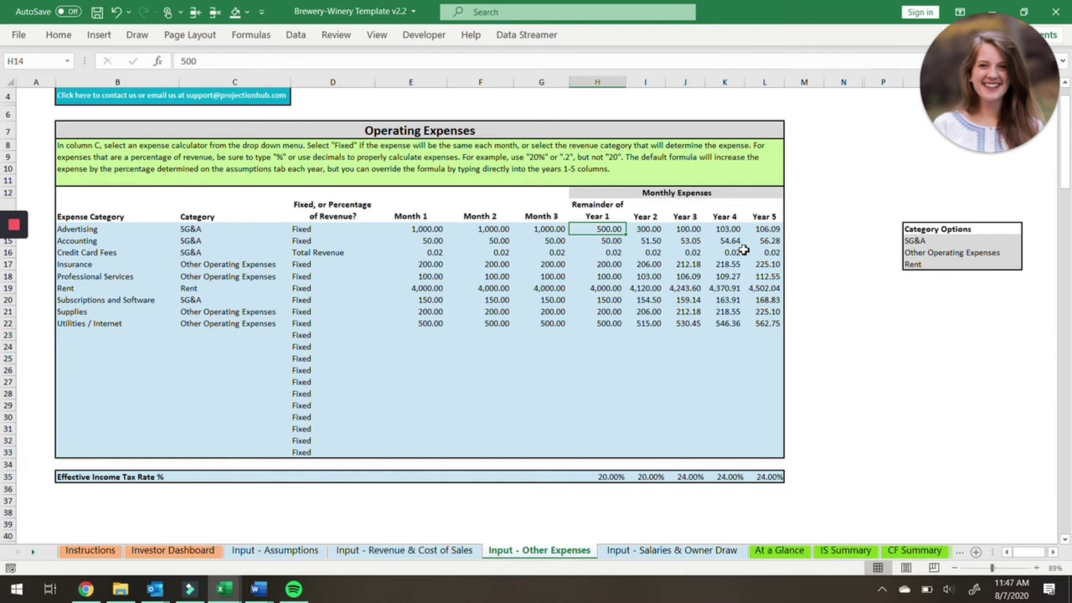
pyautogui.press('Right')
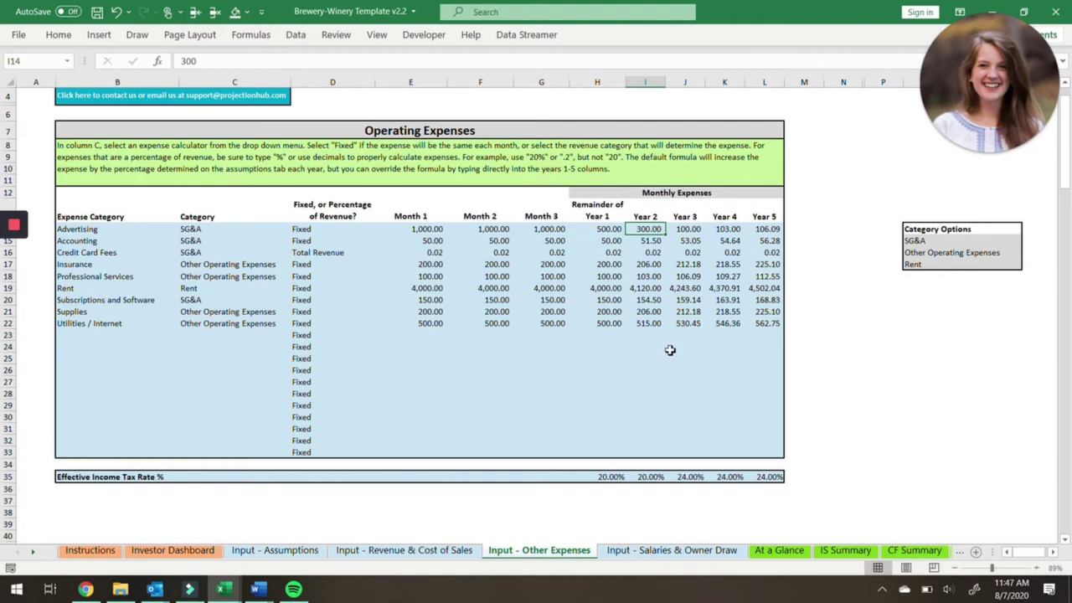
pyautogui.click(310, 232)
pyautogui.press('Right')
pyautogui.press('Right')
pyautogui.press('Right')
pyautogui.press('Right')
pyautogui.press('Right')
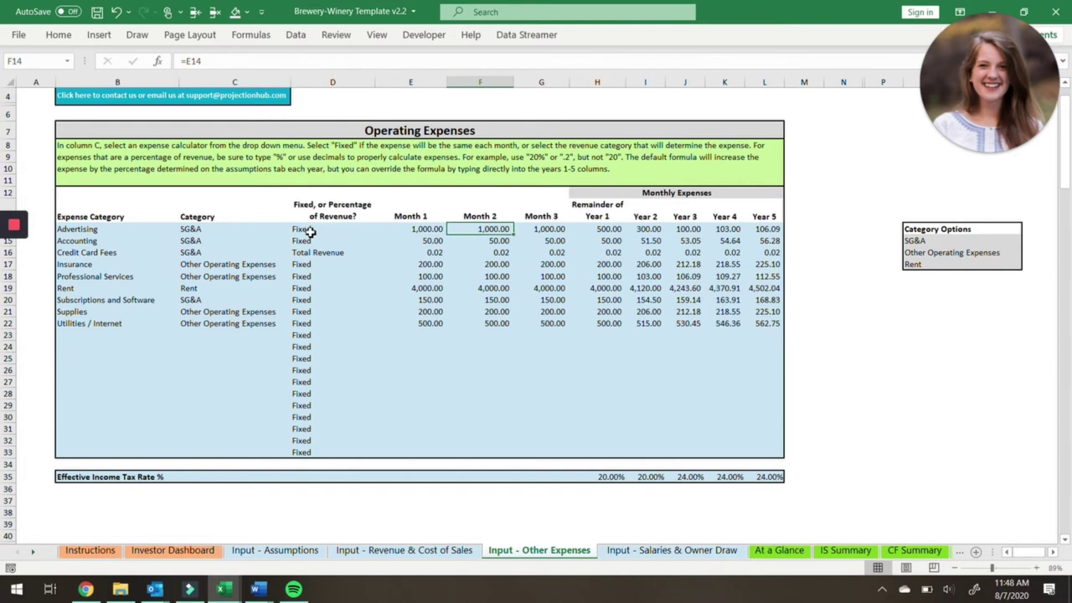
pyautogui.press('Right')
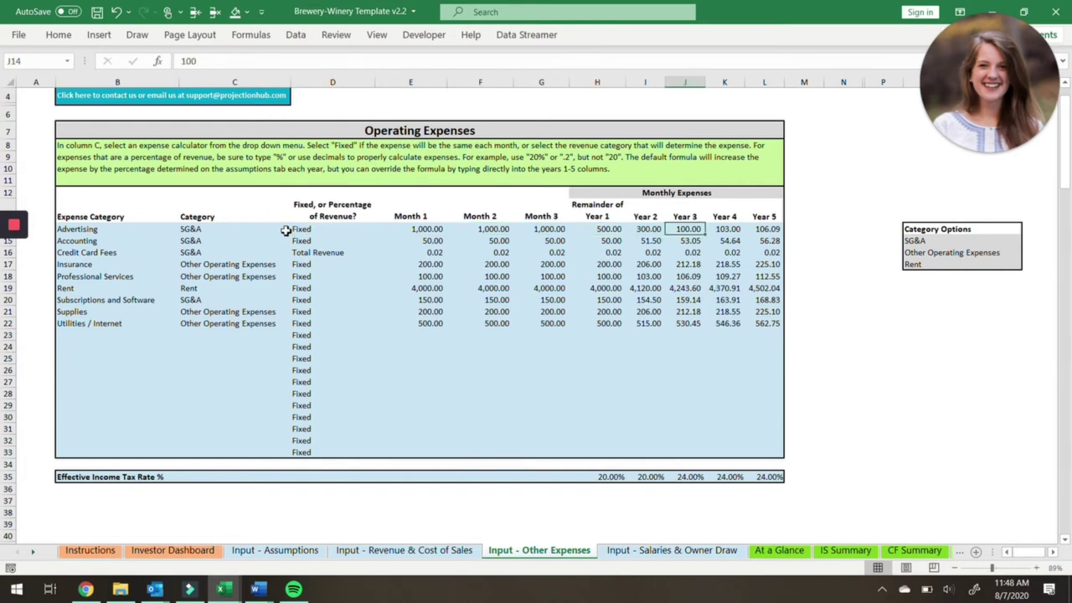
pyautogui.click(323, 254)
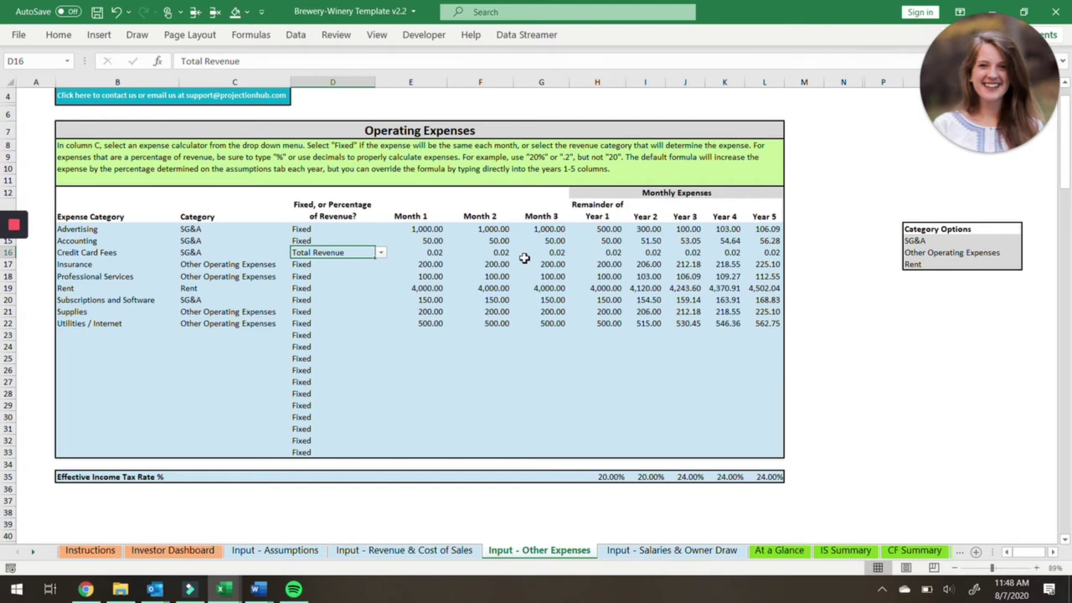
pyautogui.press('Right')
pyautogui.press('Left')
pyautogui.click(382, 264)
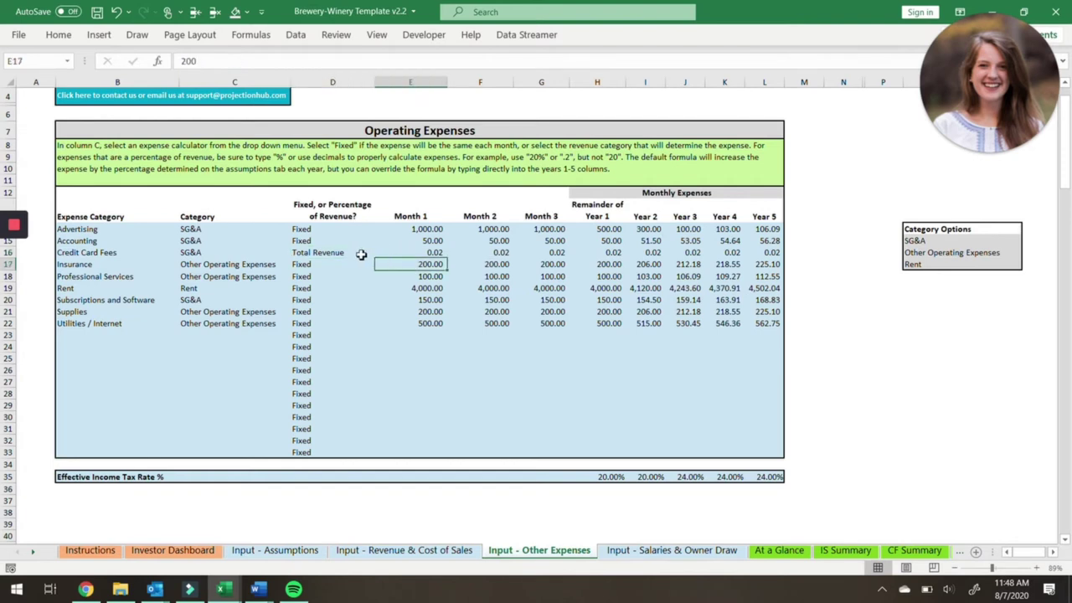
pyautogui.click(368, 252)
pyautogui.click(379, 253)
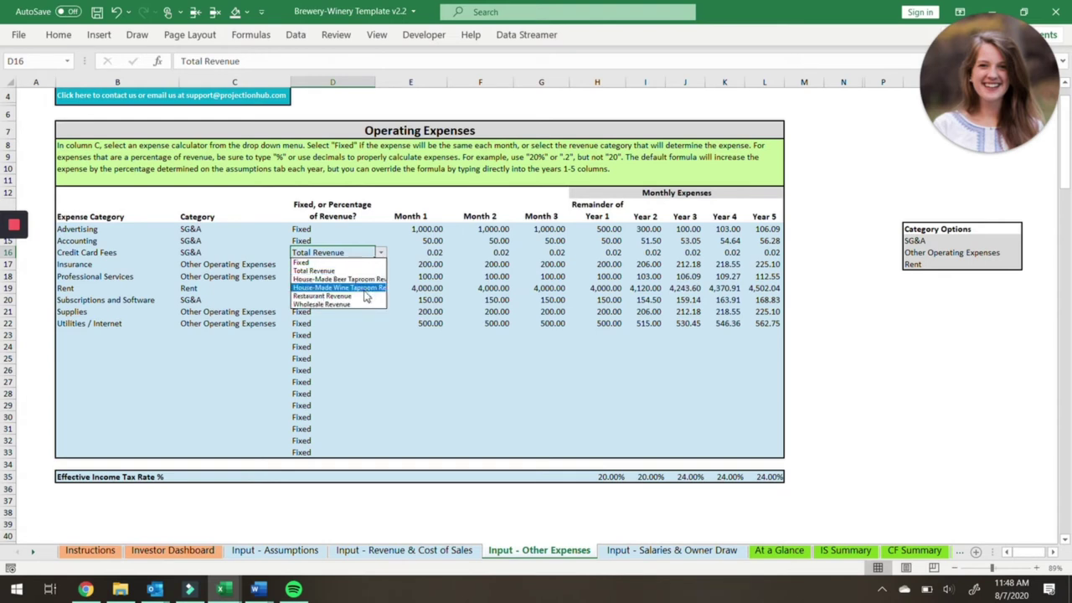
pyautogui.press('Escape')
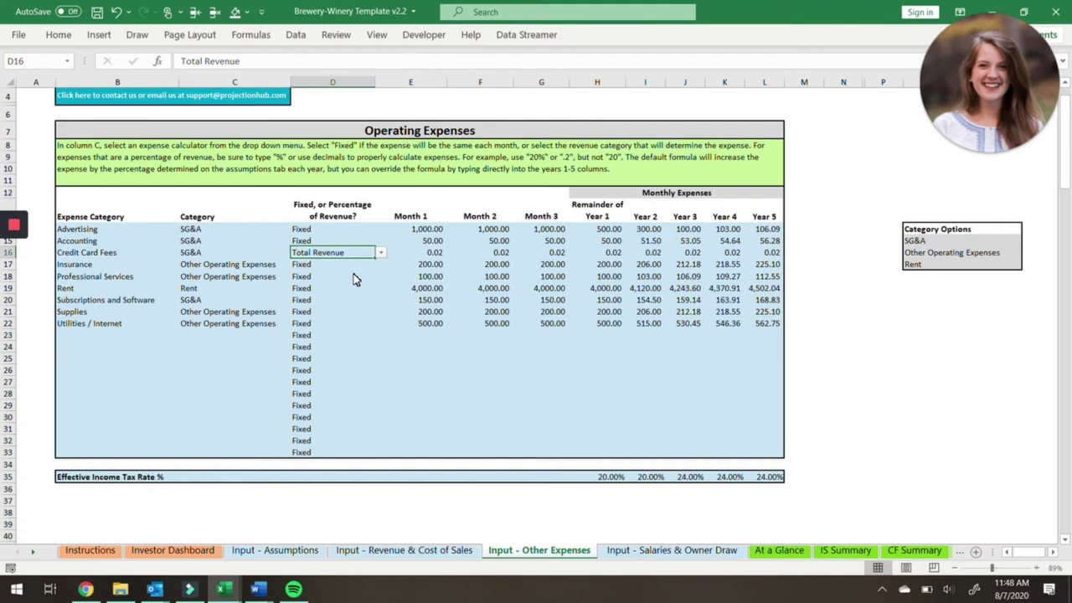
pyautogui.press('Right')
pyautogui.press('Right')
pyautogui.press('Right')
pyautogui.press('Right')
pyautogui.press('Right')
pyautogui.press('Right')
pyautogui.press('Right')
pyautogui.press('Right')
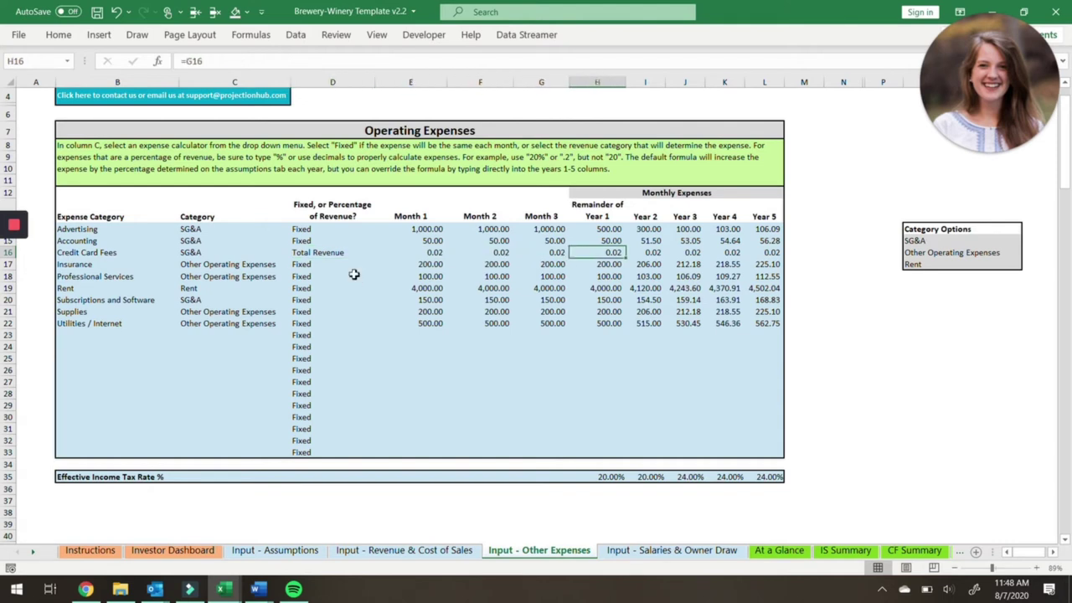
pyautogui.press('Left')
pyautogui.press('Left')
pyautogui.press('Left')
pyautogui.press('Left')
pyautogui.press('Left')
pyautogui.press('Left')
pyautogui.press('Left')
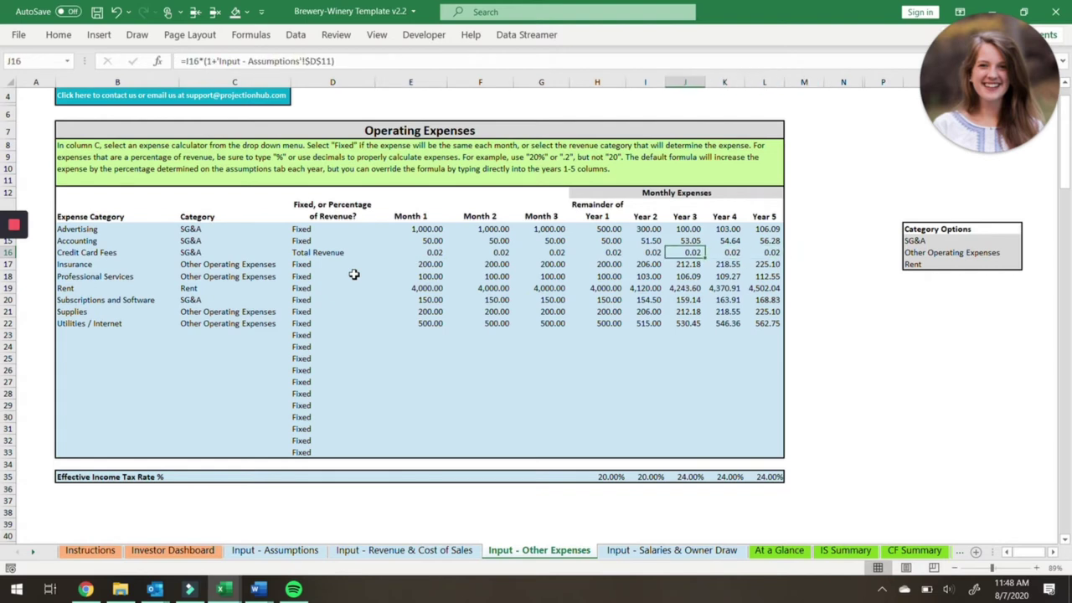
pyautogui.press('Left')
pyautogui.press('Right')
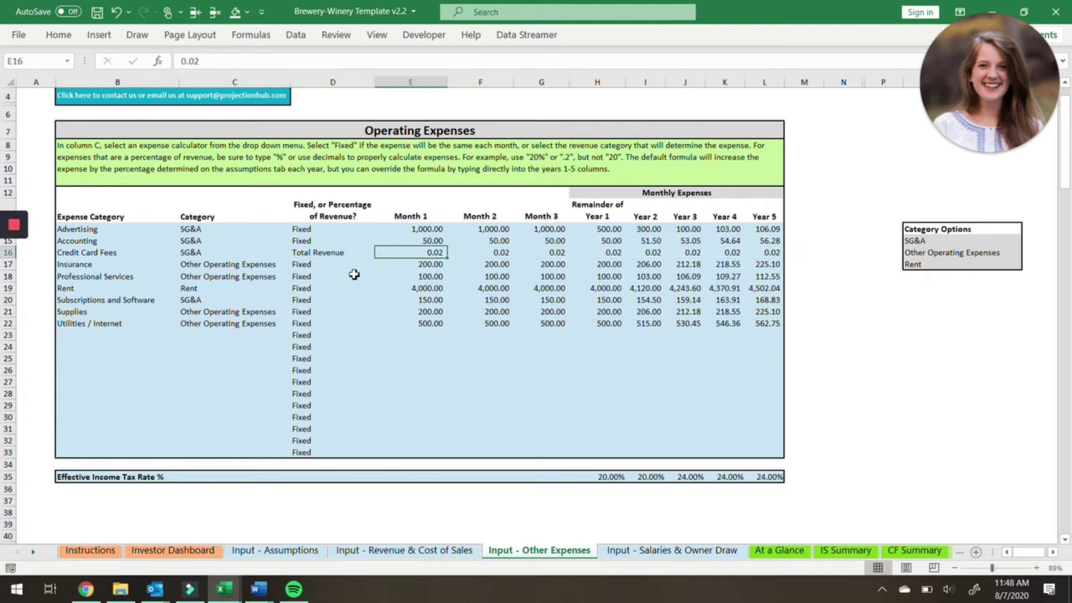
pyautogui.press('Down')
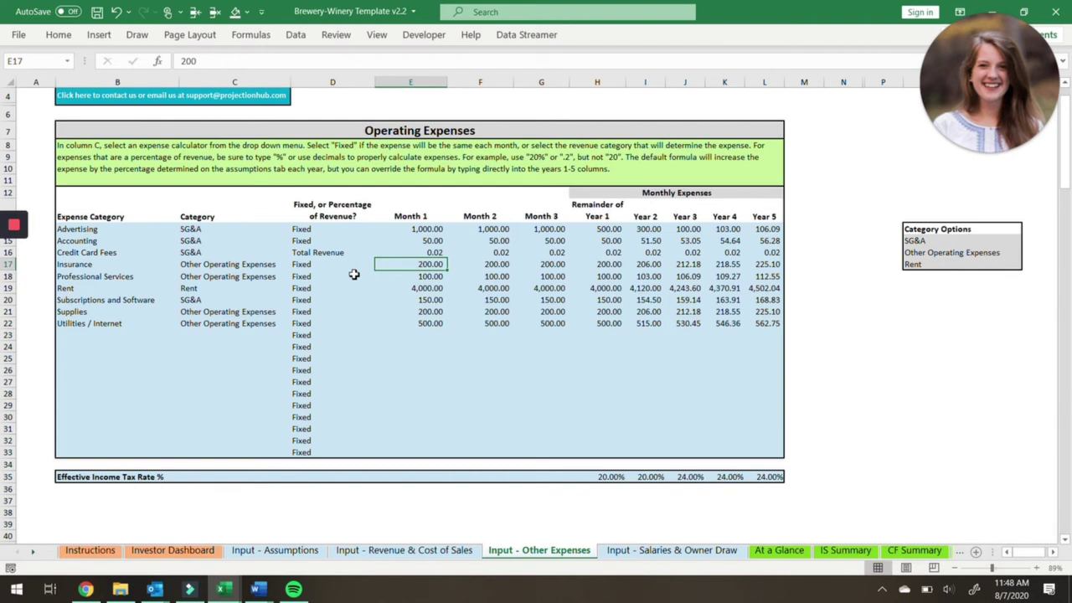
pyautogui.press('Up')
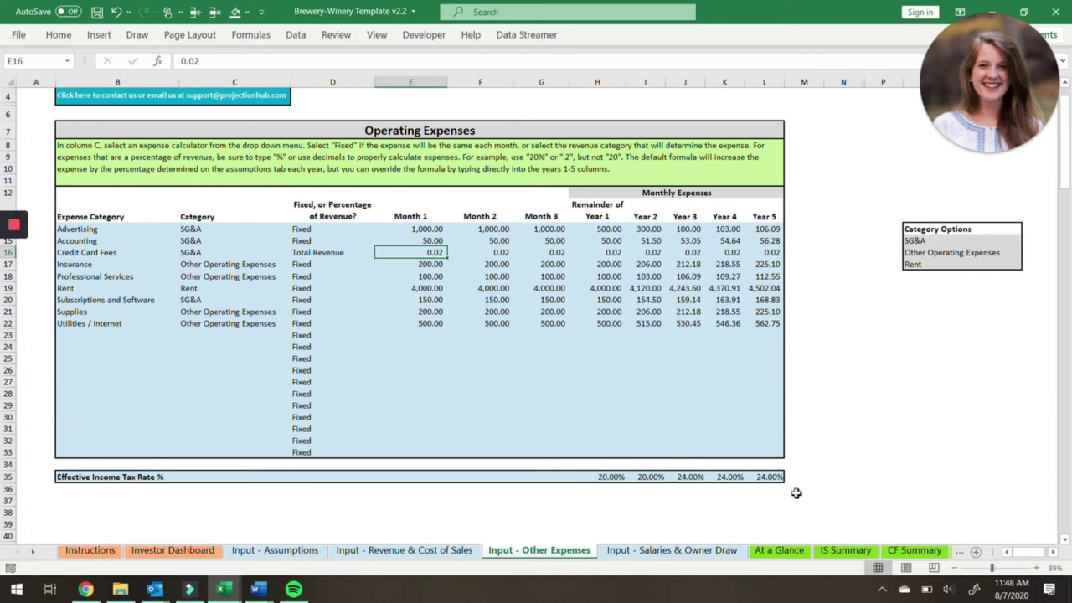
# - On the Salaries & Owner Draw sheet, check employee counts (Manager 1, part-time hostesses 3) and the 5% raise
pyautogui.click(649, 552)
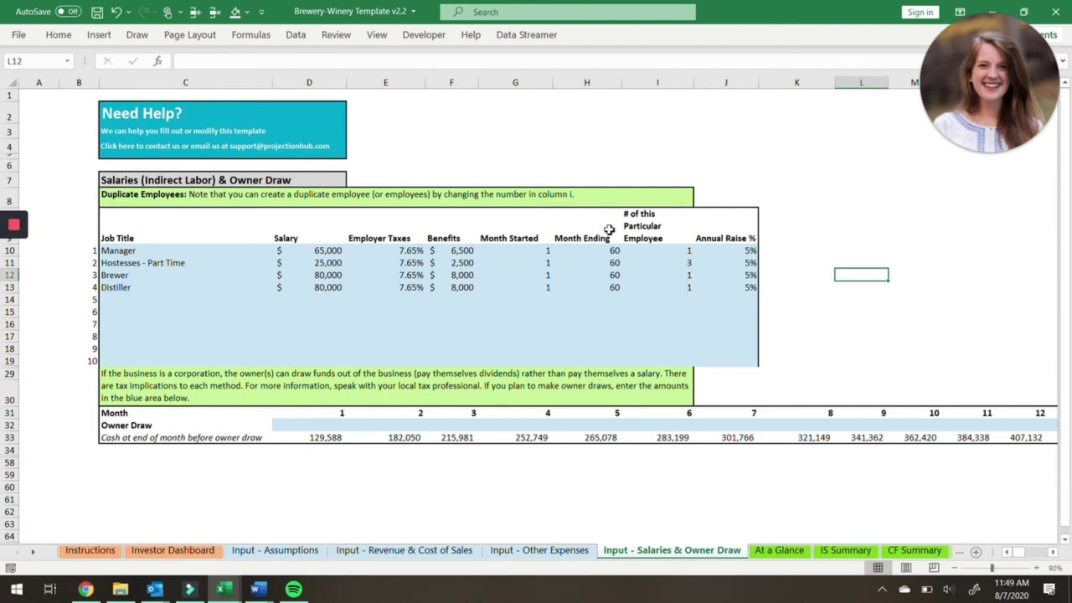
pyautogui.click(681, 262)
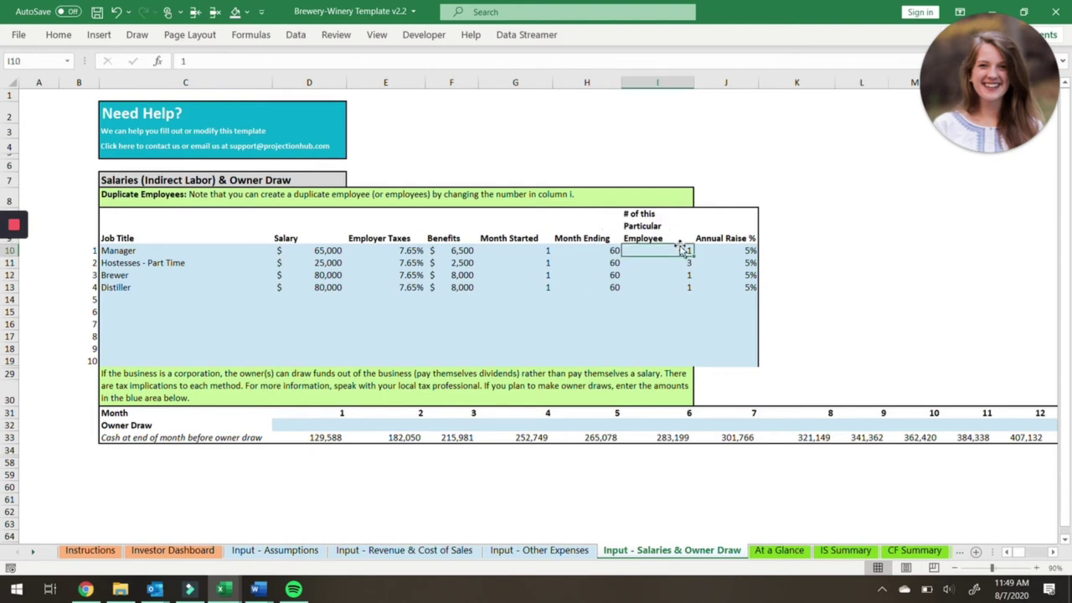
pyautogui.press('Down')
pyautogui.press('Down')
pyautogui.click(679, 246)
pyautogui.press('Right')
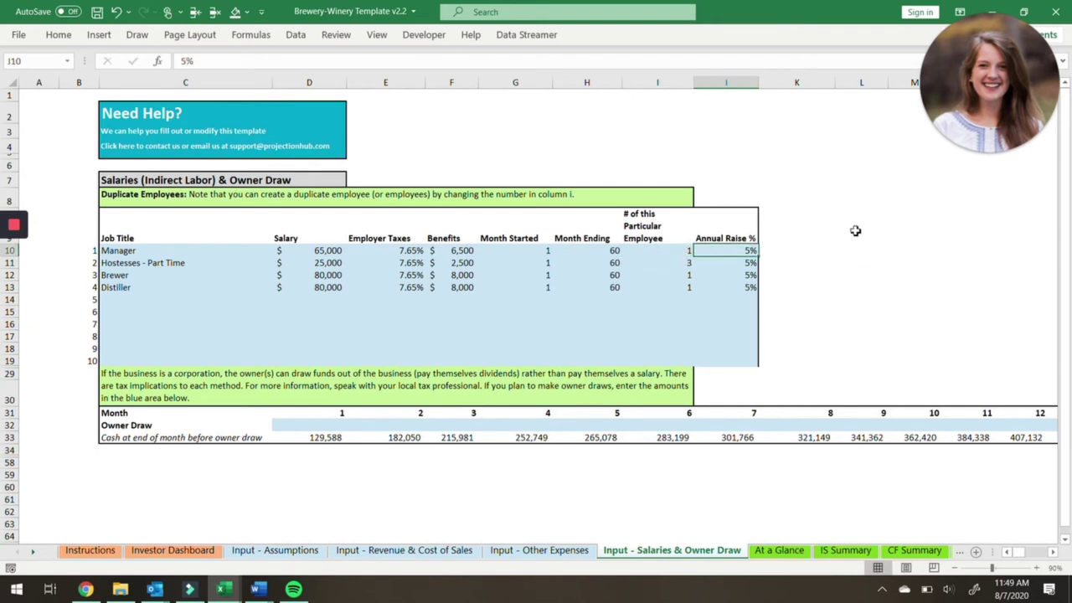
pyautogui.press('Down')
pyautogui.press('Down')
pyautogui.press('Down')
pyautogui.press('Down')
pyautogui.press('Down')
pyautogui.press('Down')
pyautogui.press('Down')
pyautogui.press('Down')
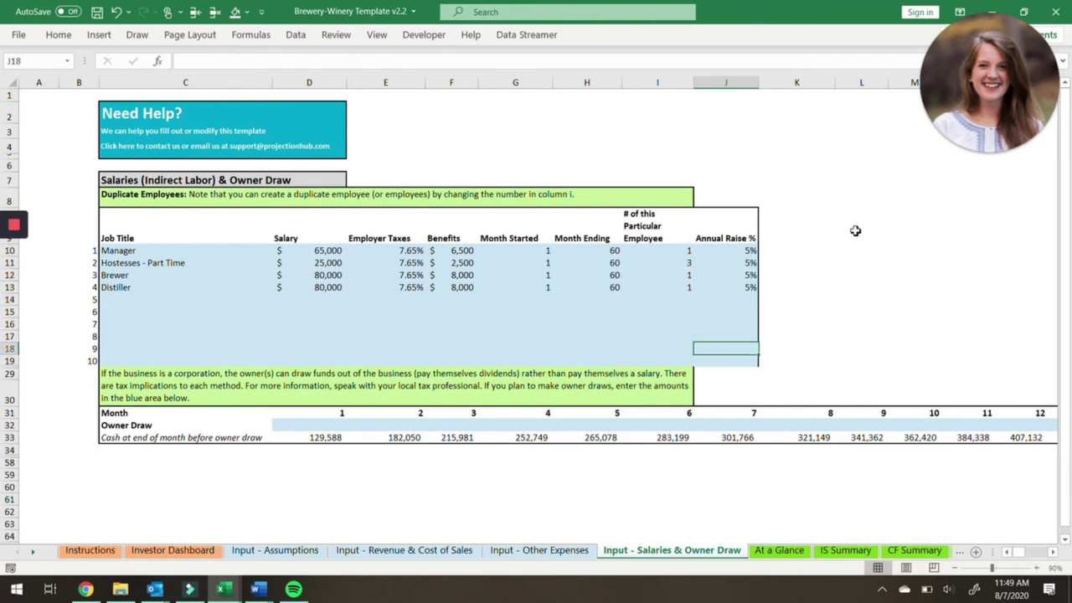
# - Step through the Owner Draw months in row 32 and the cash row below, then go to At a Glance
pyautogui.scroll(-1, 855, 231)
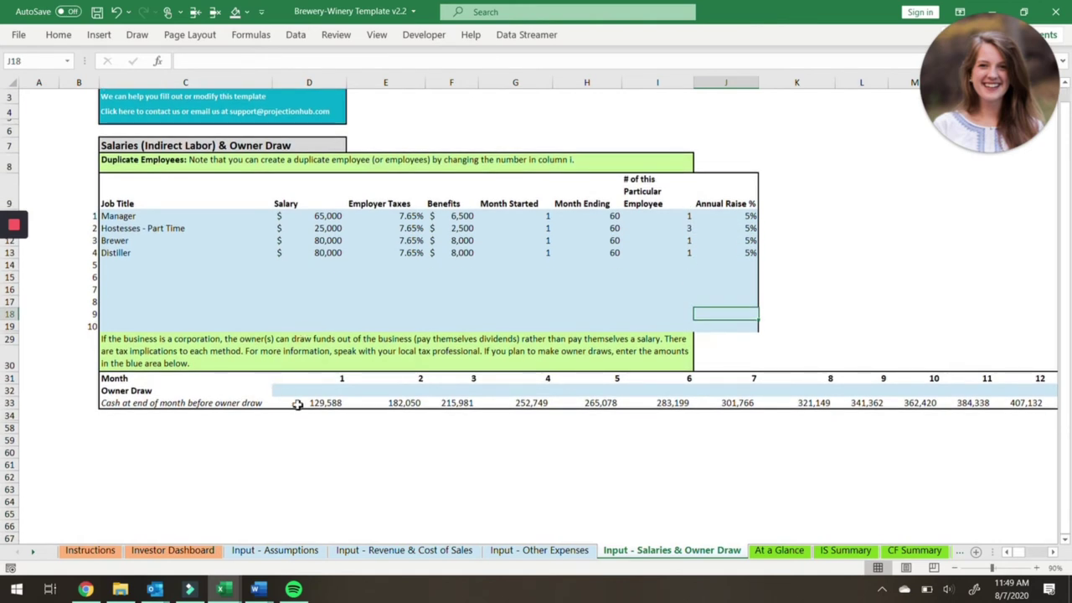
pyautogui.click(306, 403)
pyautogui.press('Up')
pyautogui.press('Right')
pyautogui.press('Right')
pyautogui.press('Right')
pyautogui.press('Right')
pyautogui.press('Right')
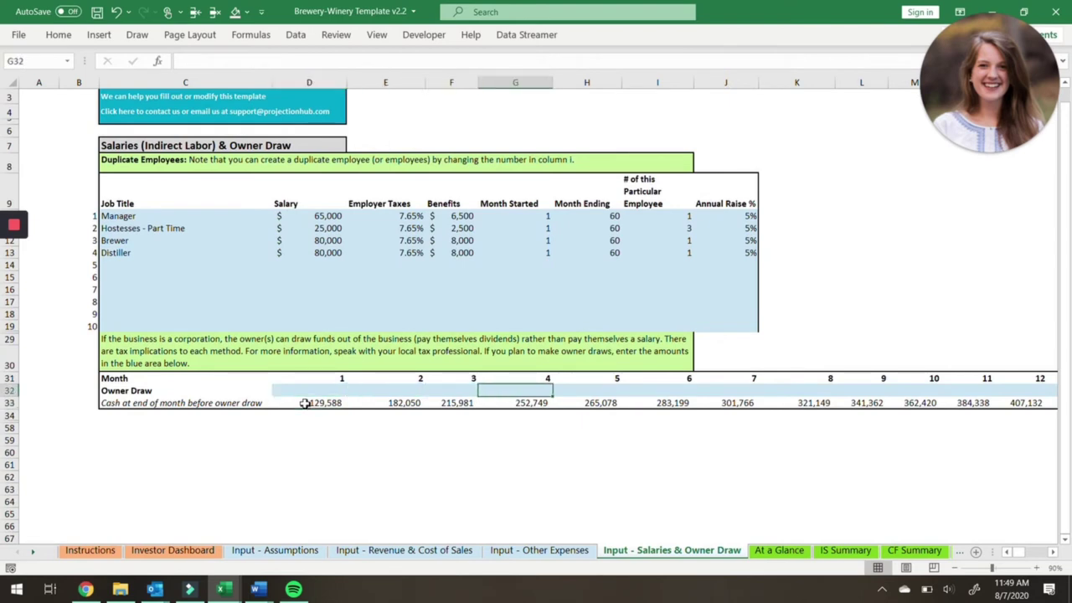
pyautogui.press('Right')
pyautogui.press('Right')
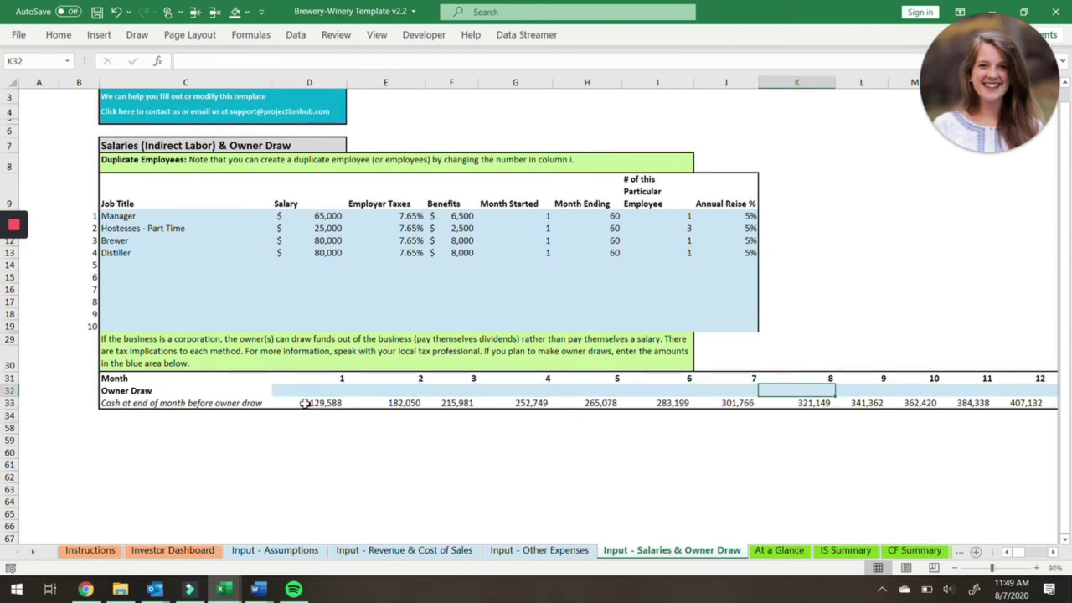
pyautogui.press('Right')
pyautogui.press('Right')
pyautogui.press('Right')
pyautogui.press('Right')
pyautogui.press('Right')
pyautogui.press('Right')
pyautogui.press('Right')
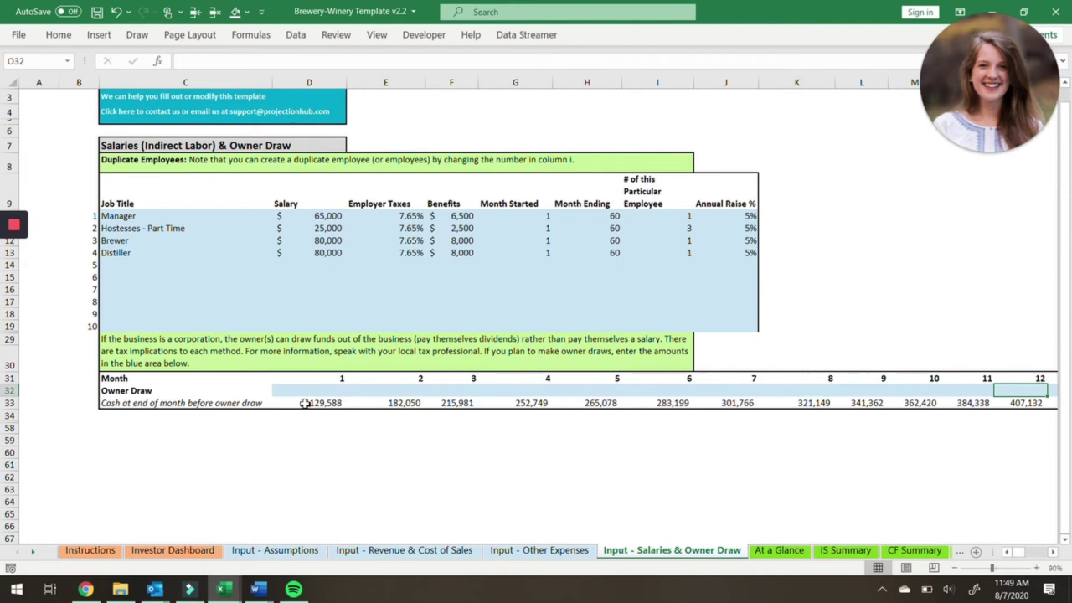
pyautogui.press('Left')
pyautogui.press('Left')
pyautogui.press('Left')
pyautogui.press('Left')
pyautogui.press('Left')
pyautogui.press('Left')
pyautogui.press('Left')
pyautogui.press('Left')
pyautogui.press('Left')
pyautogui.press('Left')
pyautogui.press('Left')
pyautogui.press('Left')
pyautogui.press('Left')
pyautogui.press('Left')
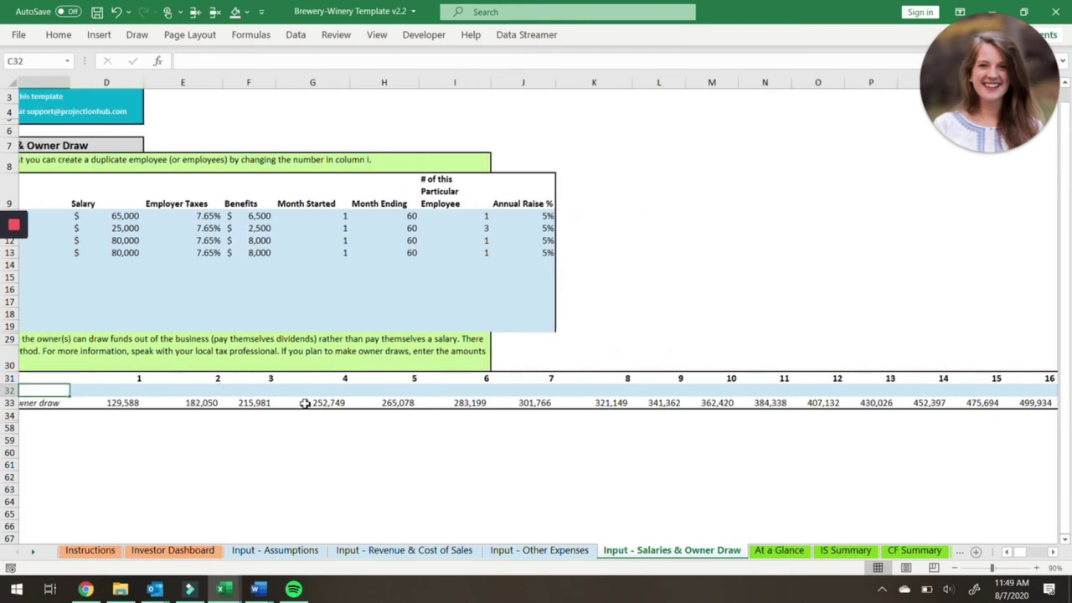
pyautogui.press('Right')
pyautogui.press('Right')
pyautogui.press('Right')
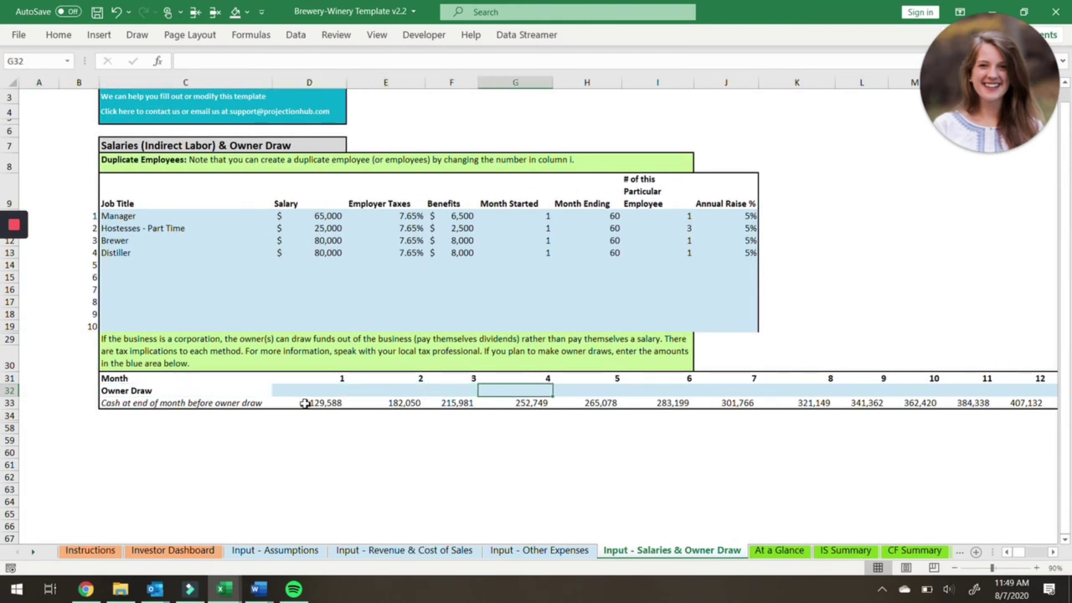
pyautogui.press('Down')
pyautogui.hscroll(5, 787, 457)
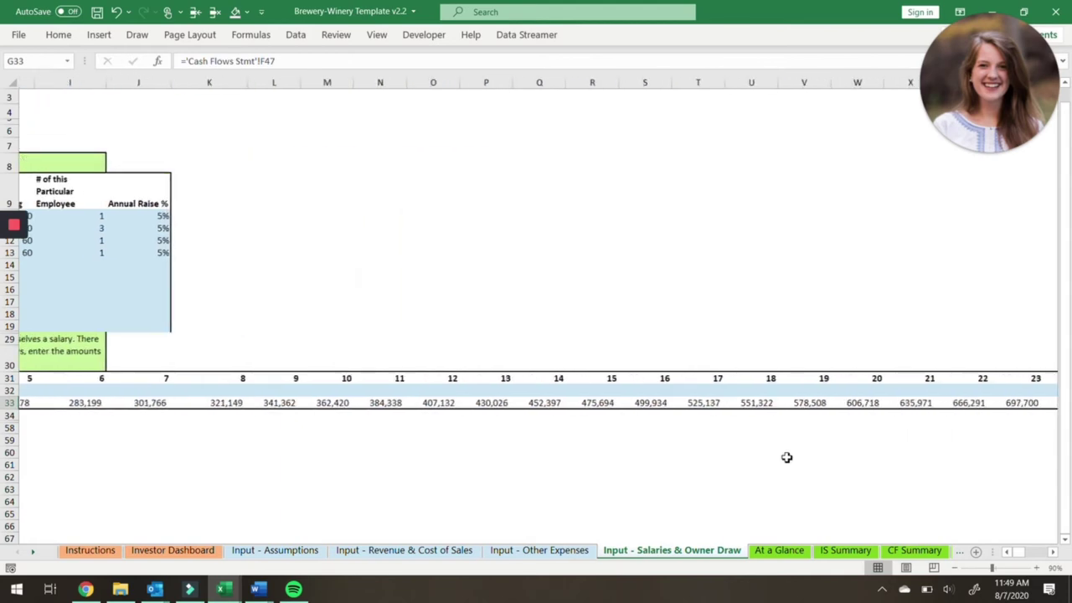
pyautogui.hscroll(3, 787, 457)
pyautogui.hscroll(-8, 787, 457)
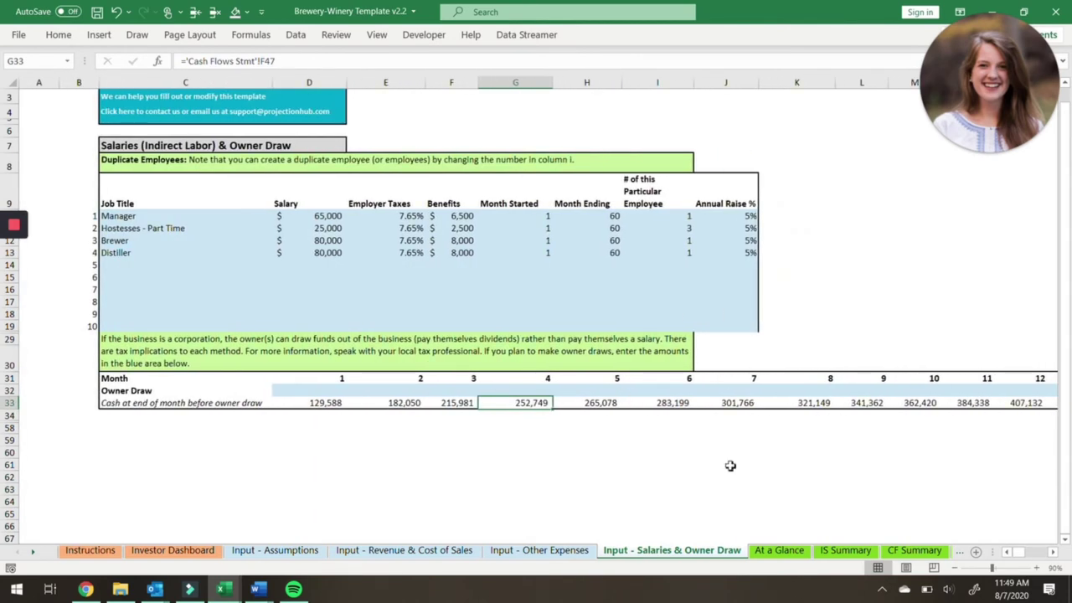
pyautogui.scroll(1, 730, 465)
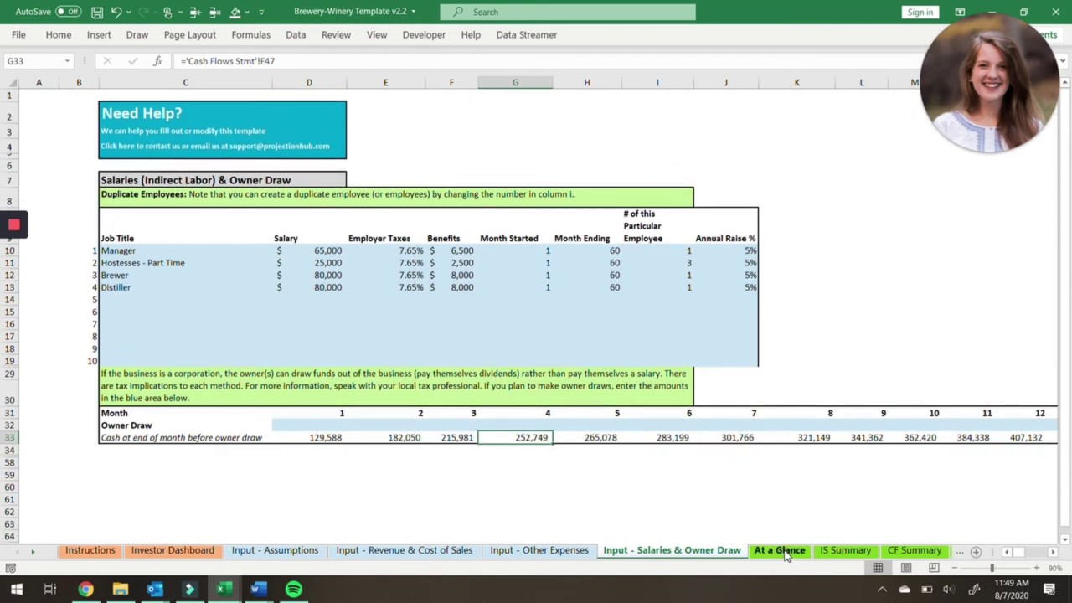
pyautogui.click(780, 551)
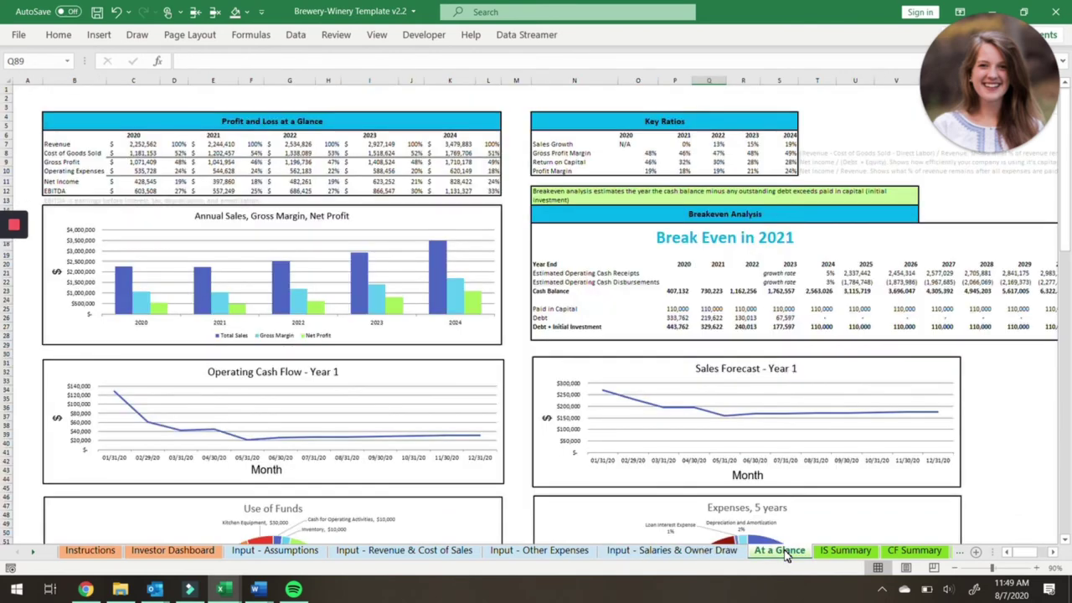
pyautogui.scroll(-14, 800, 394)
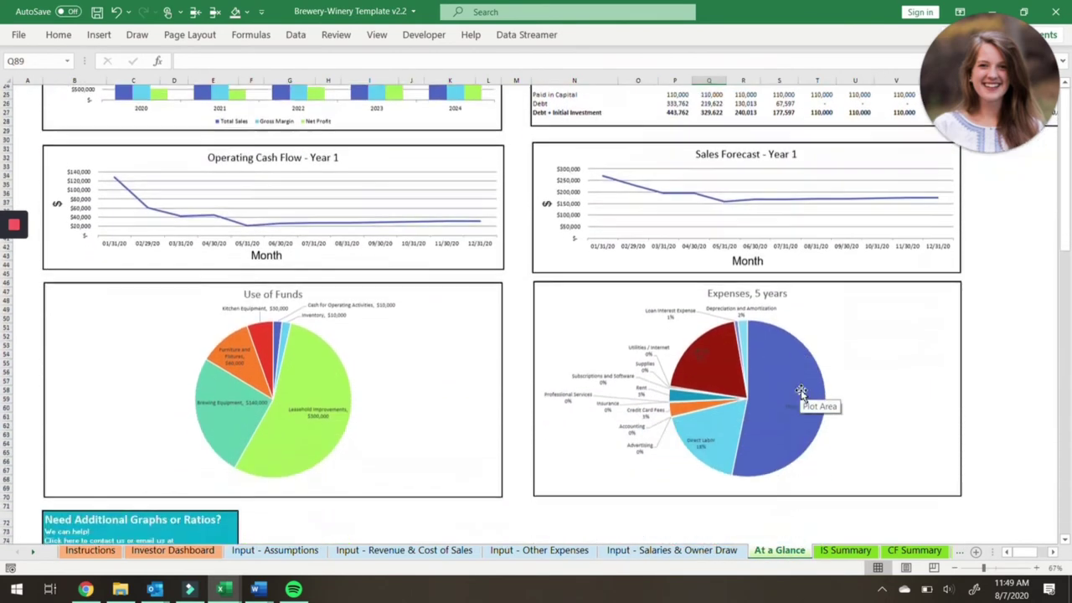
pyautogui.scroll(14, 800, 394)
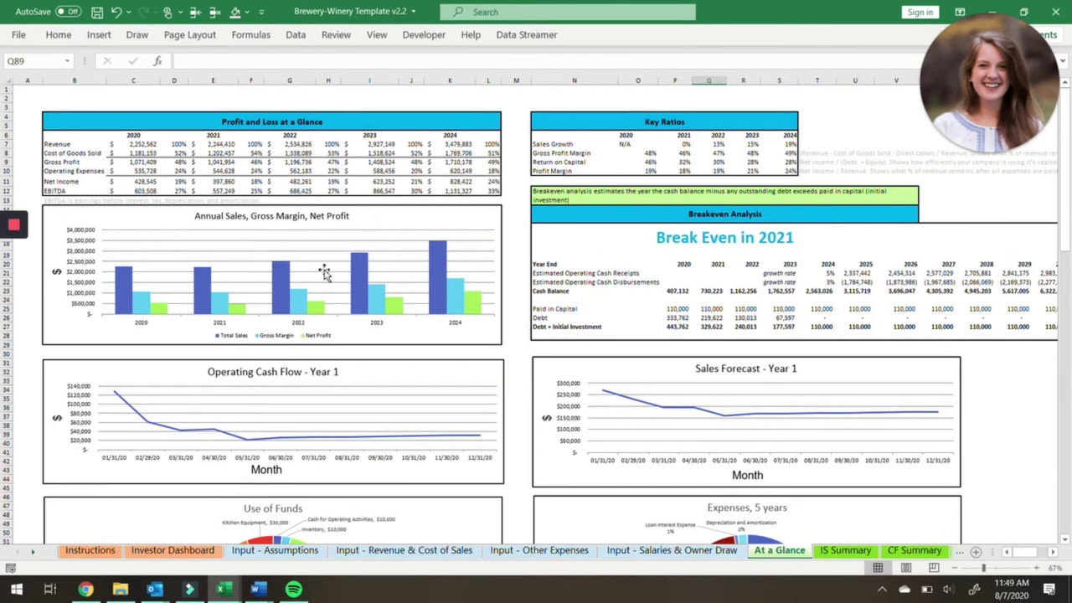
pyautogui.scroll(-1, 514, 314)
pyautogui.scroll(-12, 514, 314)
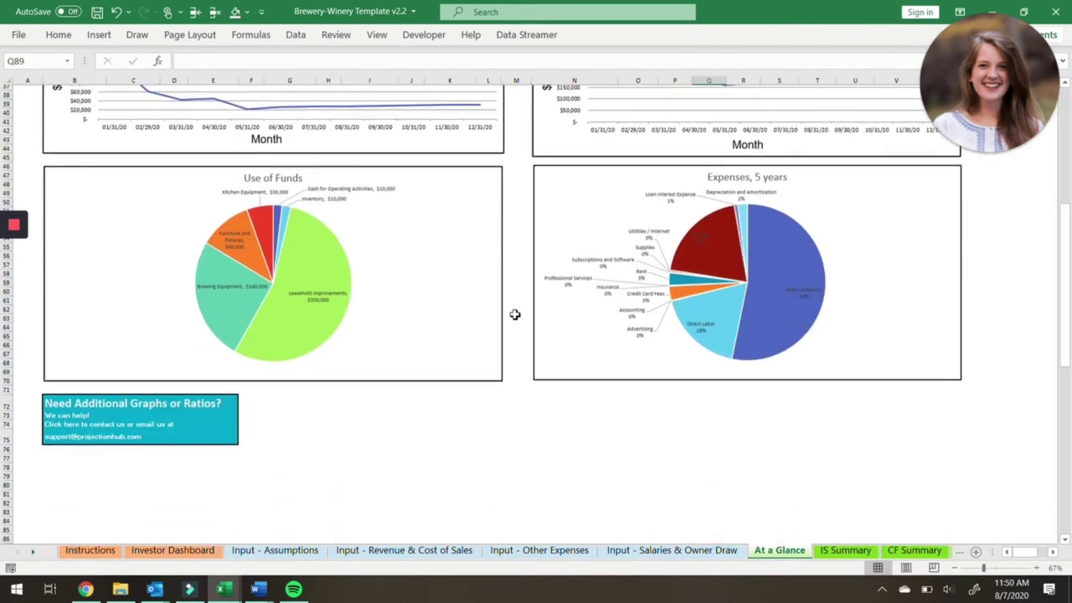
pyautogui.scroll(6, 514, 314)
pyautogui.scroll(6, 515, 314)
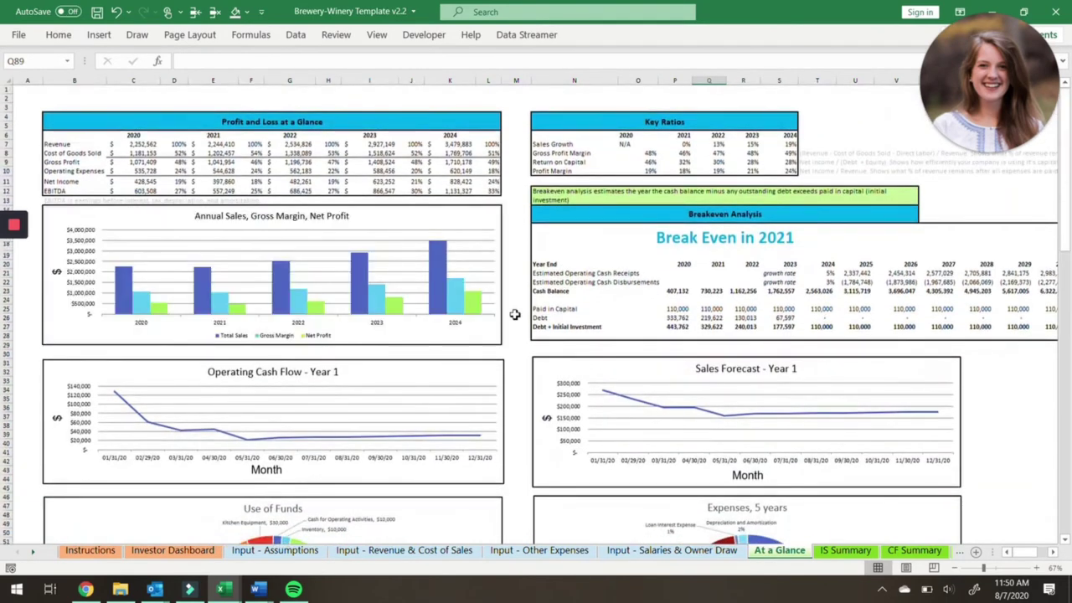
# - Review the IS Summary's beer taproom revenue formulas across the years down to EBITDA
pyautogui.click(845, 550)
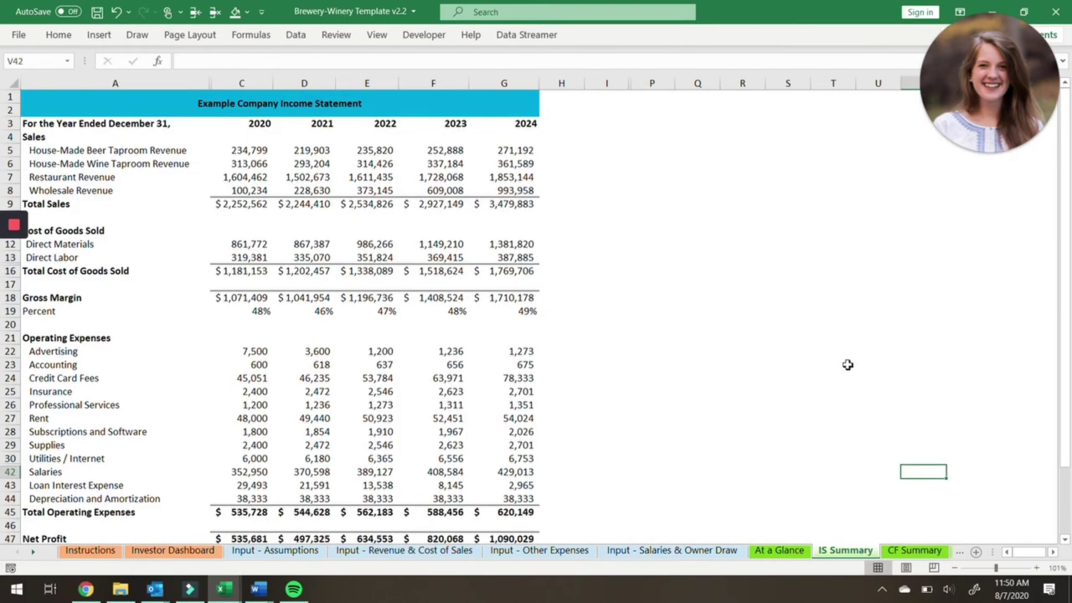
pyautogui.scroll(-3, 936, 559)
pyautogui.scroll(-3, 936, 560)
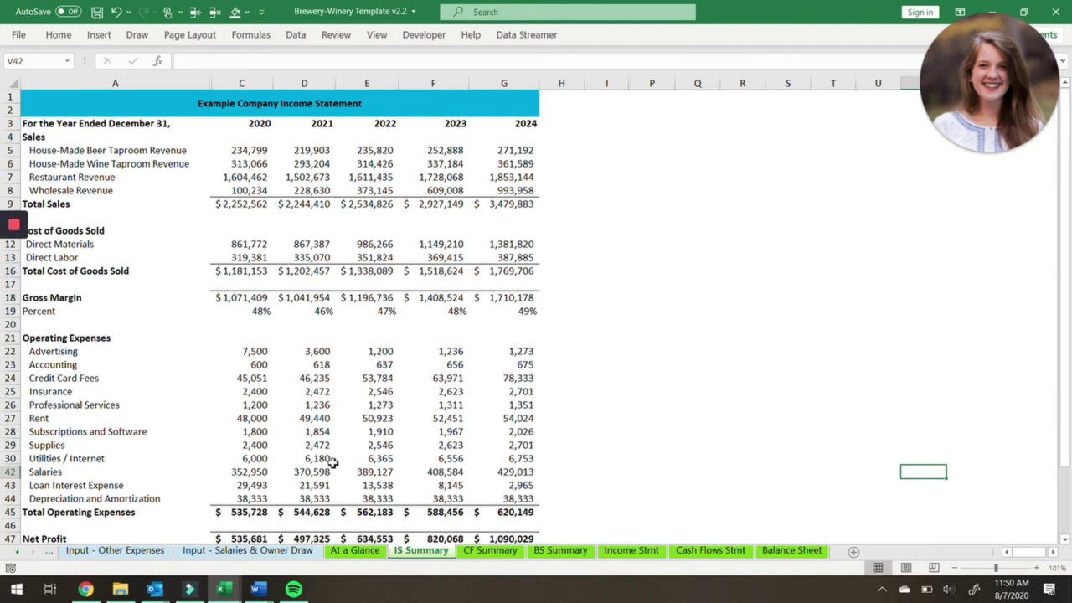
pyautogui.click(244, 149)
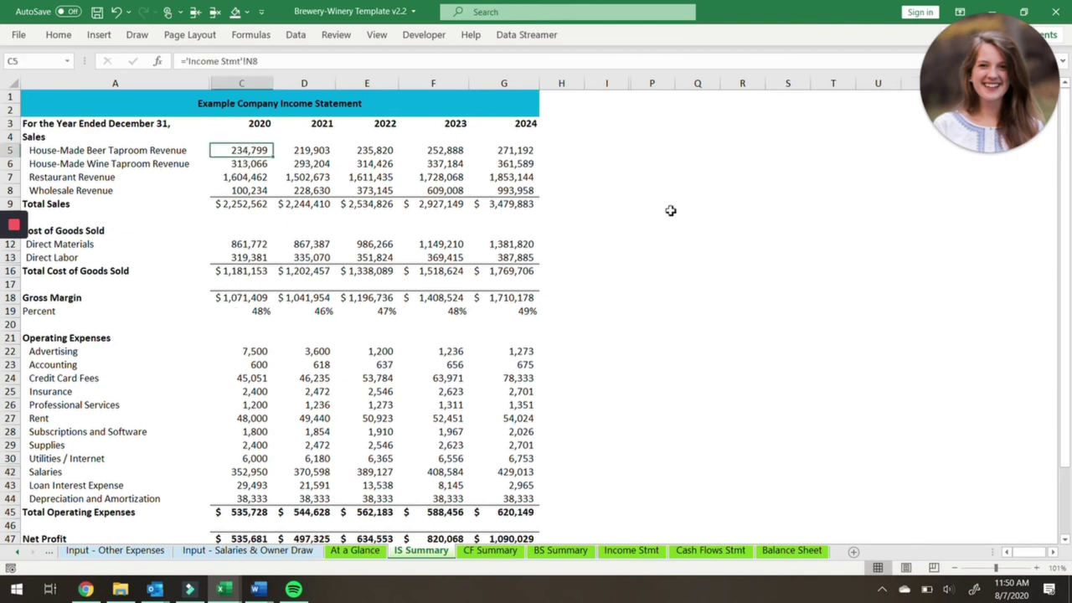
pyautogui.press('Right')
pyautogui.press('Right')
pyautogui.press('Right')
pyautogui.press('Right')
pyautogui.press('Right')
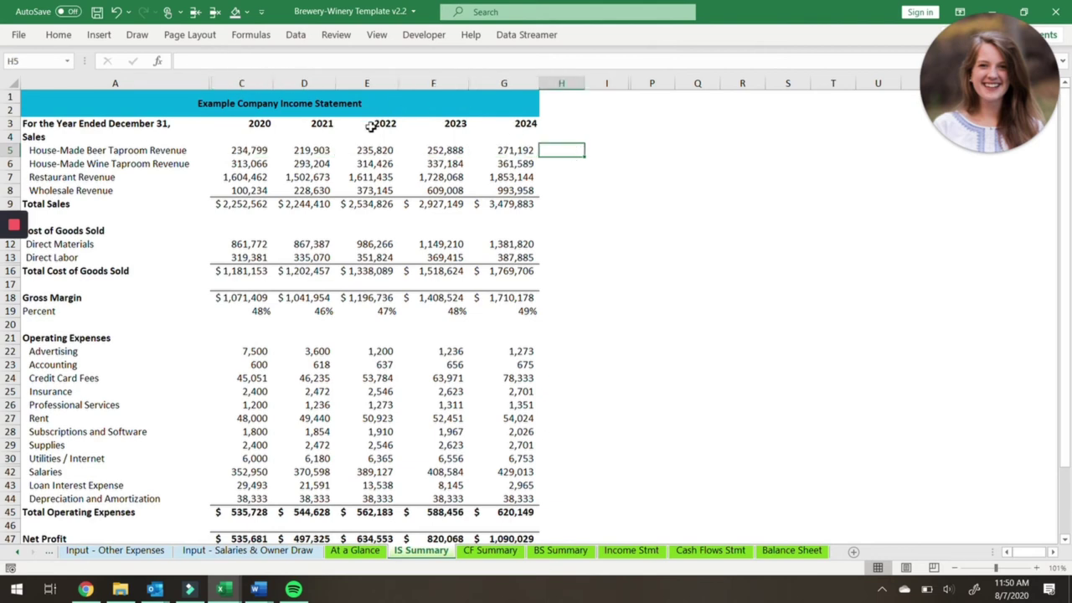
pyautogui.scroll(-1, 342, 258)
pyautogui.scroll(-2, 342, 258)
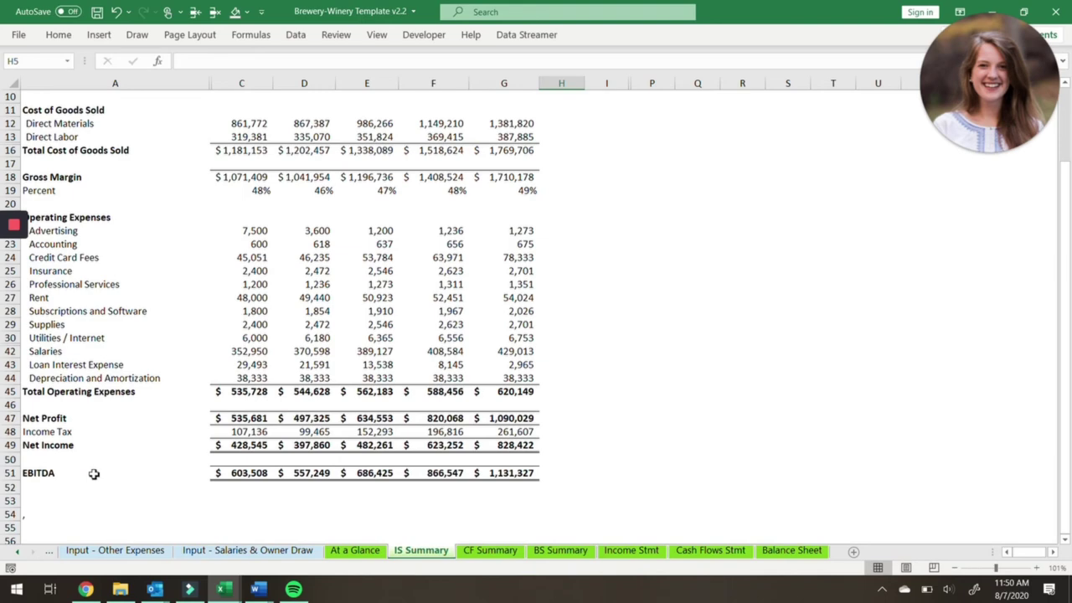
pyautogui.click(489, 550)
# - Scroll to the top of the CF Summary cash flow statement, then move to BS Summary
pyautogui.scroll(3, 485, 313)
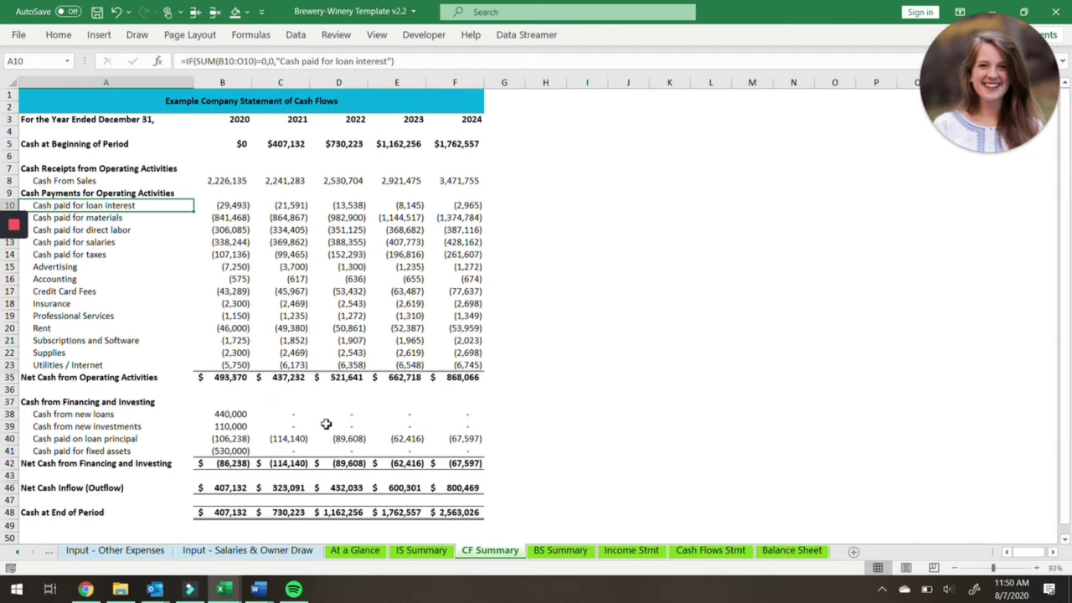
pyautogui.click(551, 557)
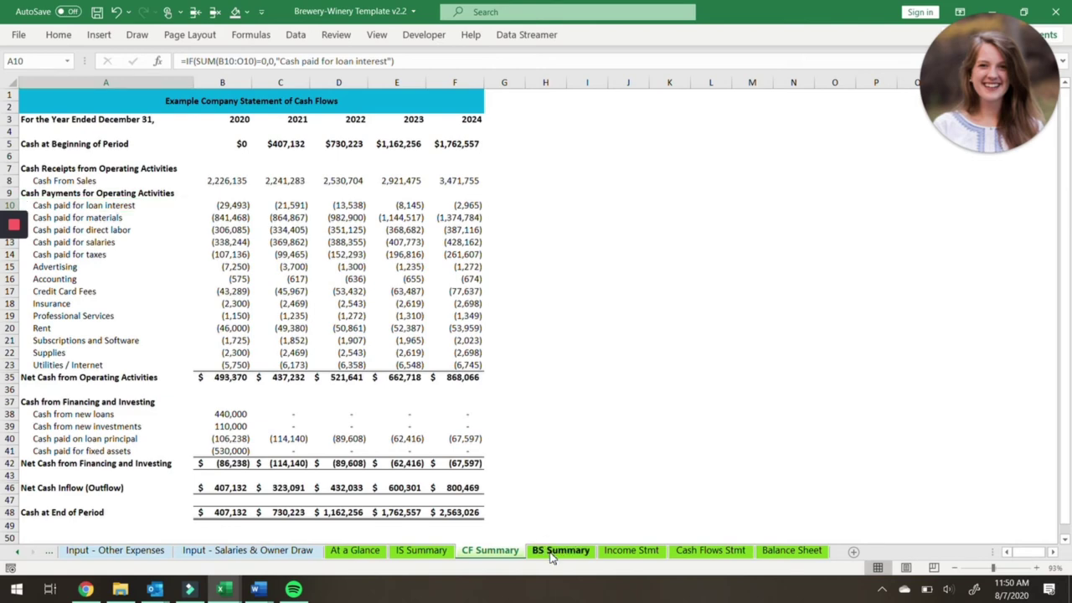
# - Scroll through the BS Summary's assets, liabilities and equity, then switch to Income Stmt
pyautogui.scroll(3, 517, 238)
pyautogui.scroll(-2, 517, 238)
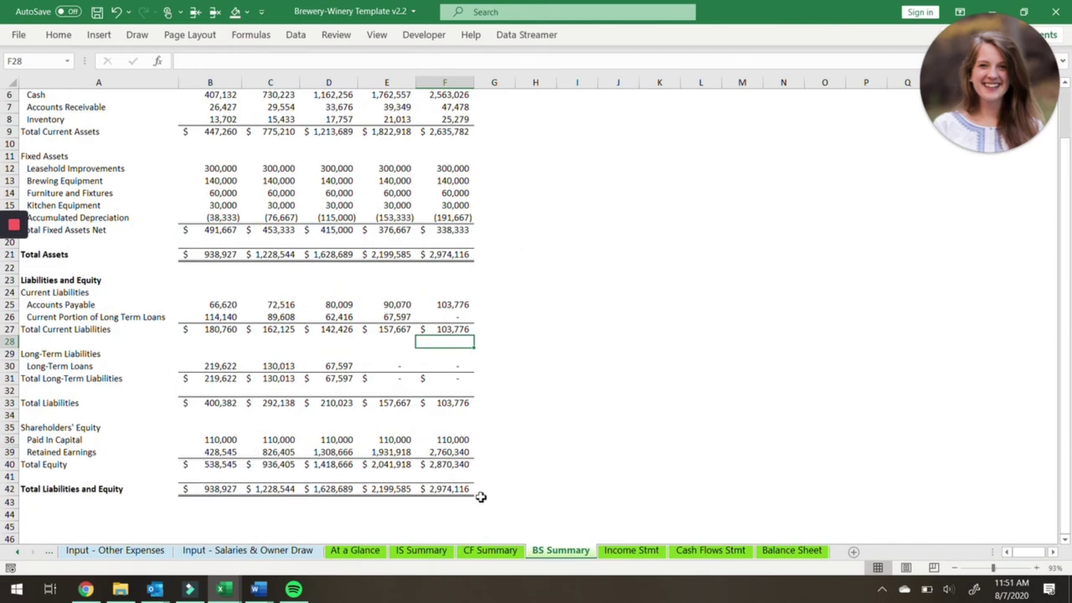
pyautogui.scroll(2, 479, 496)
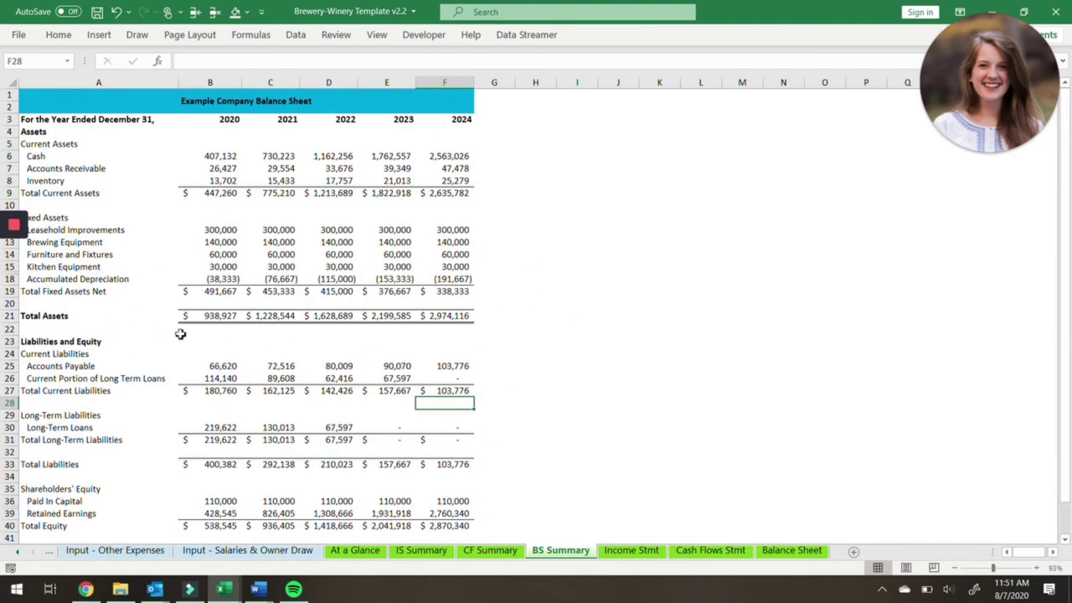
pyautogui.scroll(-6, 520, 334)
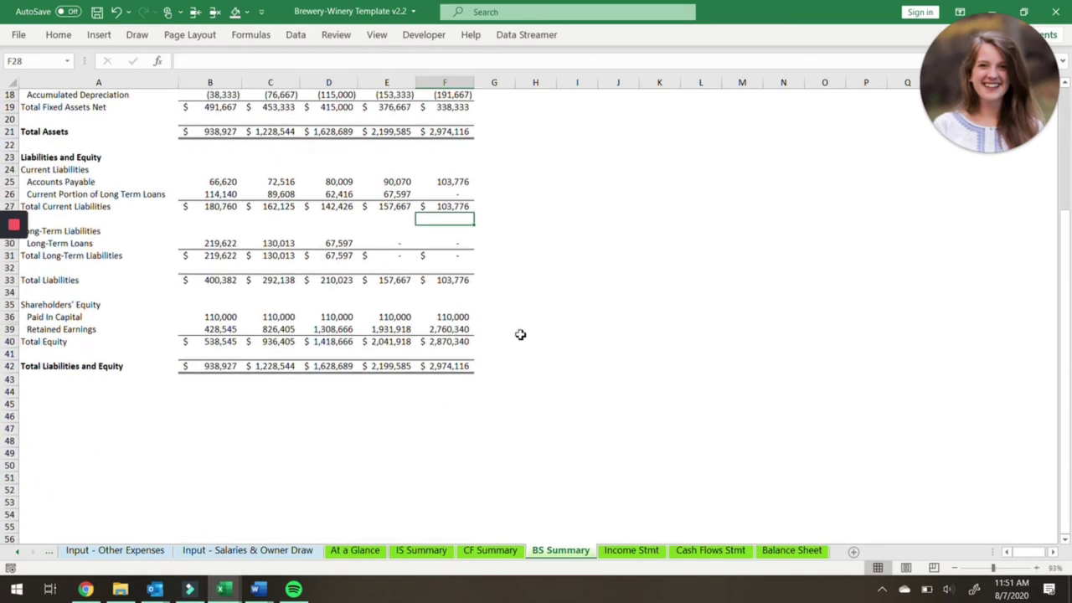
pyautogui.scroll(6, 520, 334)
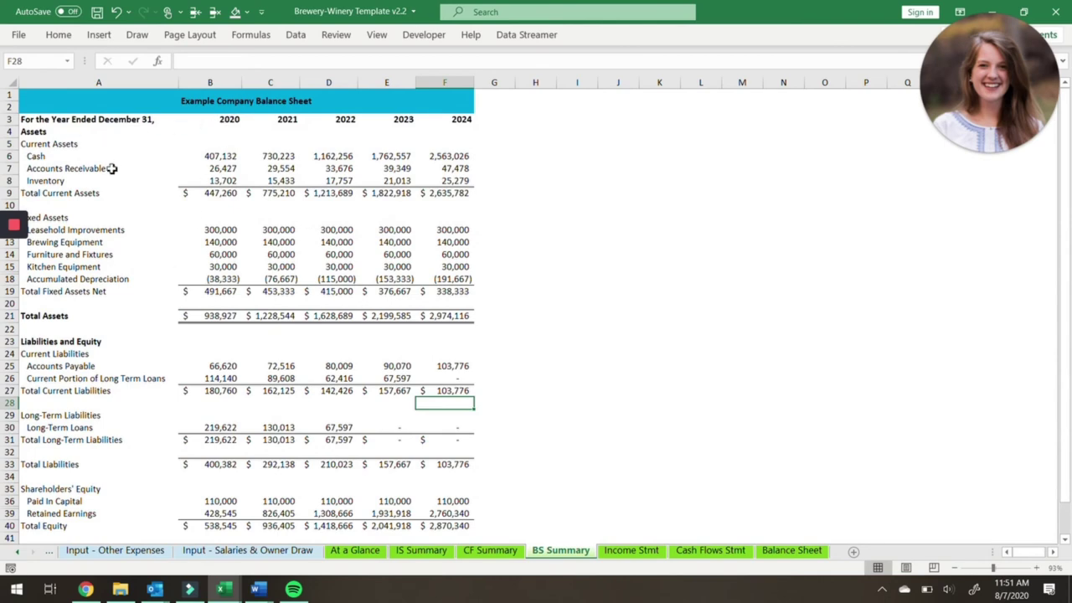
pyautogui.scroll(-3, 240, 311)
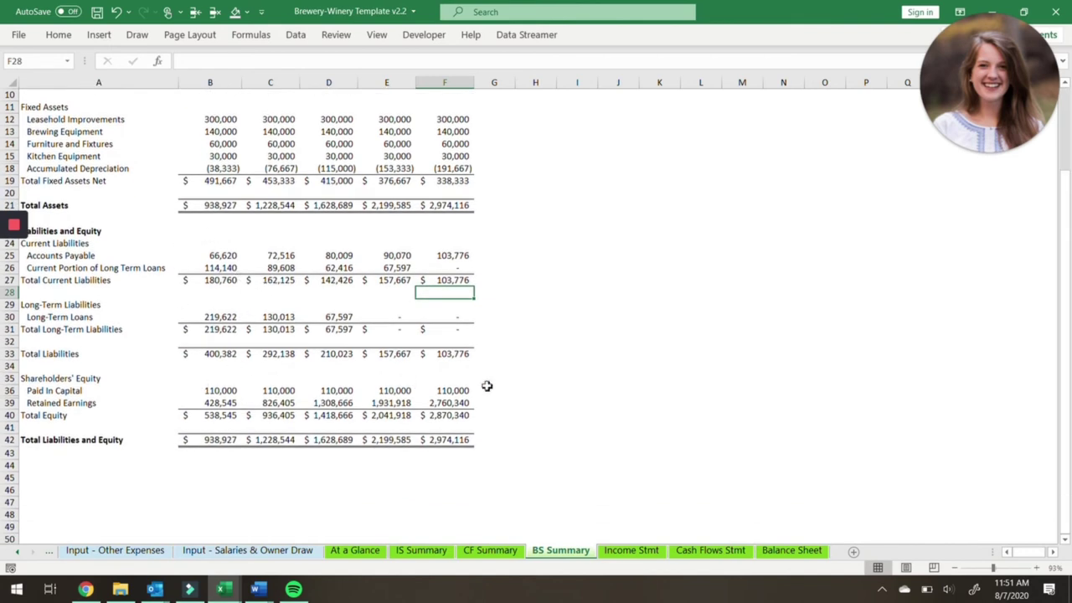
pyautogui.click(634, 552)
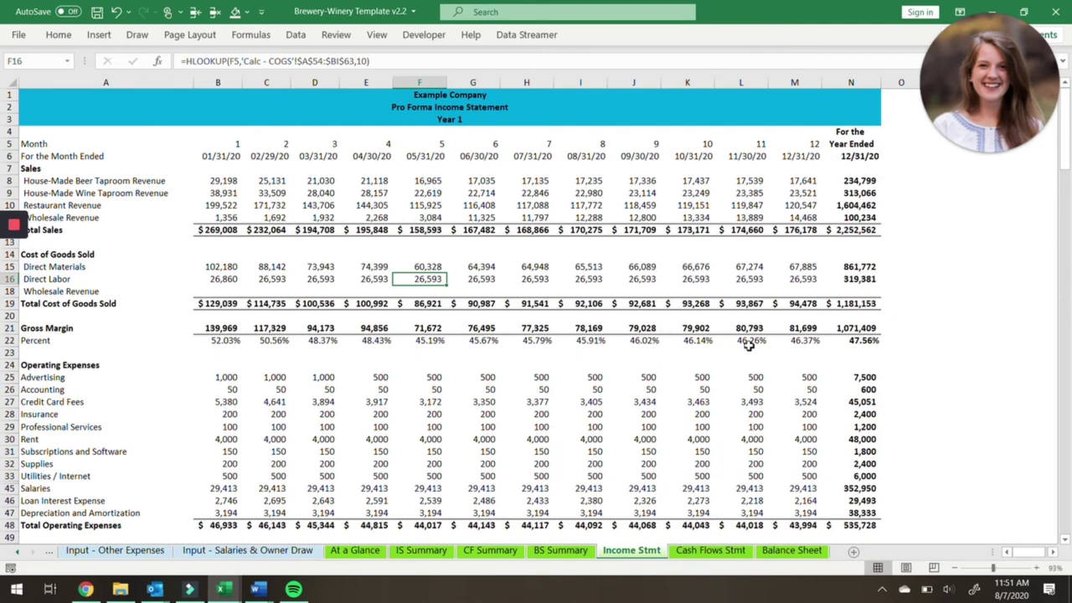
# - Scroll the Income Stmt, then page through Cash Flows Stmt and Balance Sheet to the Investor Dashboard
pyautogui.scroll(-4, 749, 345)
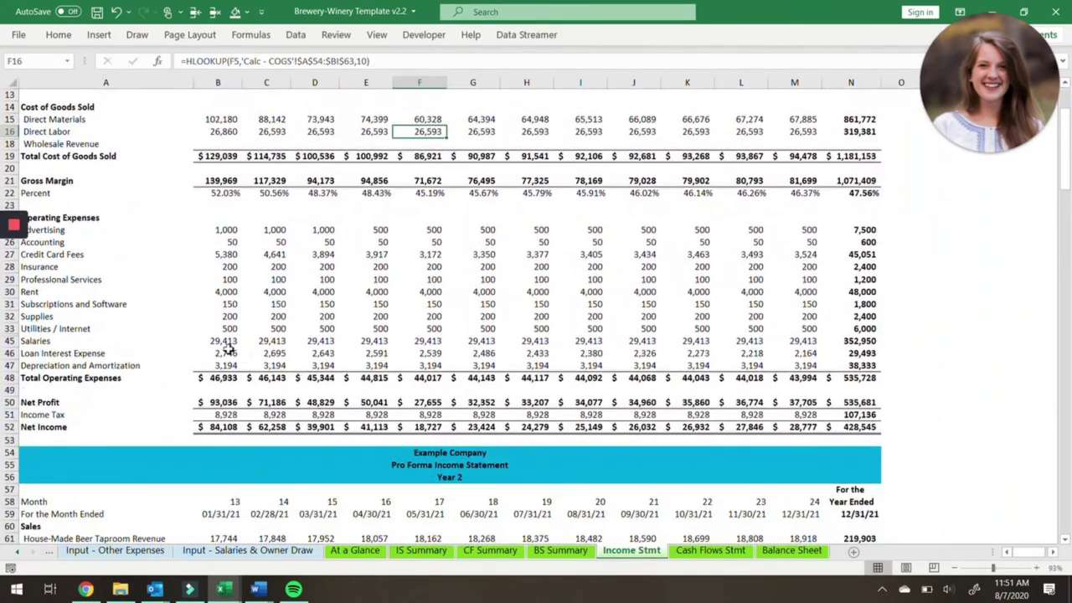
pyautogui.scroll(-11, 576, 422)
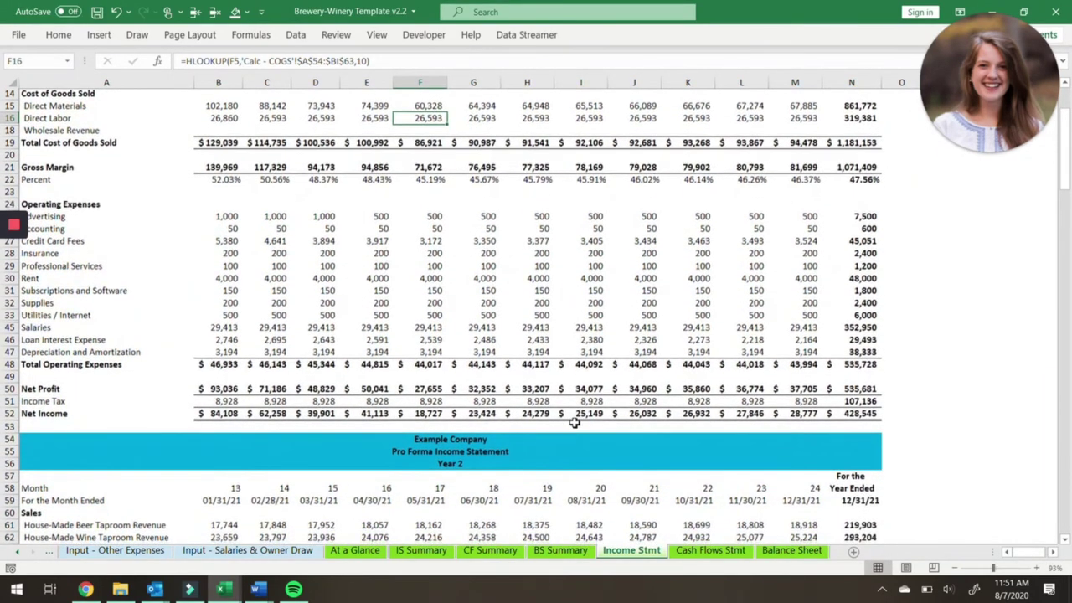
pyautogui.scroll(-12, 575, 423)
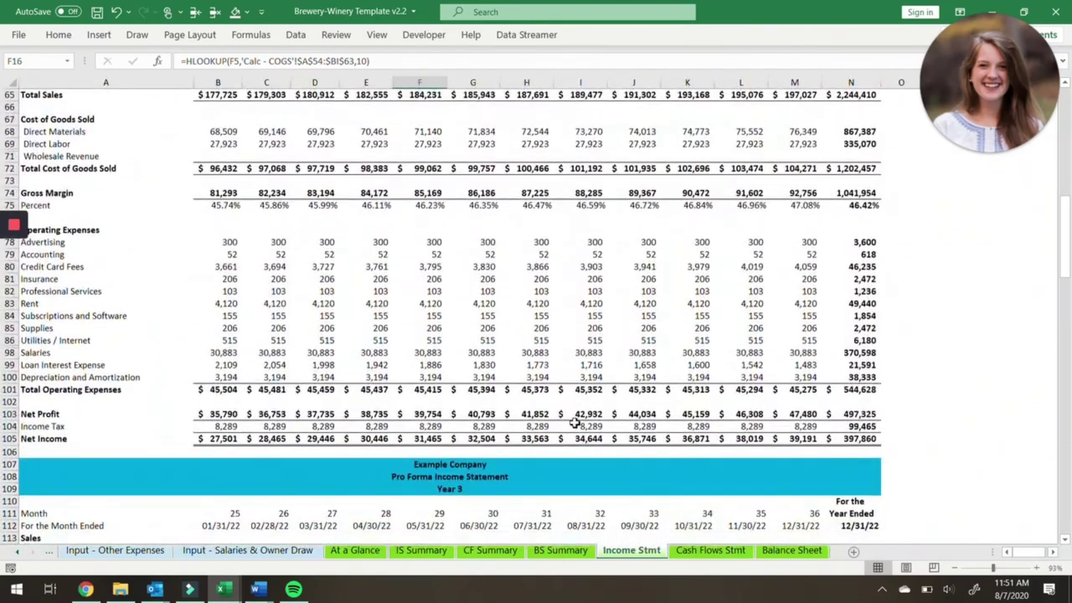
pyautogui.scroll(-8, 575, 423)
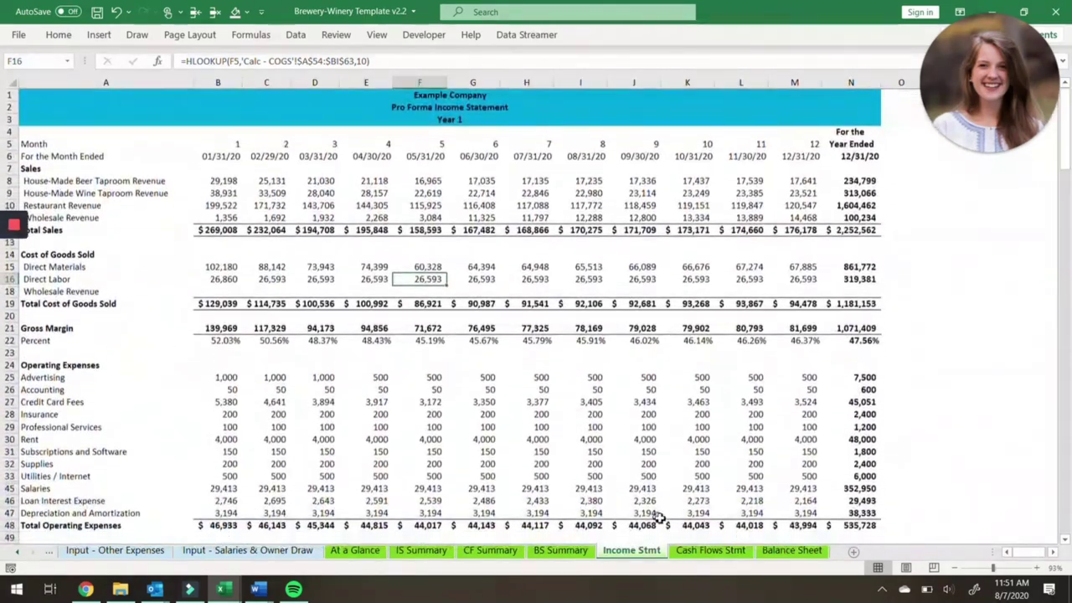
pyautogui.click(704, 551)
pyautogui.scroll(-20, 708, 363)
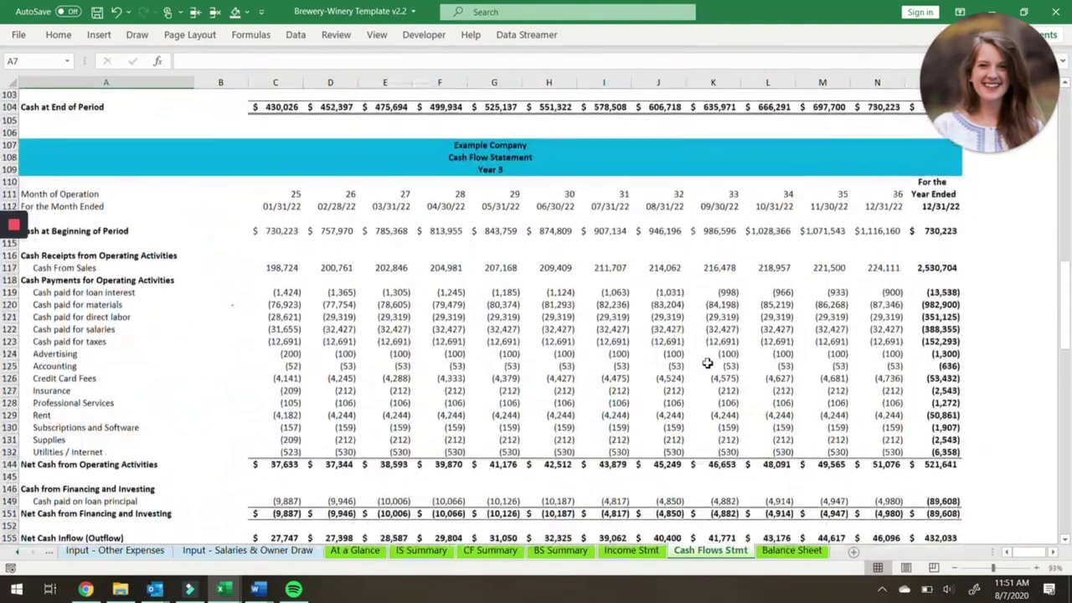
pyautogui.click(792, 551)
pyautogui.scroll(2, 654, 224)
pyautogui.scroll(-12, 654, 224)
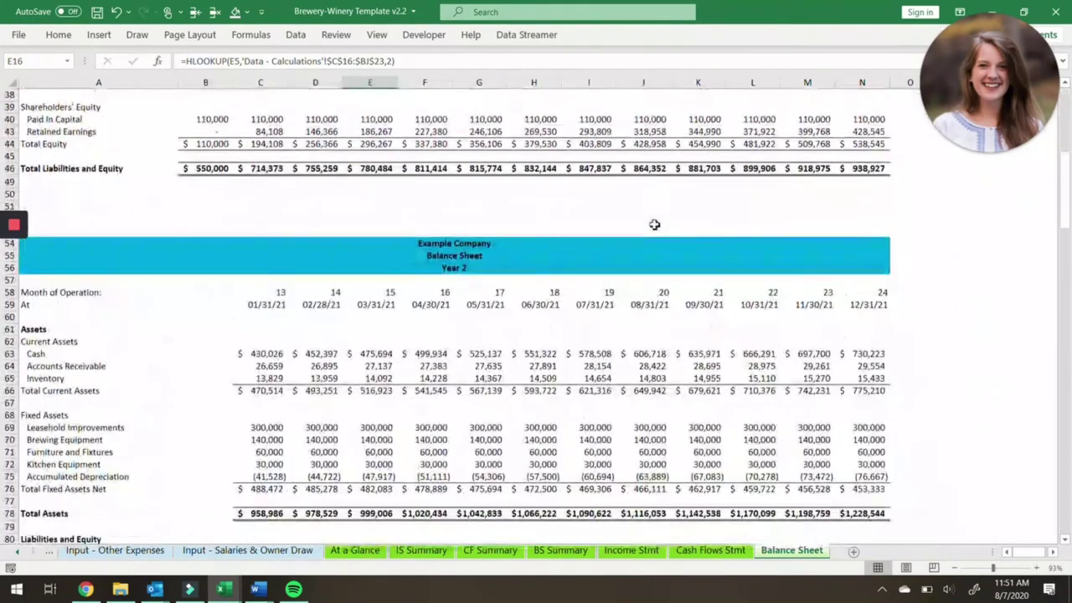
pyautogui.scroll(3, 415, 557)
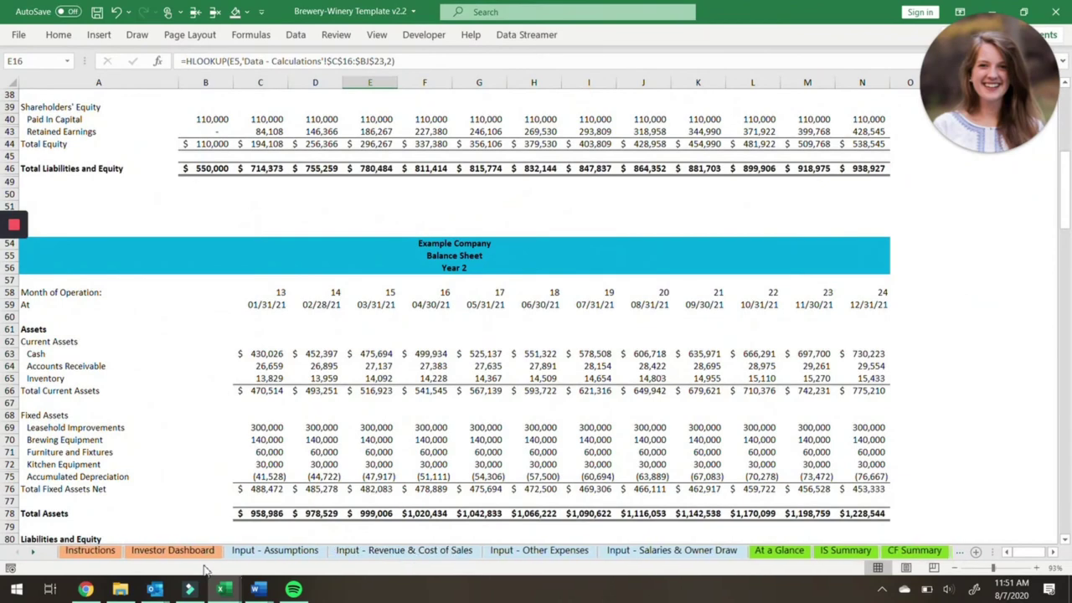
pyautogui.click(167, 552)
pyautogui.click(744, 413)
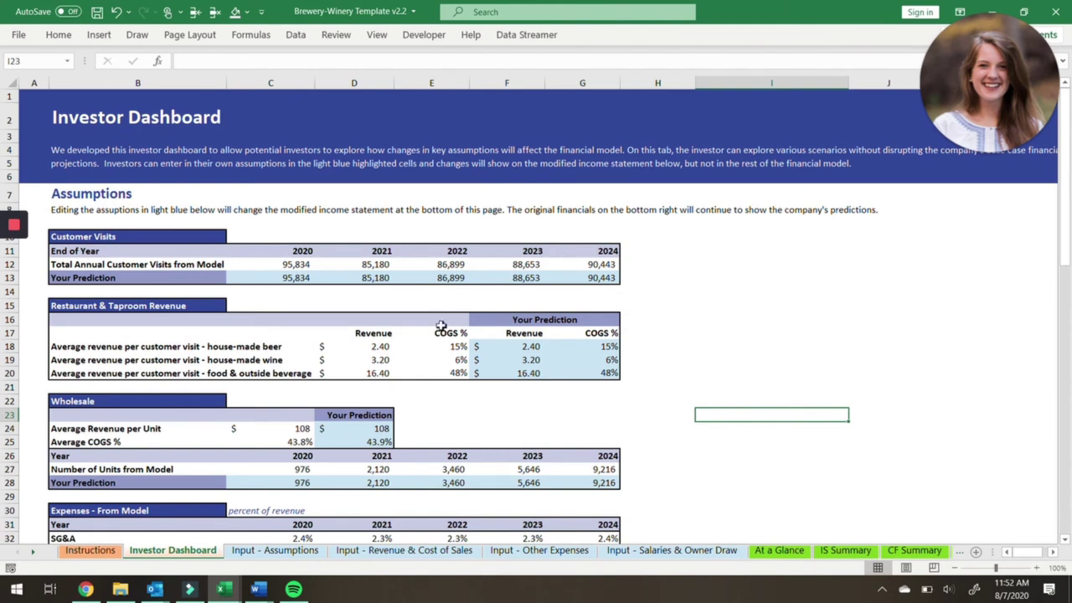
pyautogui.scroll(-8, 441, 326)
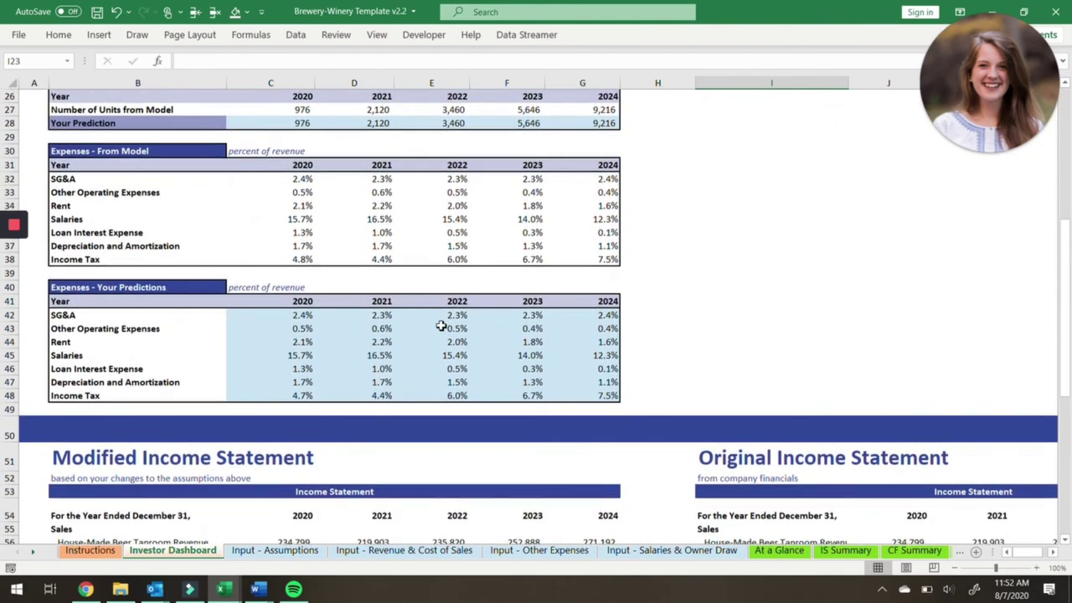
pyautogui.scroll(7, 441, 326)
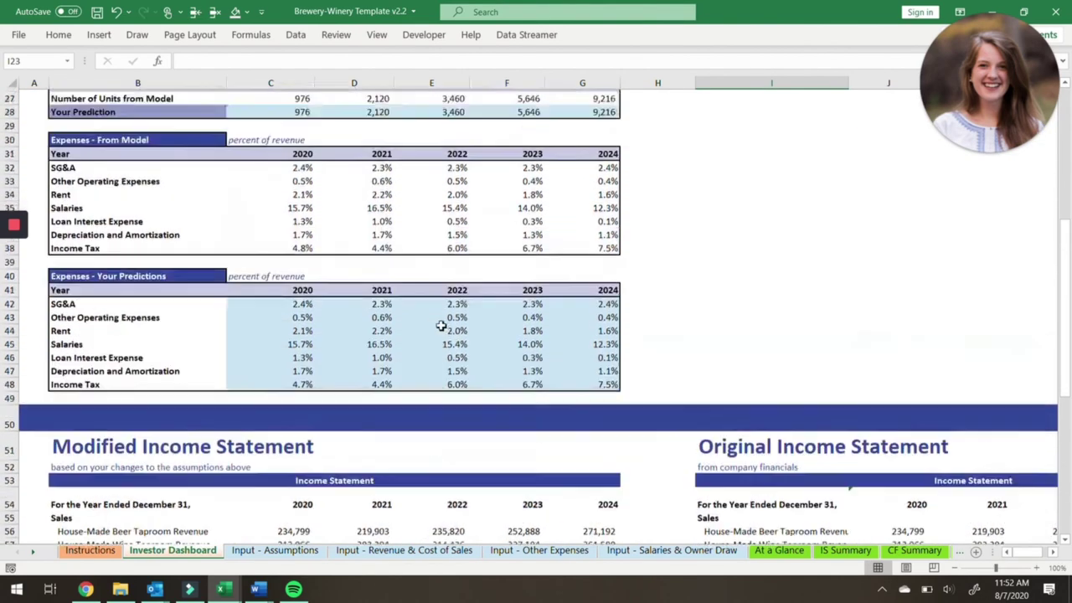
pyautogui.scroll(-14, 514, 354)
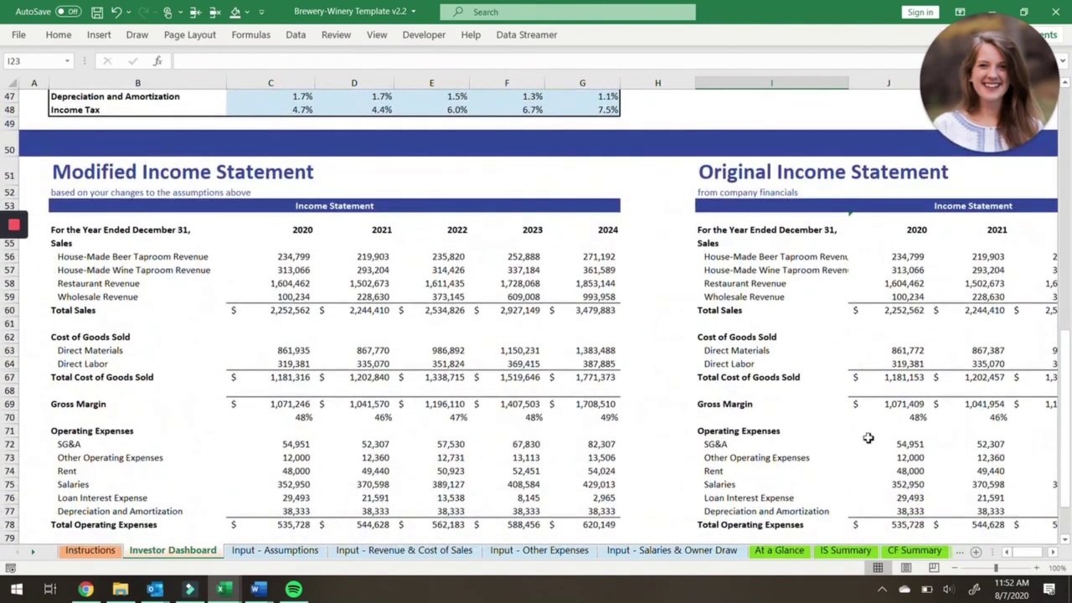
pyautogui.click(855, 554)
pyautogui.scroll(2, 521, 425)
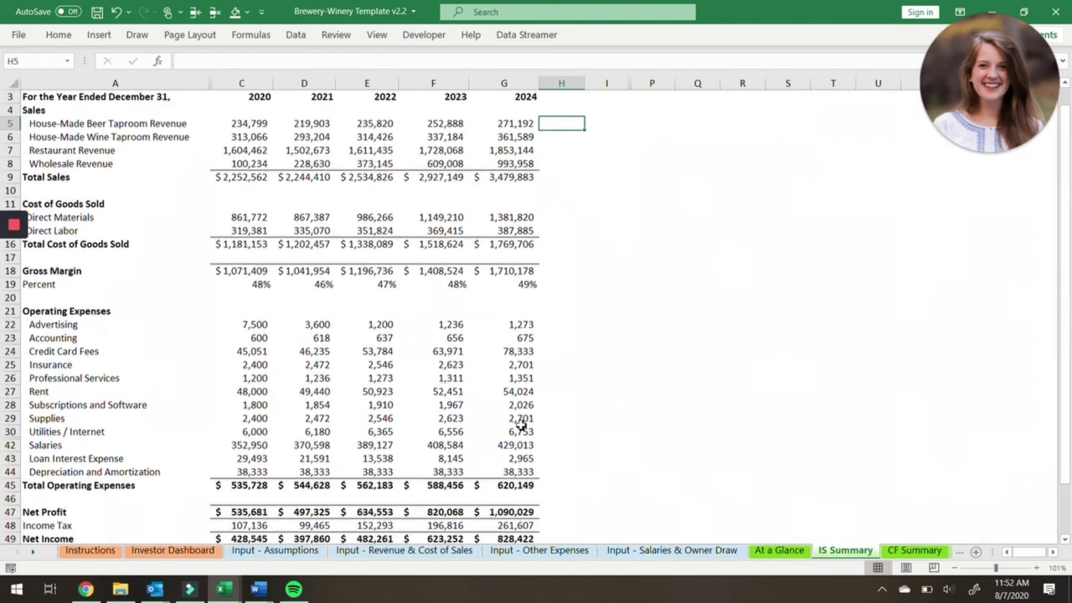
pyautogui.click(177, 552)
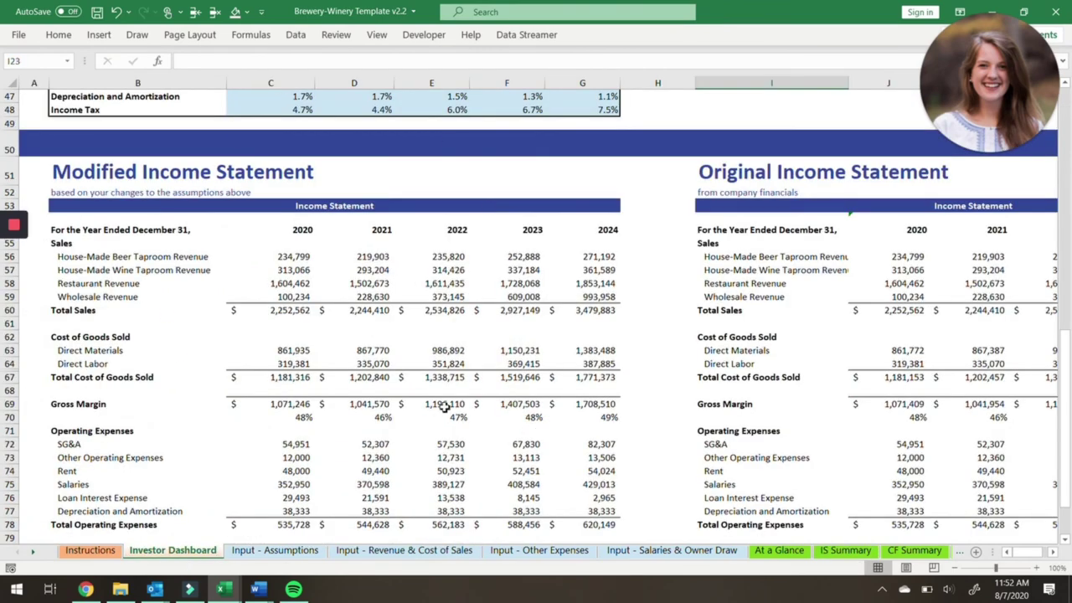
pyautogui.scroll(15, 319, 291)
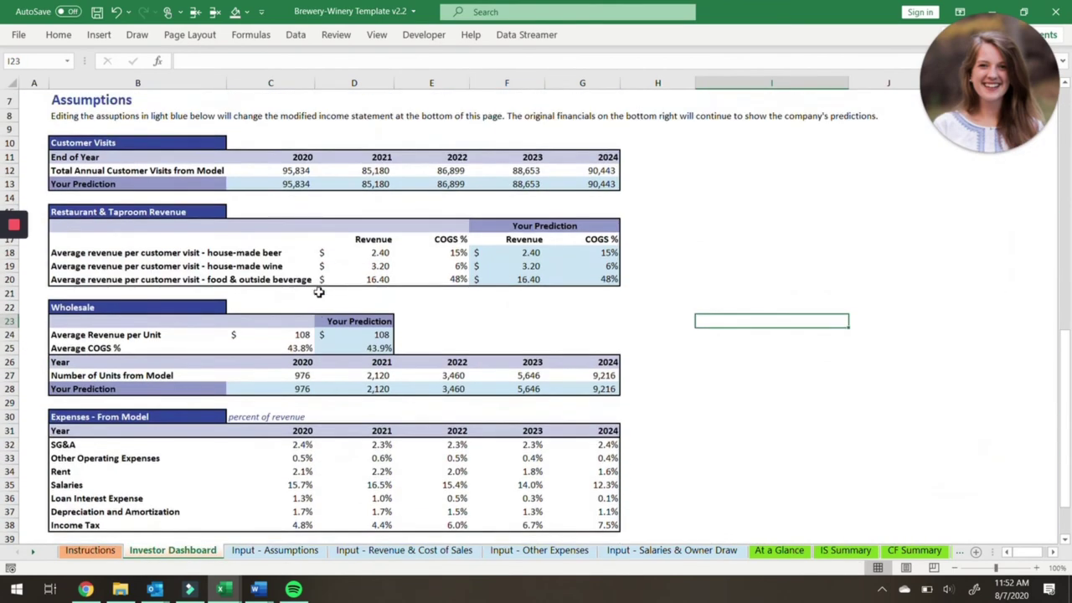
pyautogui.click(296, 264)
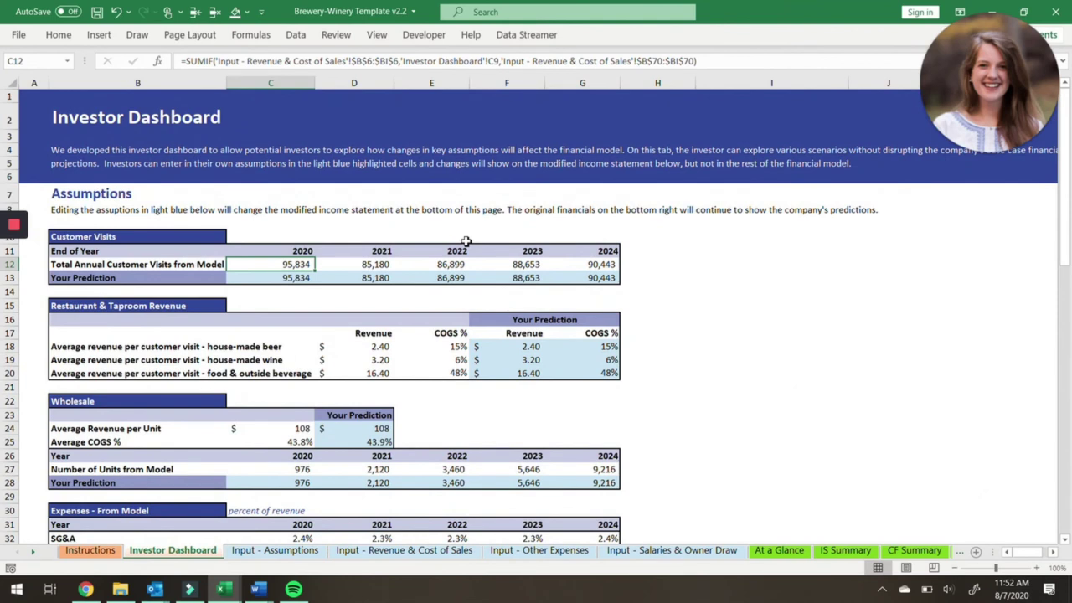
# - Enter 100,000 as the 2020 customer visits prediction on the Investor Dashboard
pyautogui.press('Down')
pyautogui.write('100')
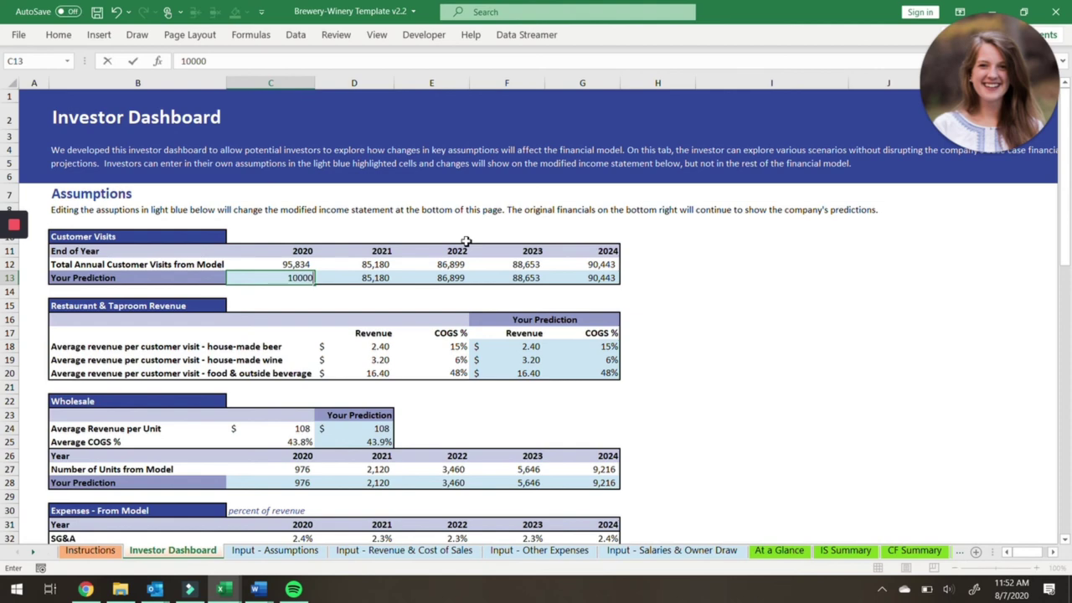
pyautogui.hotkey('ctrl', 'Return')
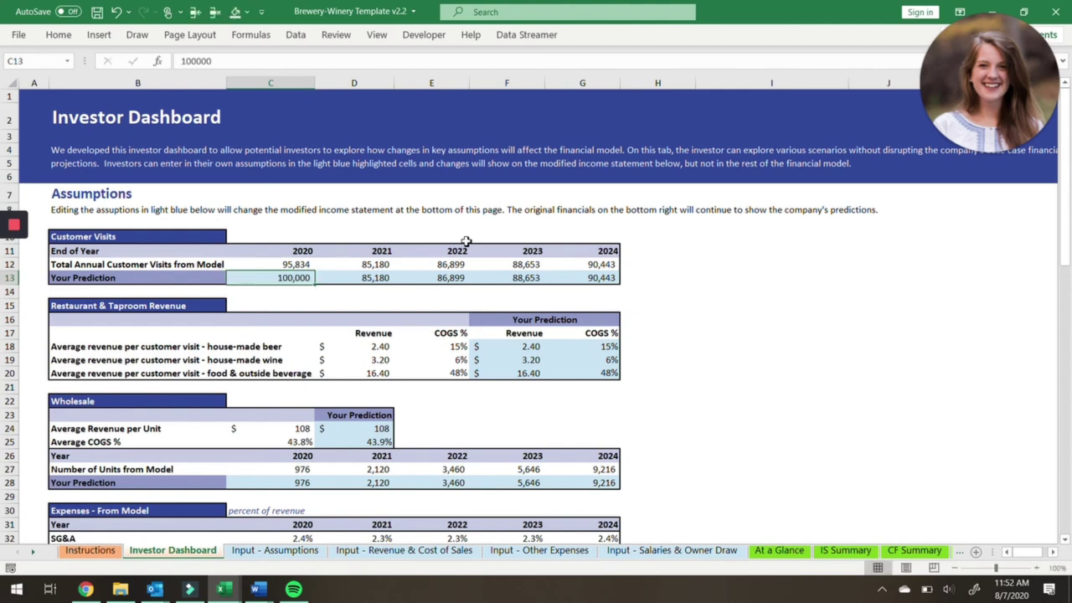
pyautogui.scroll(-13, 382, 398)
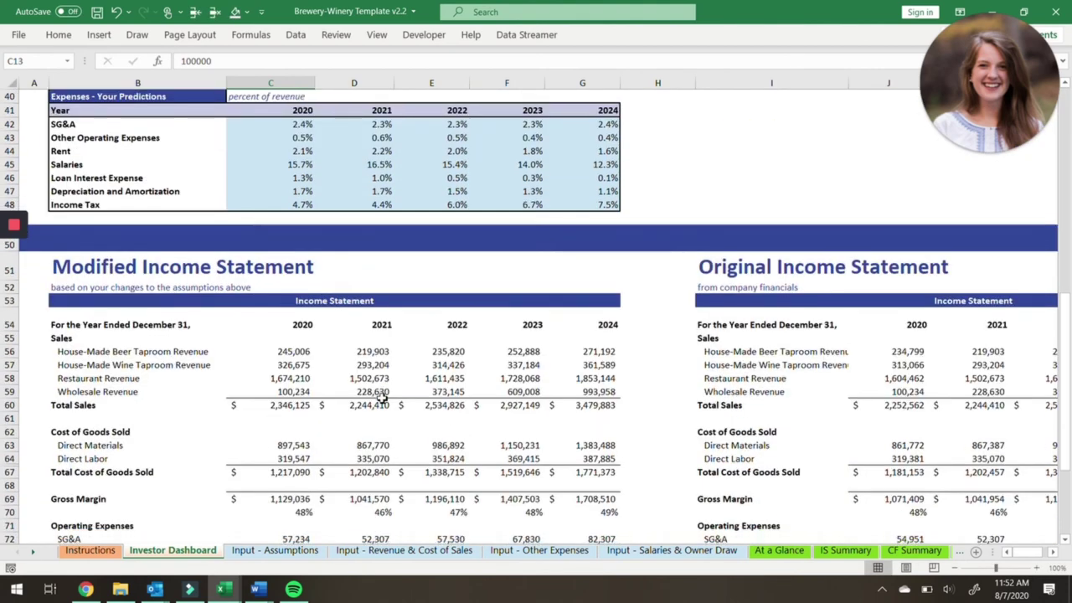
# - Check the modified 2020 revenue lines and total sales of $2,346,125 across the years
pyautogui.click(283, 352)
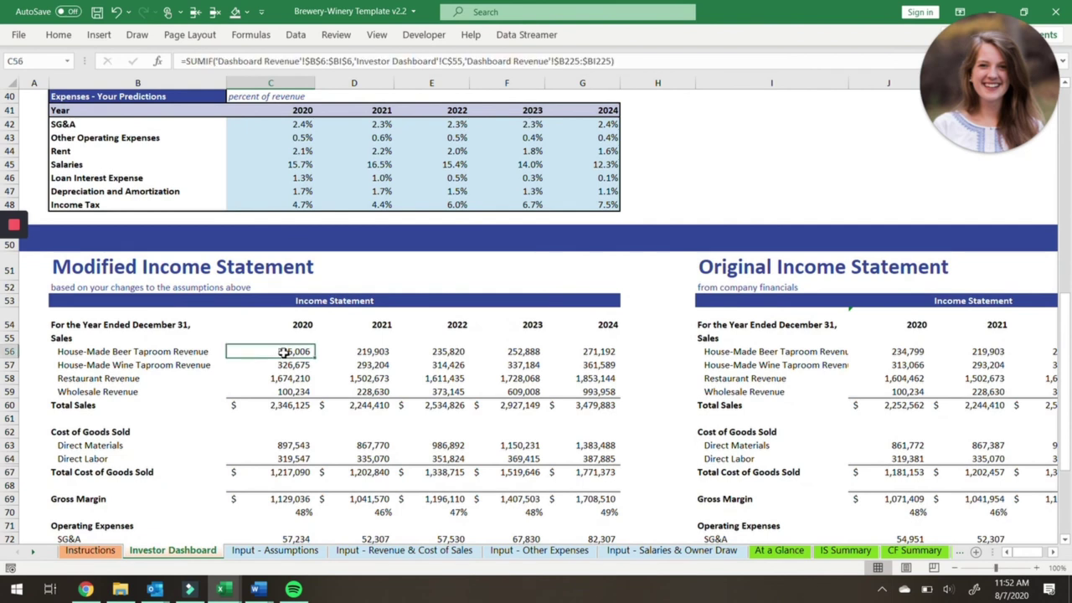
pyautogui.press('Down')
pyautogui.press('Down')
pyautogui.press('Down')
pyautogui.press('Down')
pyautogui.press('Up')
pyautogui.press('Up')
pyautogui.press('Up')
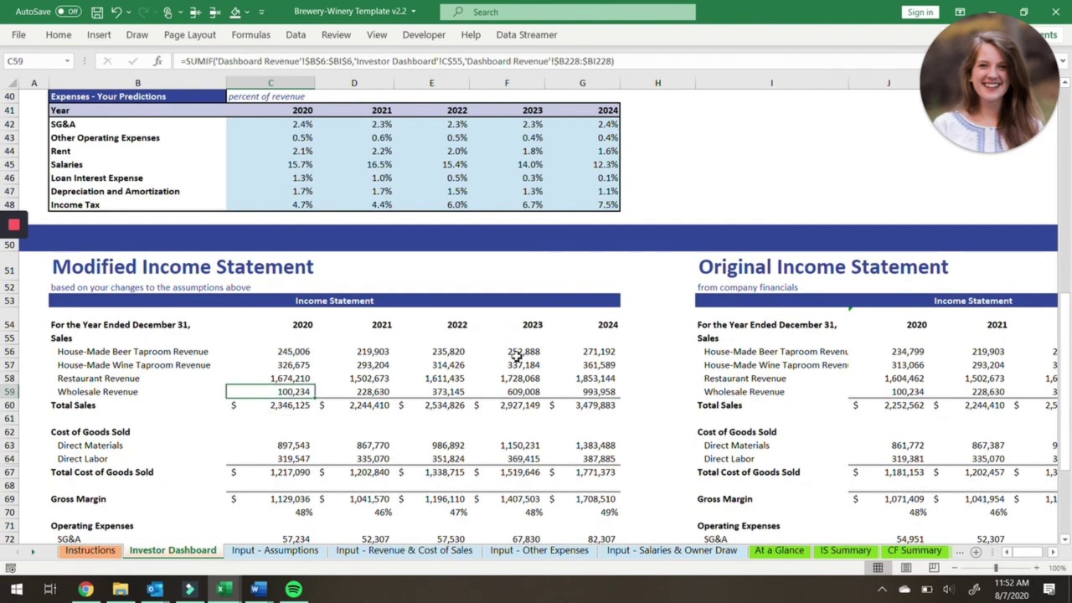
pyautogui.press('Up')
pyautogui.press('Down')
pyautogui.press('Down')
pyautogui.press('Down')
pyautogui.press('Up')
pyautogui.press('Up')
pyautogui.press('Up')
pyautogui.press('Down')
pyautogui.press('Down')
pyautogui.press('Down')
pyautogui.press('Down')
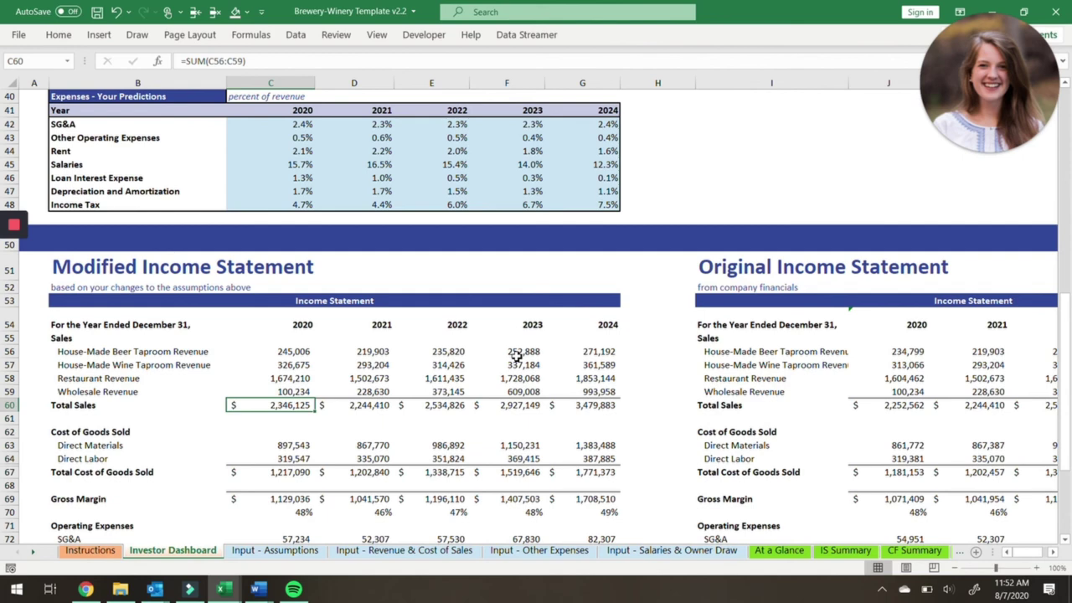
pyautogui.press('Right')
pyautogui.press('Right')
pyautogui.press('Right')
pyautogui.press('Right')
pyautogui.press('Left')
pyautogui.press('Left')
pyautogui.press('Left')
pyautogui.press('Left')
pyautogui.press('Right')
pyautogui.press('Right')
pyautogui.press('Right')
pyautogui.press('Right')
pyautogui.press('Right')
pyautogui.press('Right')
pyautogui.press('Right')
pyautogui.press('Right')
pyautogui.press('Right')
pyautogui.press('Left')
pyautogui.press('Left')
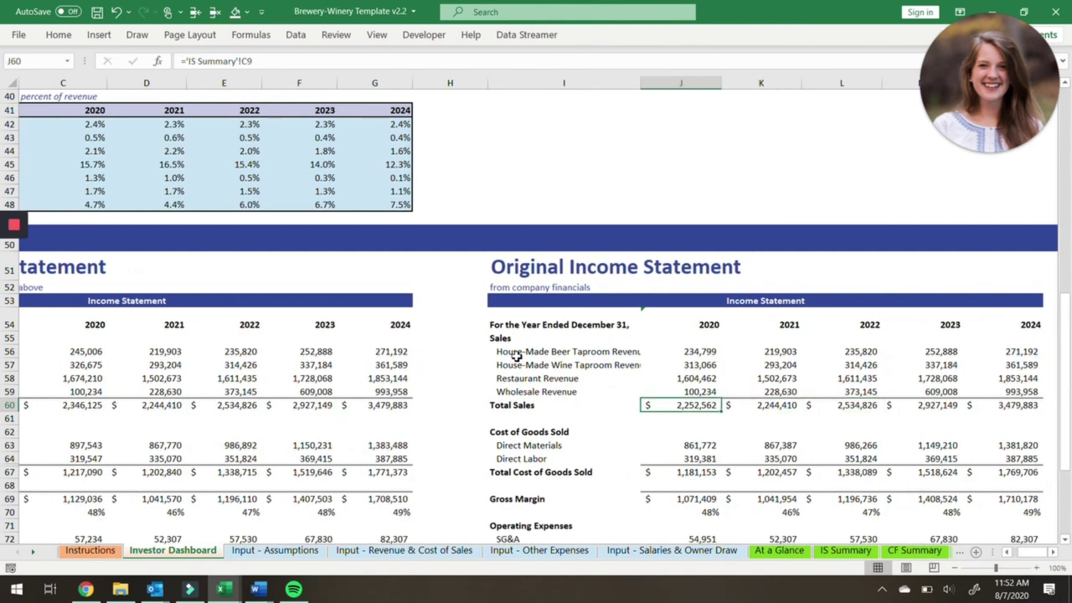
pyautogui.hscroll(-3, 516, 356)
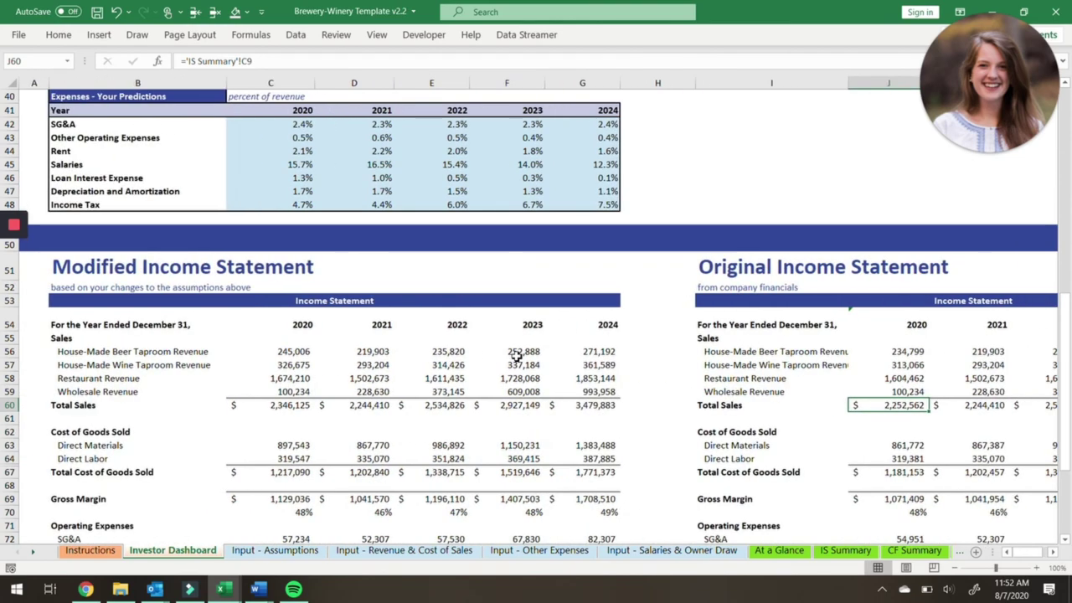
pyautogui.scroll(13, 517, 356)
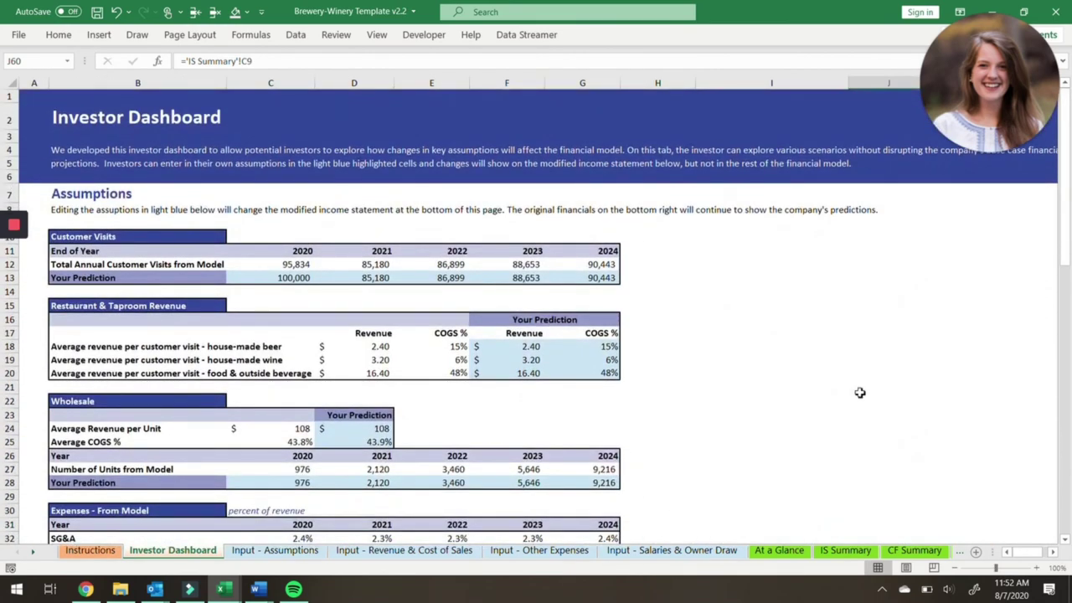
pyautogui.scroll(-9, 858, 393)
pyautogui.click(844, 550)
pyautogui.scroll(1, 644, 302)
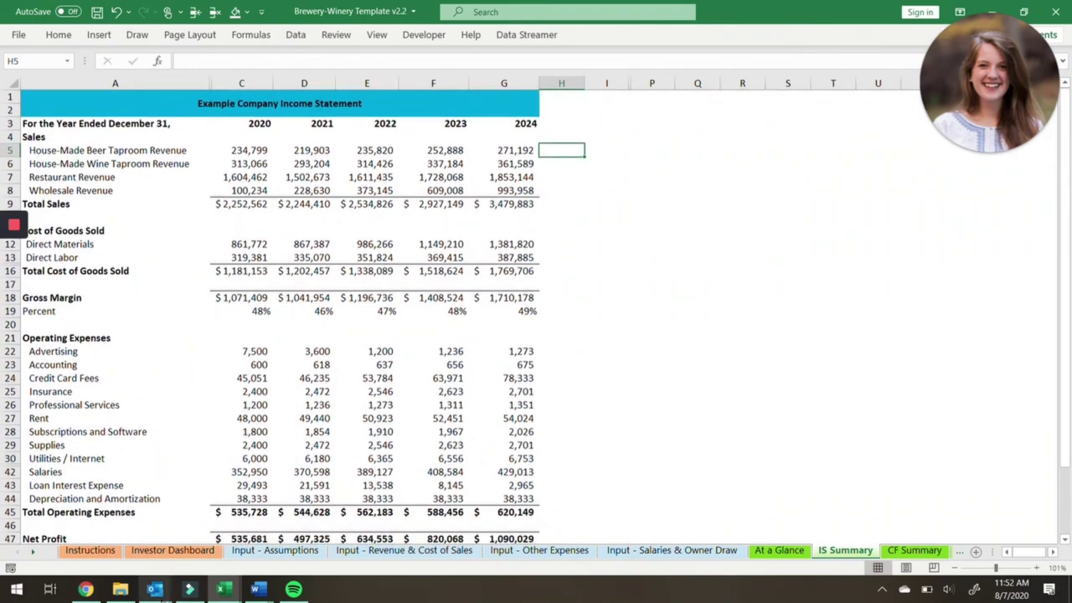
pyautogui.click(199, 554)
pyautogui.scroll(9, 357, 313)
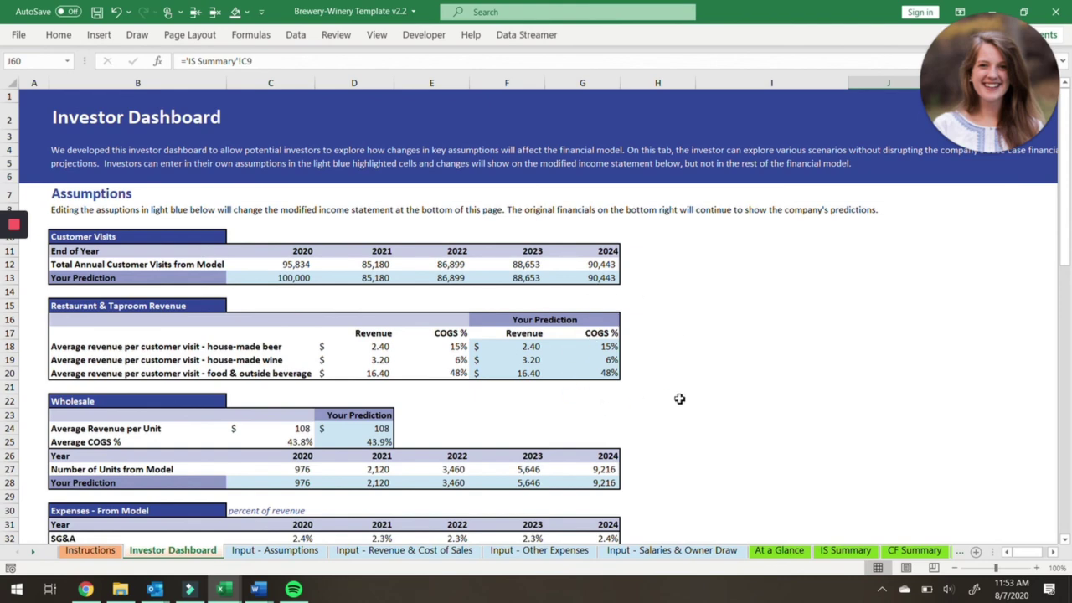
pyautogui.scroll(-5, 656, 390)
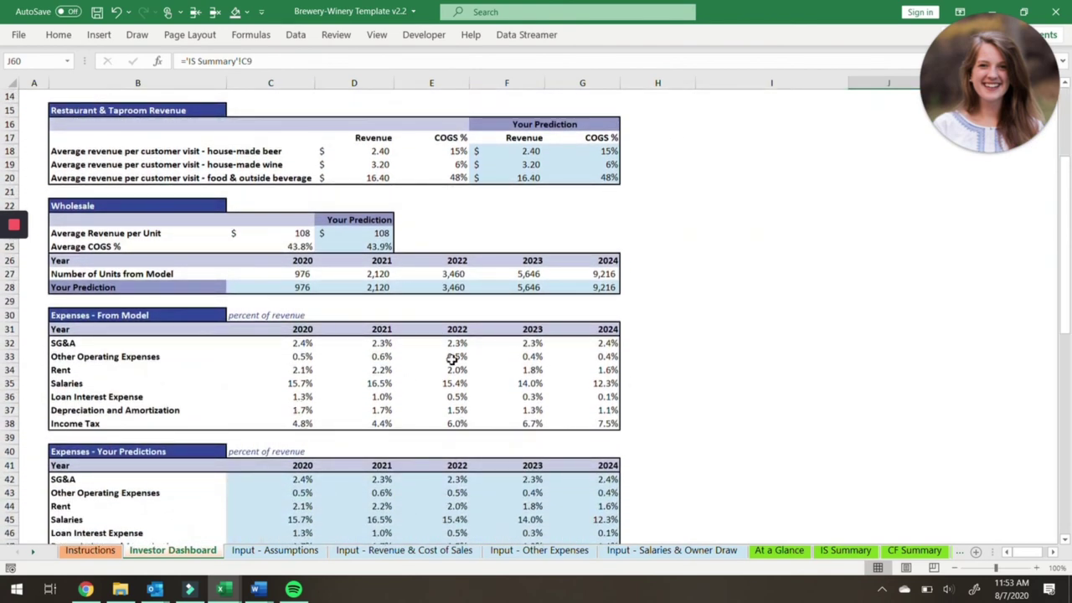
pyautogui.scroll(-5, 451, 358)
pyautogui.scroll(-9, 451, 358)
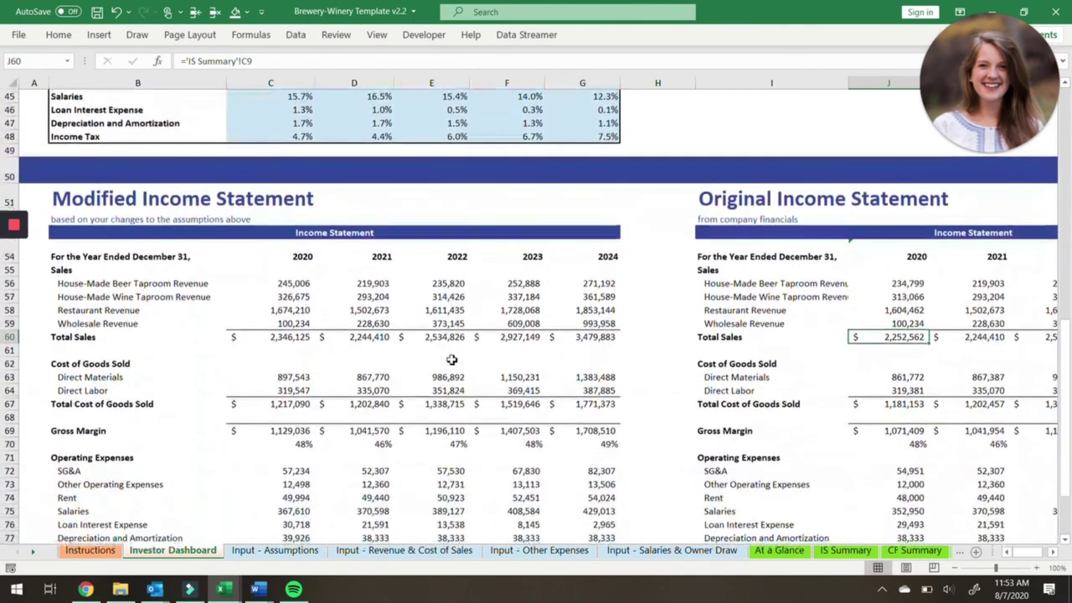
pyautogui.scroll(18, 451, 359)
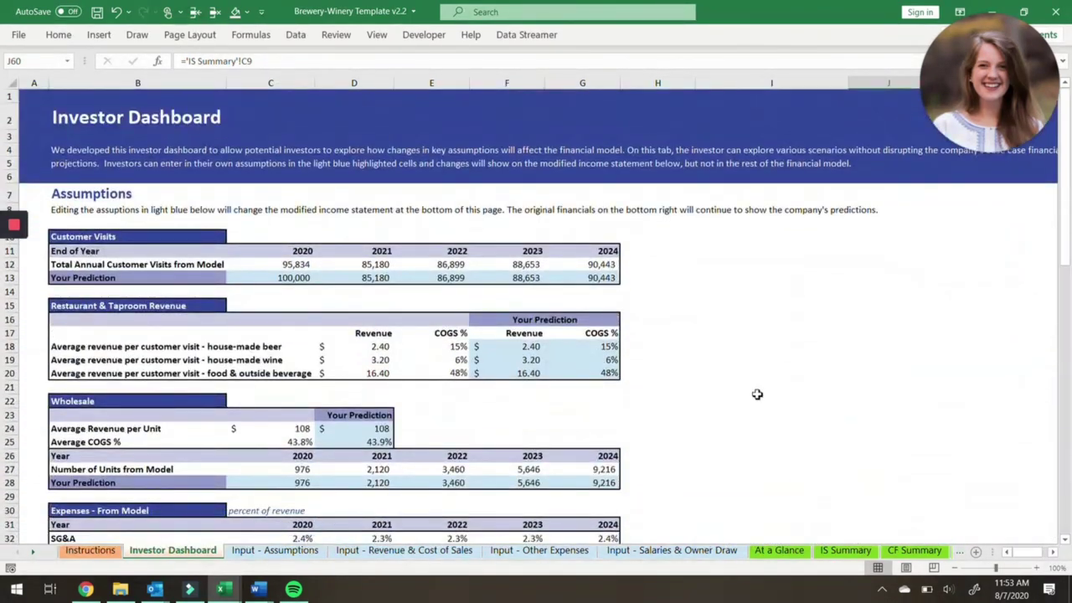
pyautogui.click(757, 394)
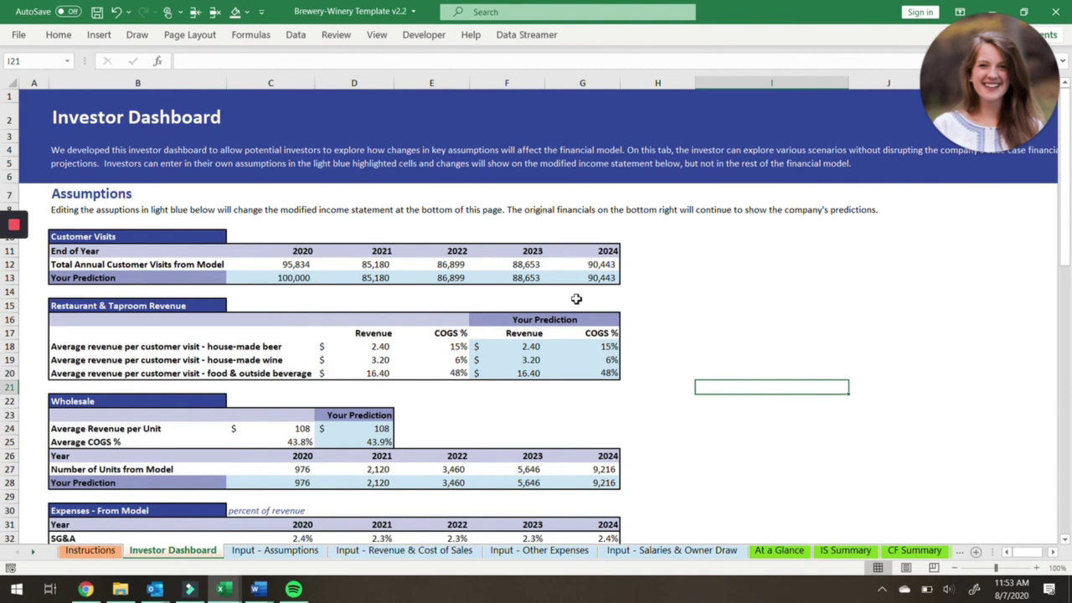
# - Switch to the Instructions sheet explaining light blue input tabs and green self-populating tabs
pyautogui.click(102, 554)
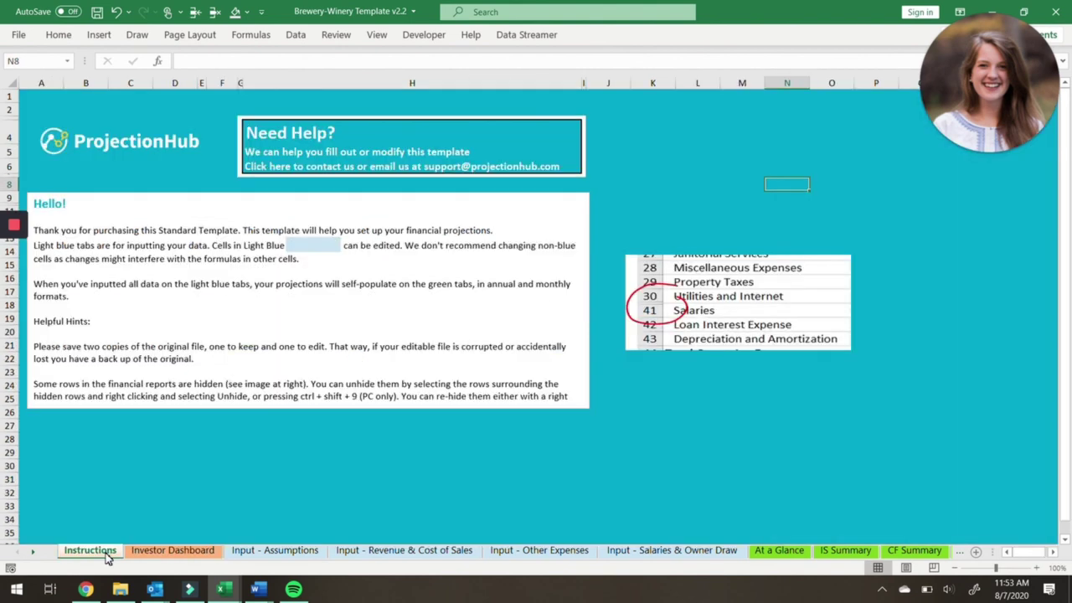